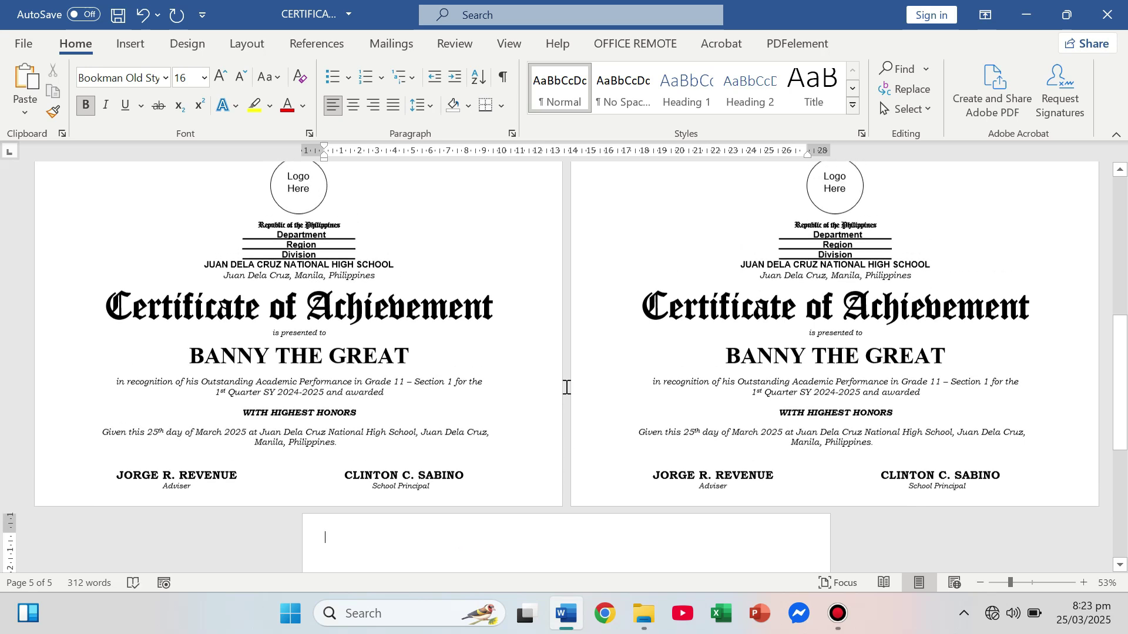
- Rename the first two certificate recipients to juan dela cruz and service reverse
{"action": "left_click_drag", "start_coordinate": [729, 357], "coordinate": [943, 369]}
{"action": "type", "text": "juan dela cruz"}
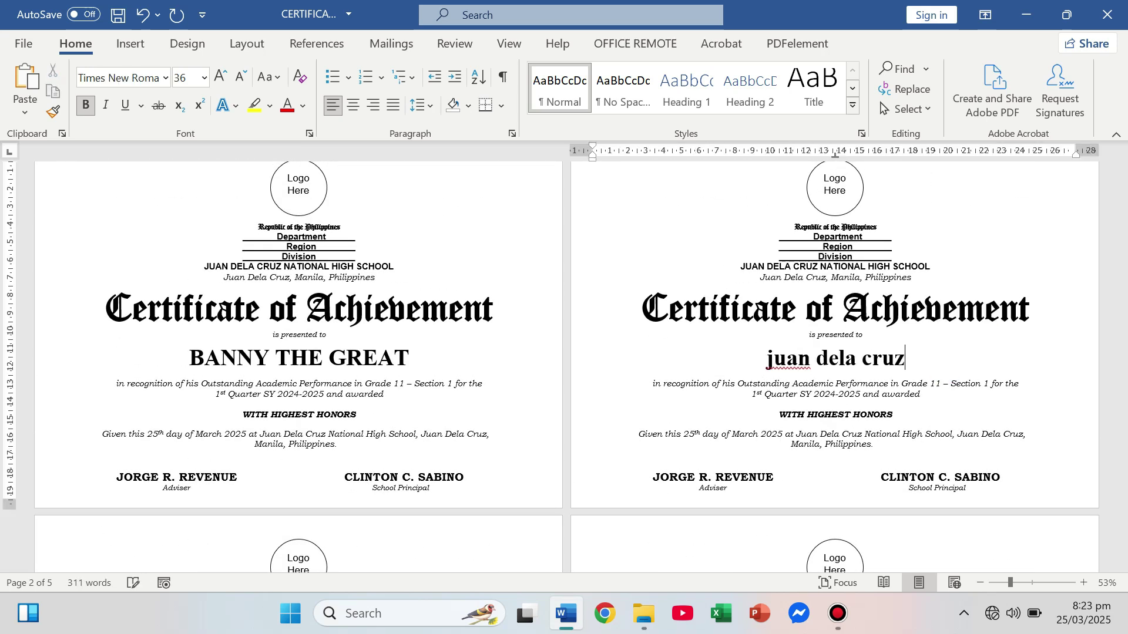
{"action": "scroll", "coordinate": [403, 493], "scroll_direction": "down", "scroll_amount": 5}
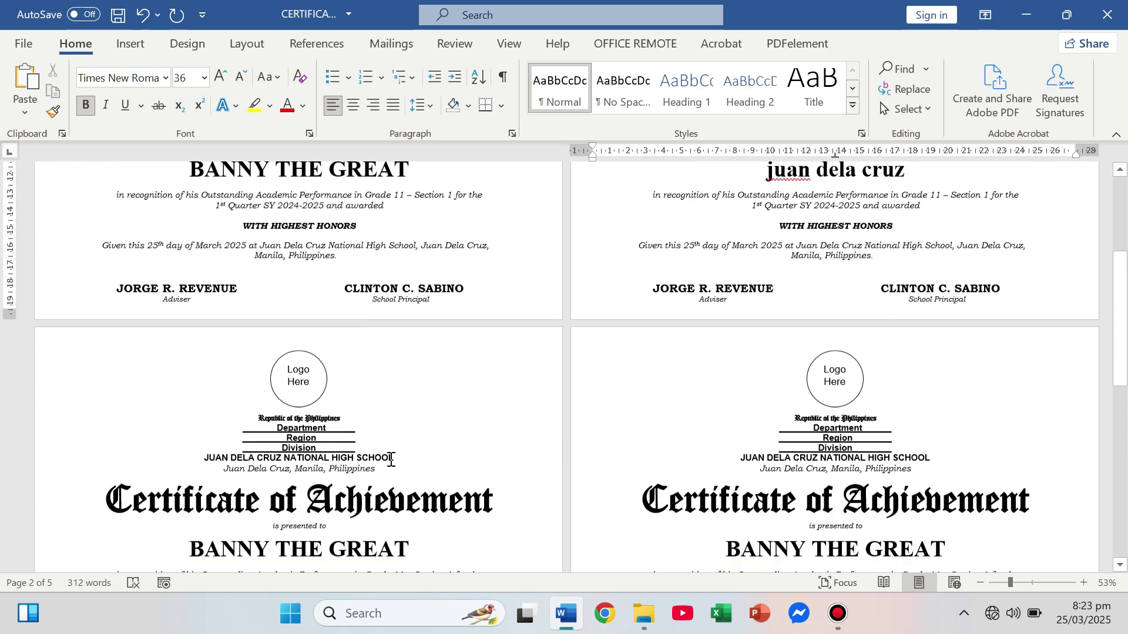
{"action": "triple_click", "coordinate": [294, 500]}
{"action": "type", "text": "serv"}
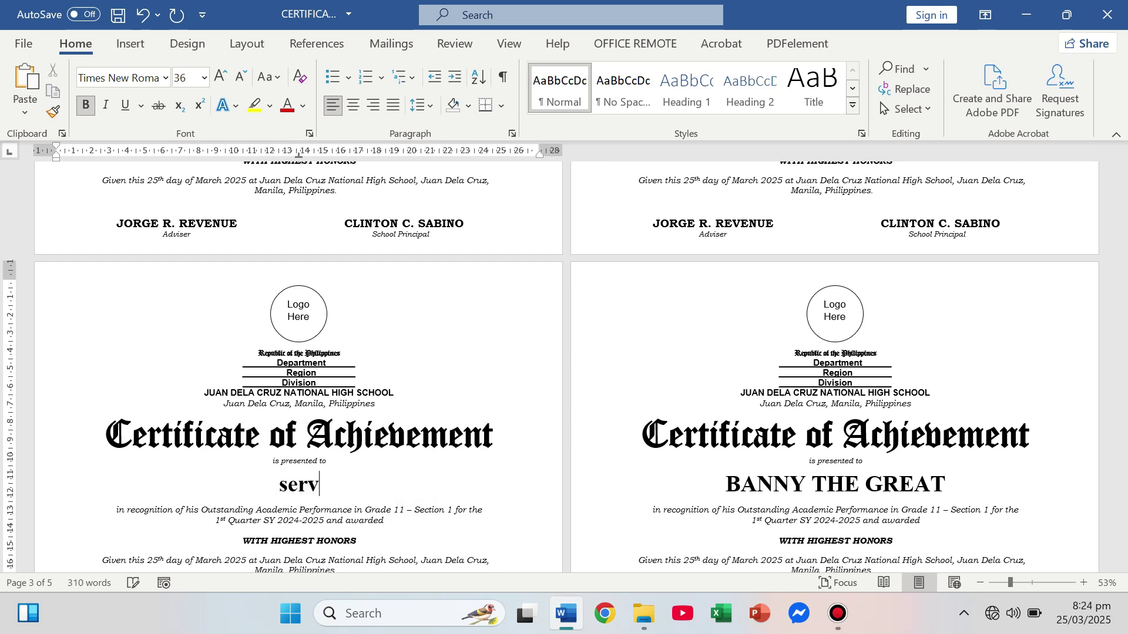
{"action": "type", "text": "ice reverse"}
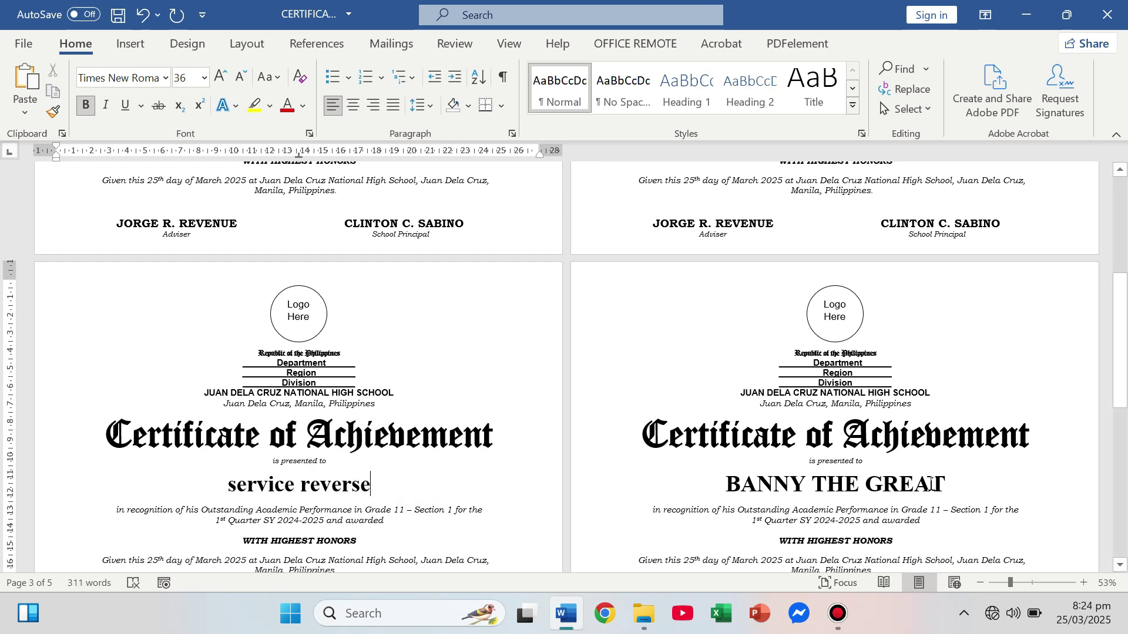
{"action": "triple_click", "coordinate": [752, 498]}
{"action": "type", "text": "assess"}
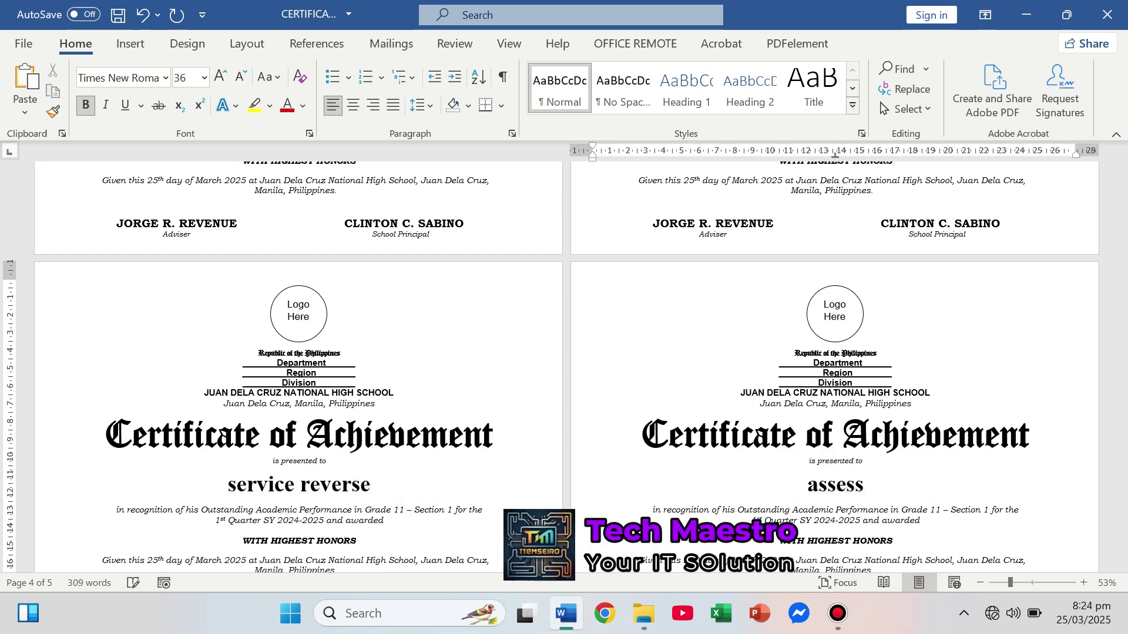
{"action": "type", "text": " f. dessire"}
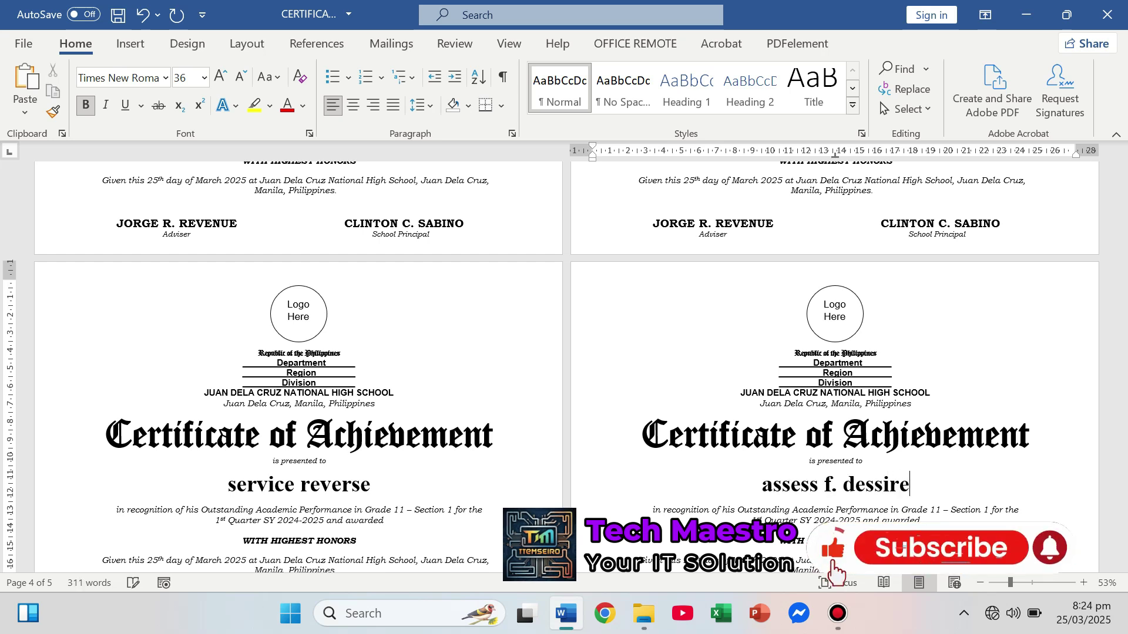
{"action": "left_click_drag", "start_coordinate": [910, 485], "coordinate": [593, 484]}
{"action": "left_click", "coordinate": [24, 43]}
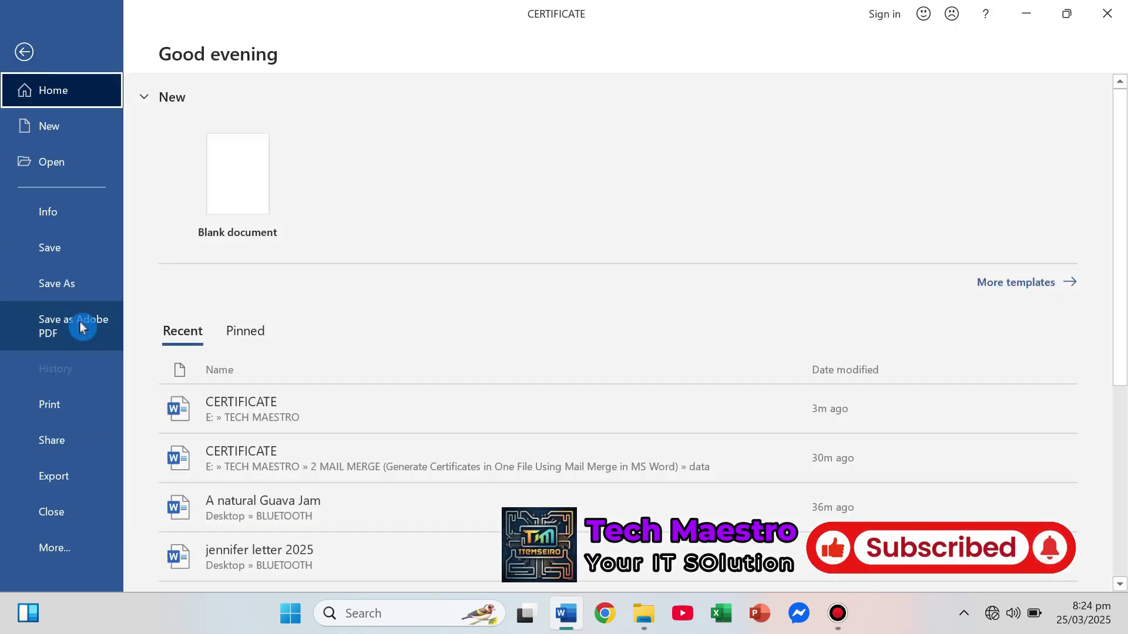
{"action": "left_click", "coordinate": [49, 404]}
- Print the merged certificates, then open CERTIFICATE from the TECH MAESTRO folder in Word
{"action": "left_click", "coordinate": [219, 136]}
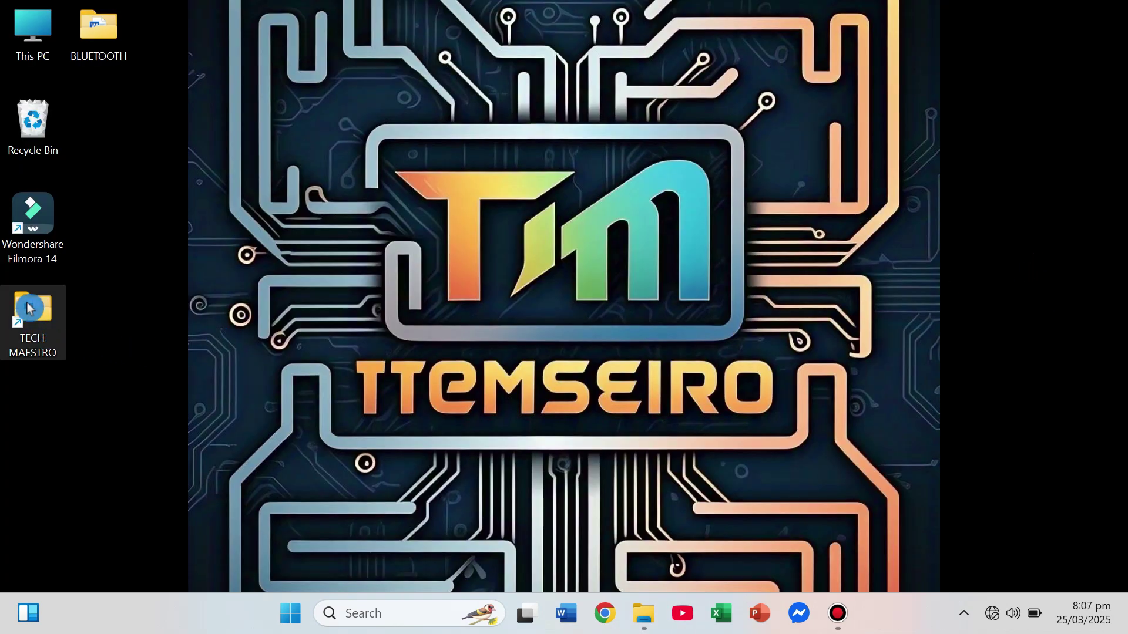
{"action": "double_click", "coordinate": [42, 324]}
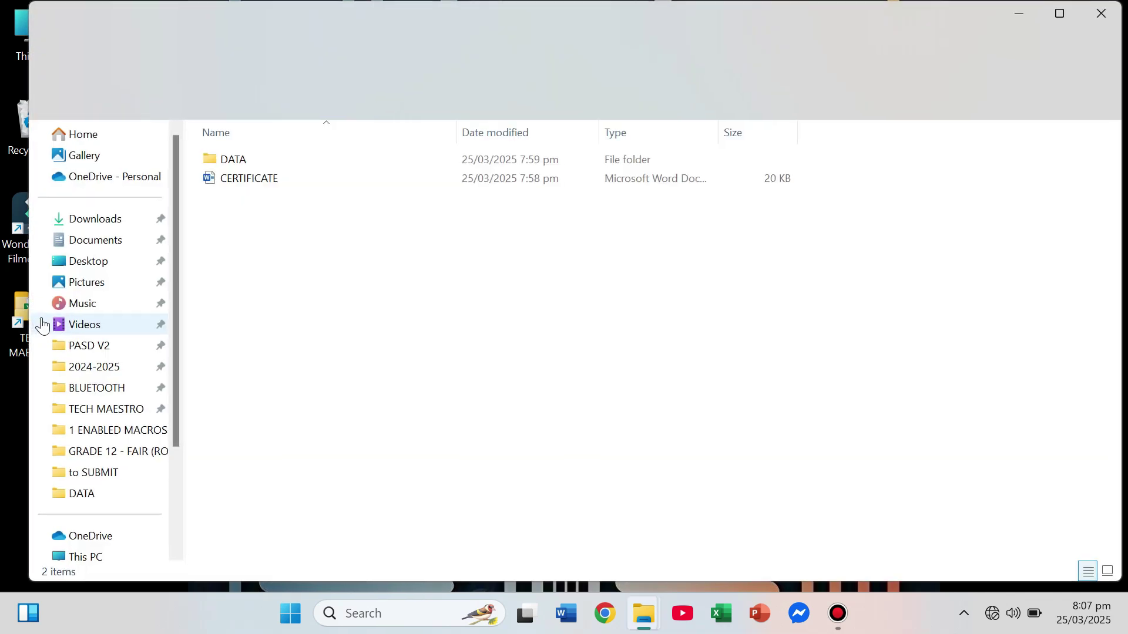
{"action": "left_click", "coordinate": [253, 187]}
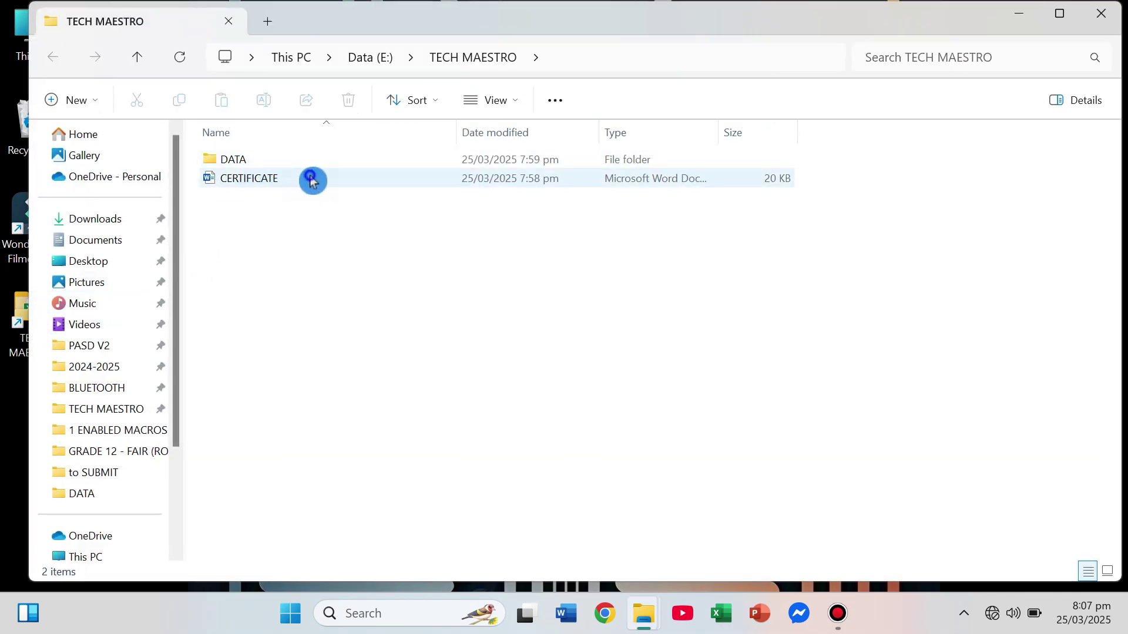
{"action": "right_click", "coordinate": [311, 179]}
{"action": "left_click", "coordinate": [271, 179]}
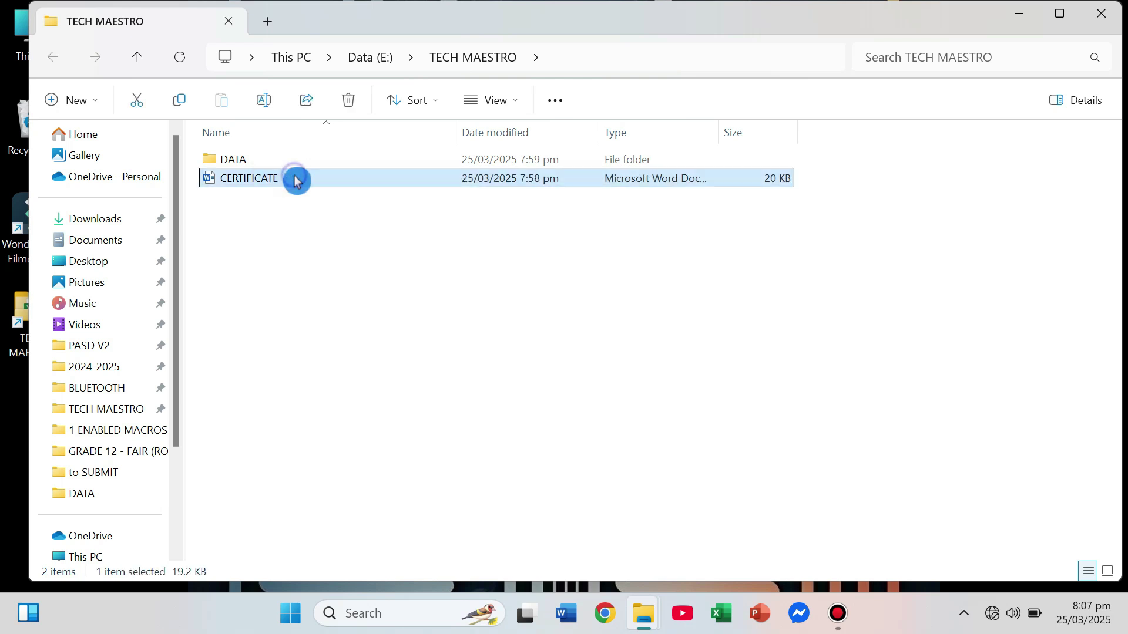
{"action": "right_click", "coordinate": [295, 180]}
{"action": "left_click", "coordinate": [345, 212]}
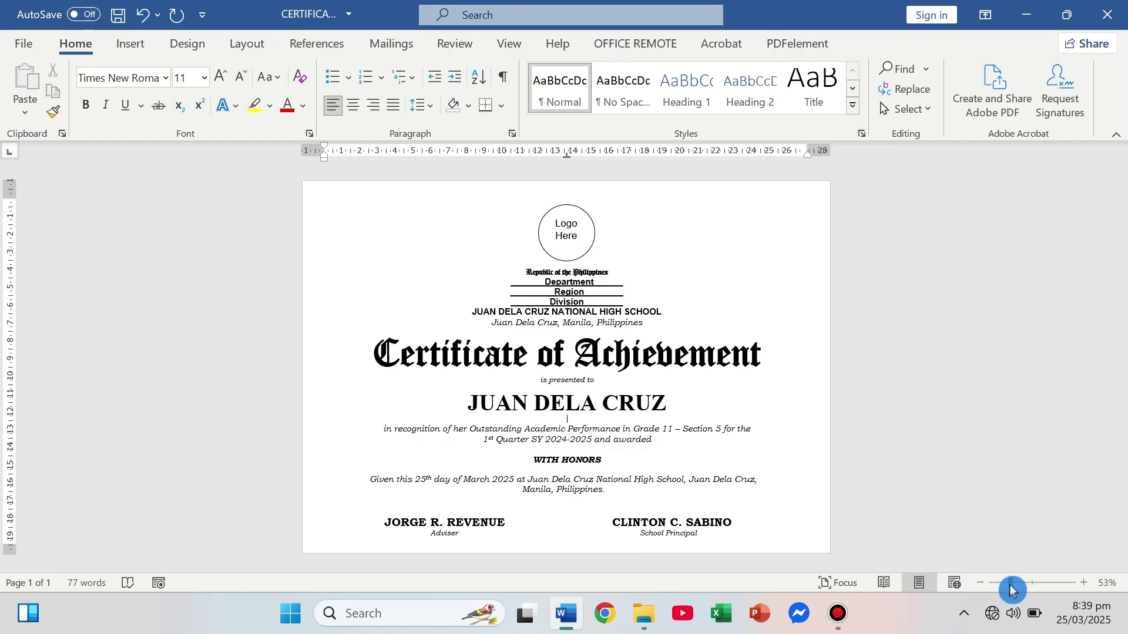
{"action": "left_click_drag", "start_coordinate": [1015, 588], "coordinate": [1027, 586]}
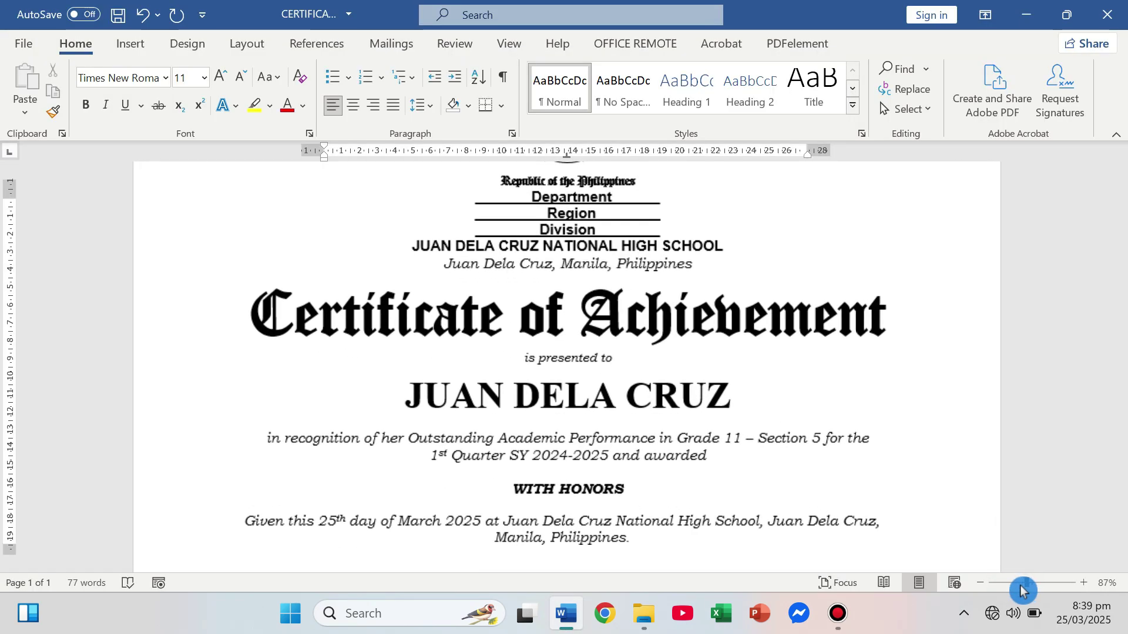
- Highlight JUAN DELA CRUZ, her, Section 5 and WITH HONORS on the certificate, then minimize Word
{"action": "left_click_drag", "start_coordinate": [459, 401], "coordinate": [726, 401]}
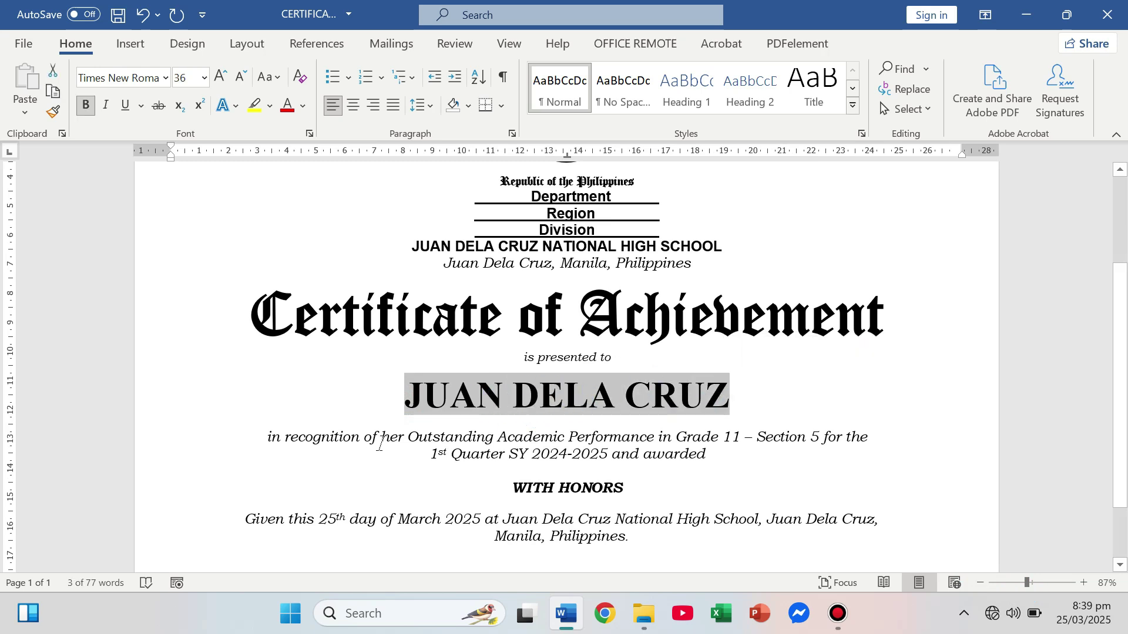
{"action": "left_click_drag", "start_coordinate": [382, 439], "coordinate": [406, 441]}
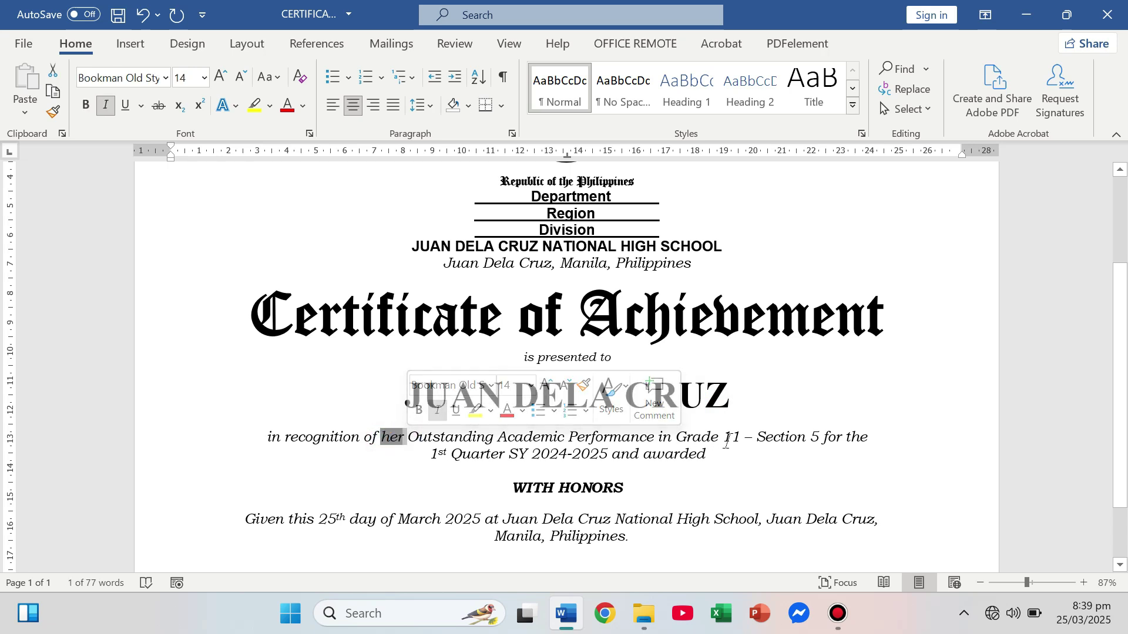
{"action": "left_click_drag", "start_coordinate": [757, 441], "coordinate": [813, 444]}
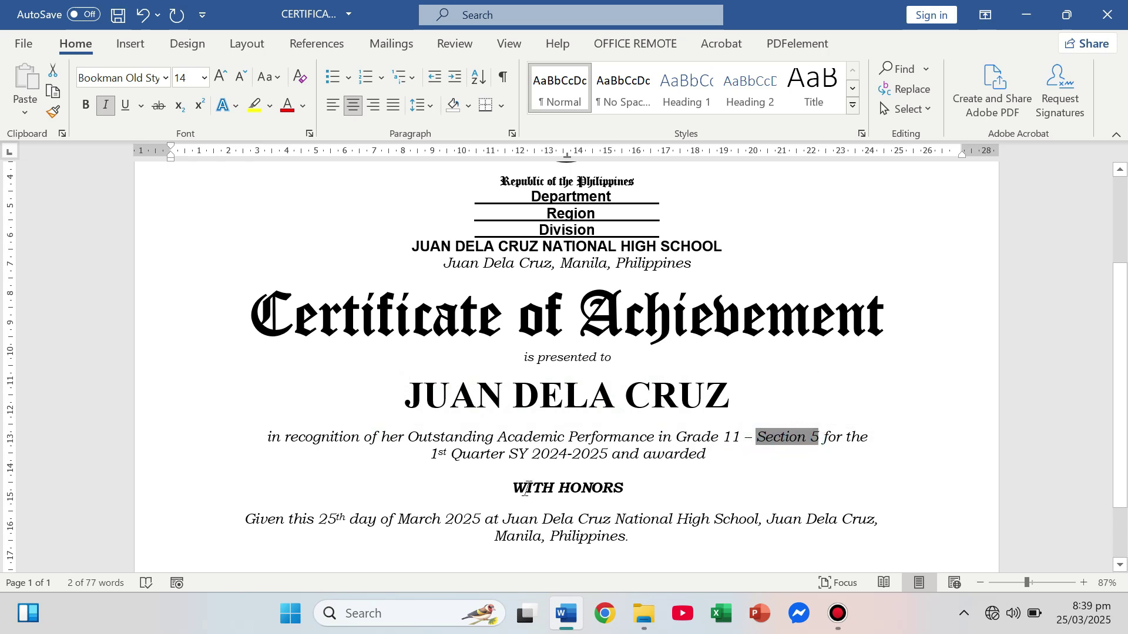
{"action": "left_click_drag", "start_coordinate": [515, 488], "coordinate": [605, 487]}
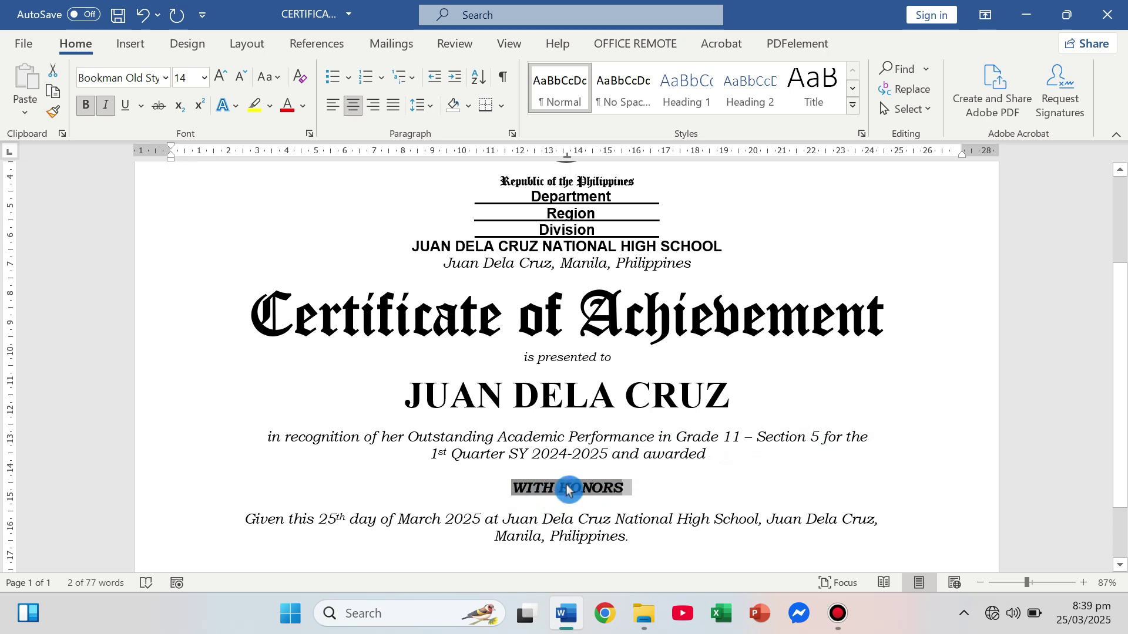
{"action": "scroll", "coordinate": [643, 478], "scroll_direction": "down", "scroll_amount": 3}
{"action": "scroll", "coordinate": [652, 467], "scroll_direction": "up", "scroll_amount": 8}
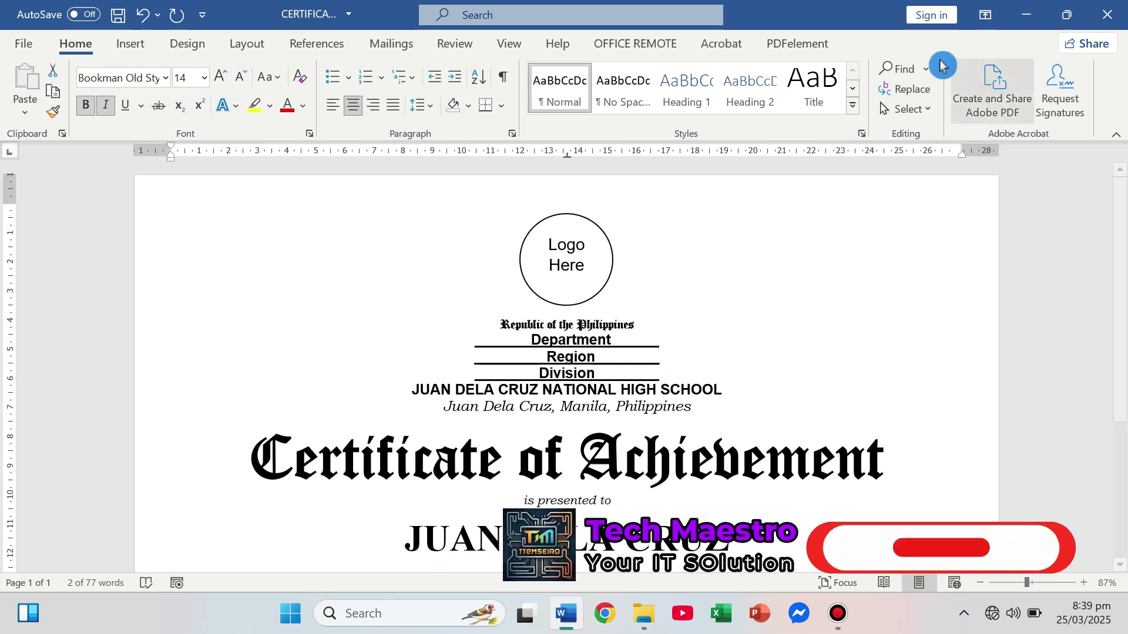
{"action": "left_click", "coordinate": [1026, 15]}
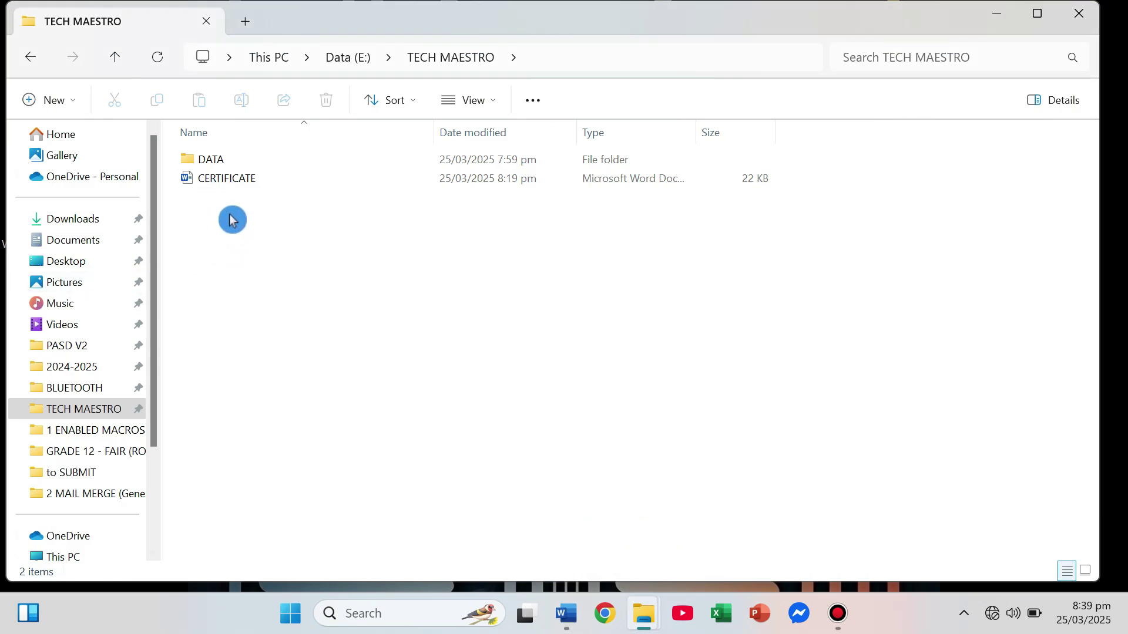
- Add a new Microsoft Excel Worksheet named CERTIFICATE DATA to TECH MAESTRO and open it in Excel
{"action": "right_click", "coordinate": [219, 202]}
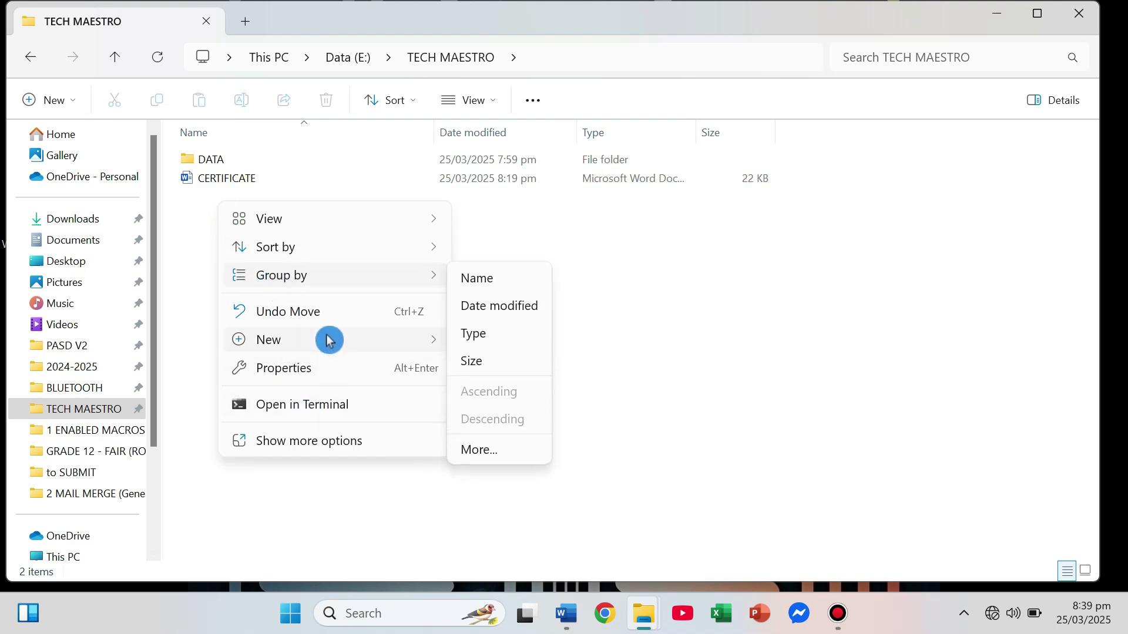
{"action": "mouse_move", "coordinate": [345, 340]}
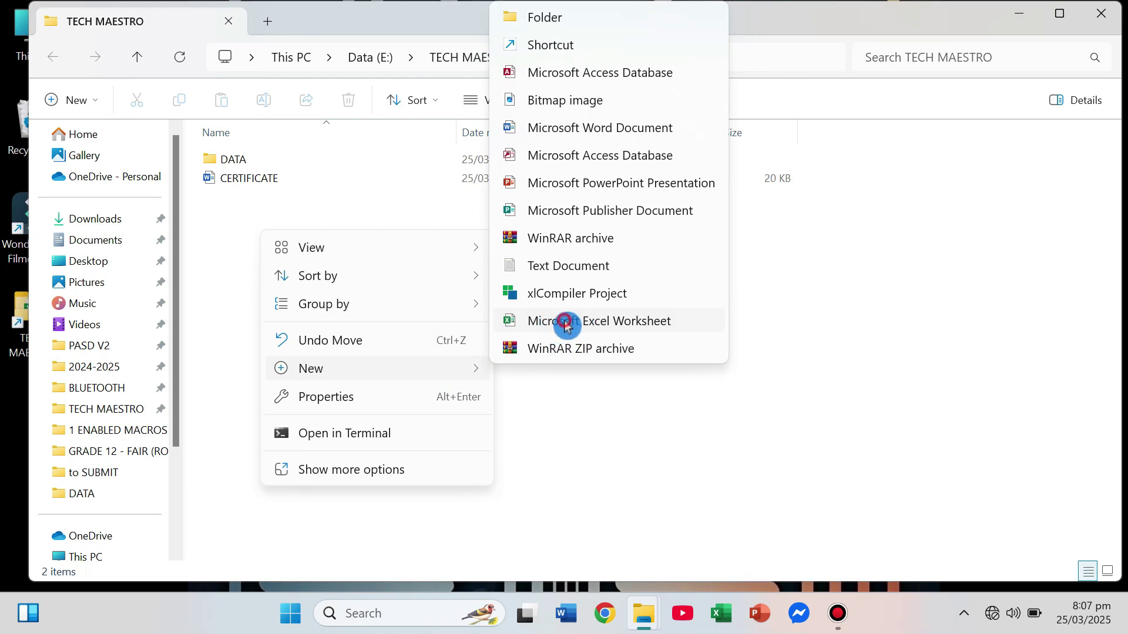
{"action": "left_click", "coordinate": [565, 324]}
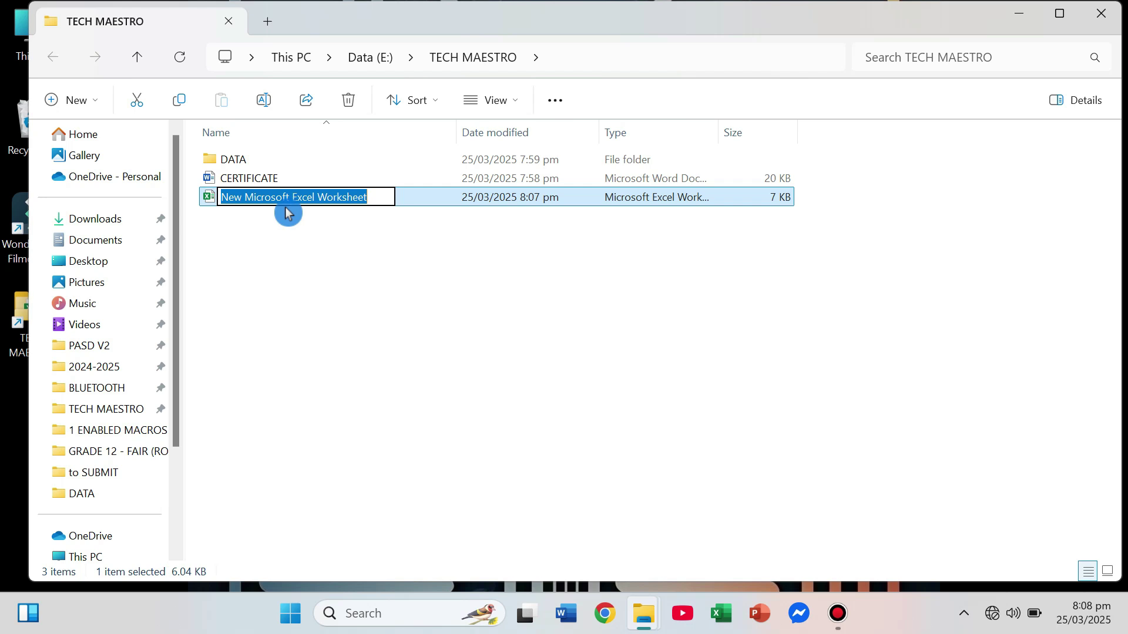
{"action": "type", "text": "CERTIFICATE DATA"}
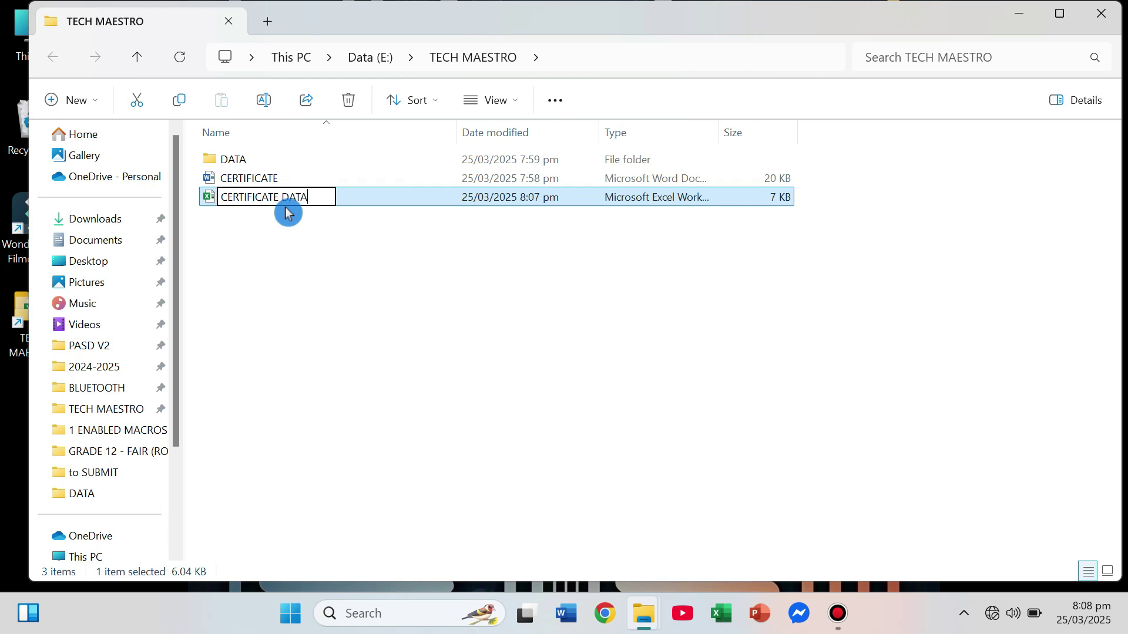
{"action": "key", "text": "Return"}
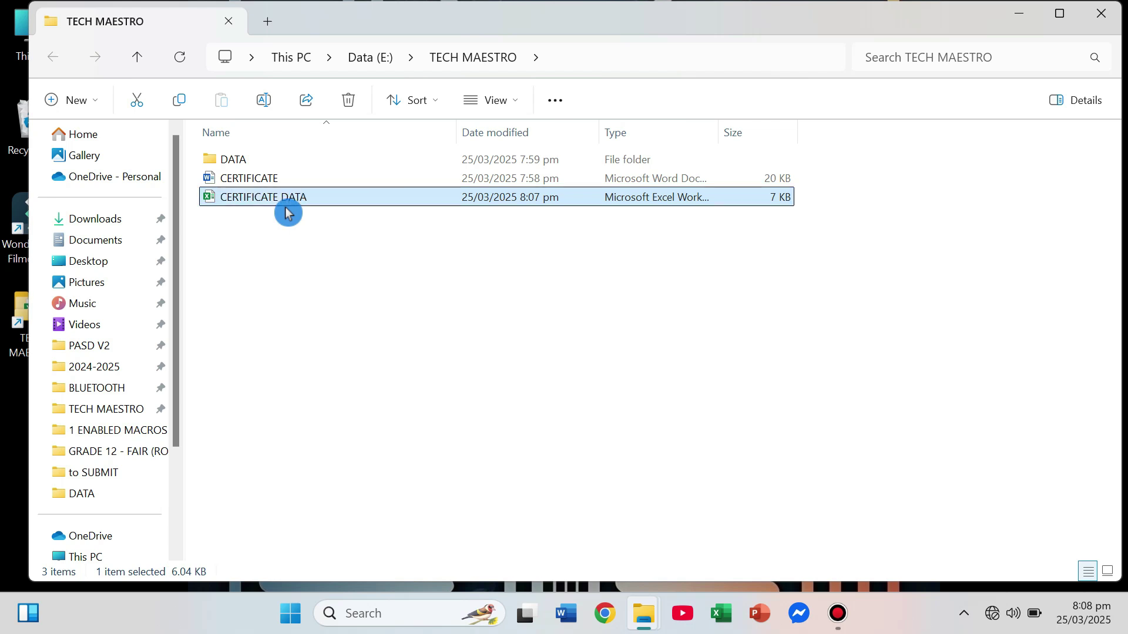
{"action": "right_click", "coordinate": [236, 205]}
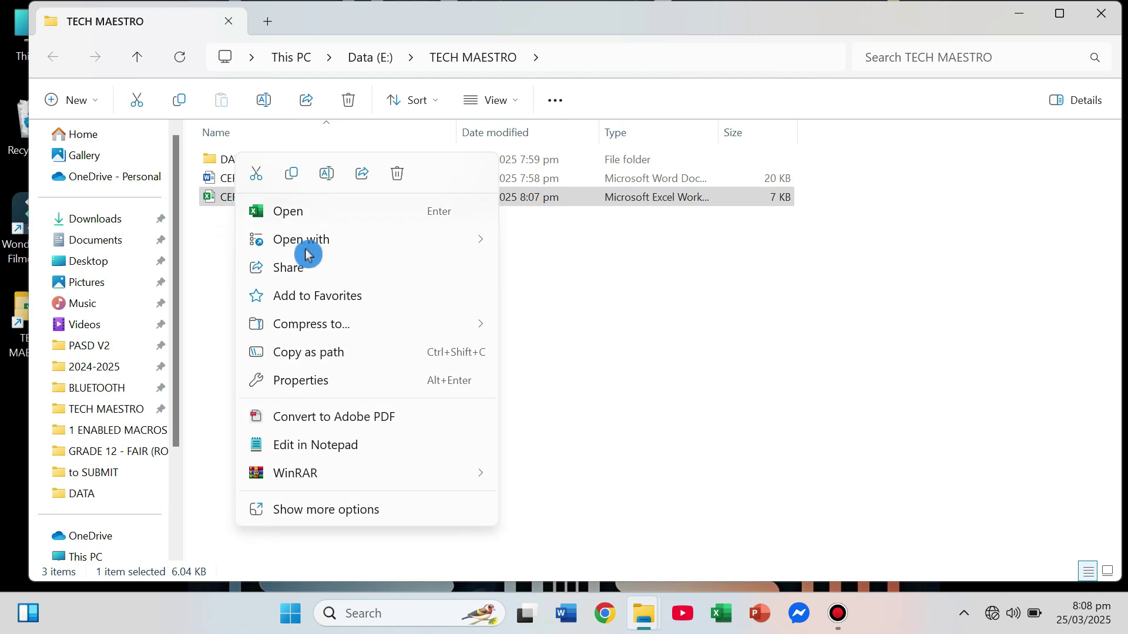
{"action": "left_click", "coordinate": [294, 212]}
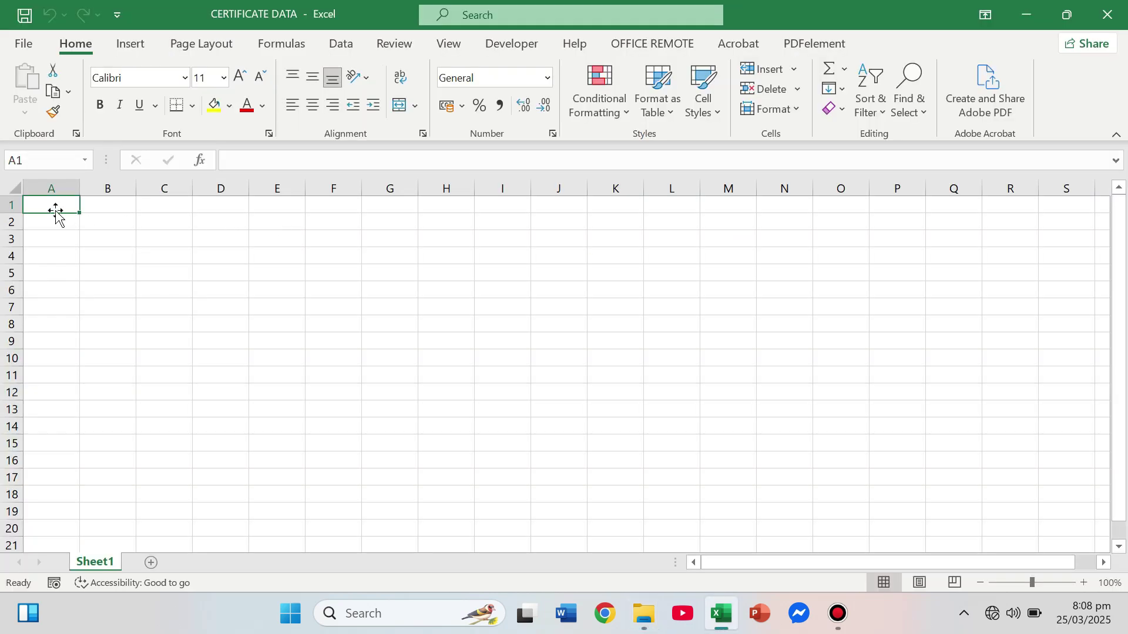
- Enter the headings NAME, GENDER, SECTION and HONOR across A1:D1
{"action": "type", "text": "NAME"}
{"action": "key", "text": "Tab"}
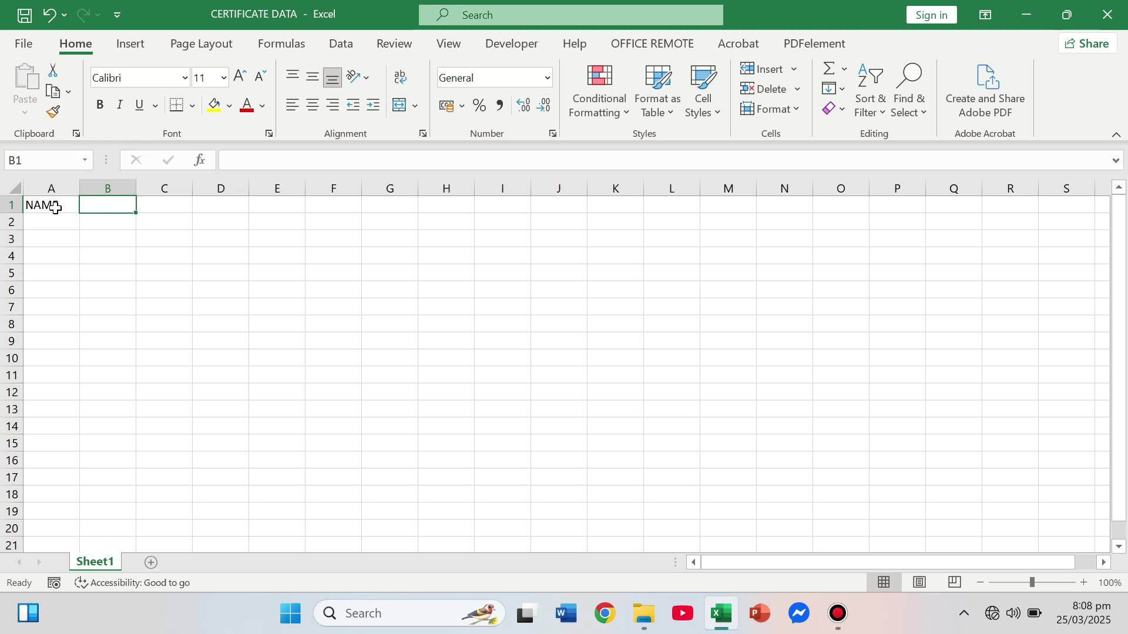
{"action": "type", "text": "GENDER"}
{"action": "key", "text": "Tab"}
{"action": "type", "text": "SECTION"}
{"action": "key", "text": "Tab"}
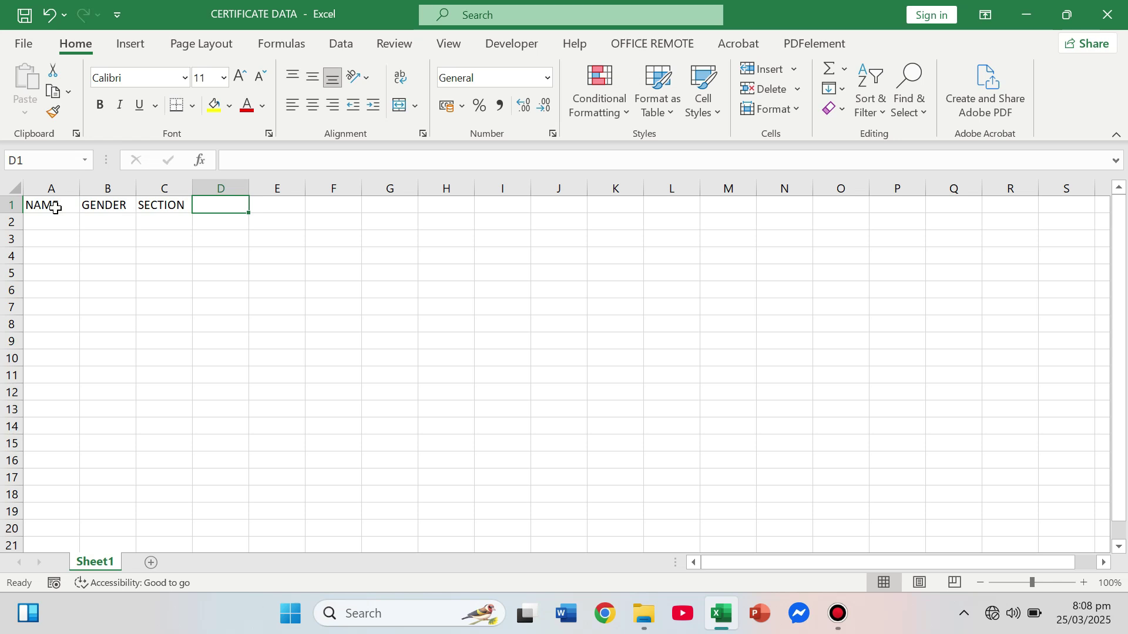
{"action": "type", "text": "HONOR"}
{"action": "key", "text": "Return"}
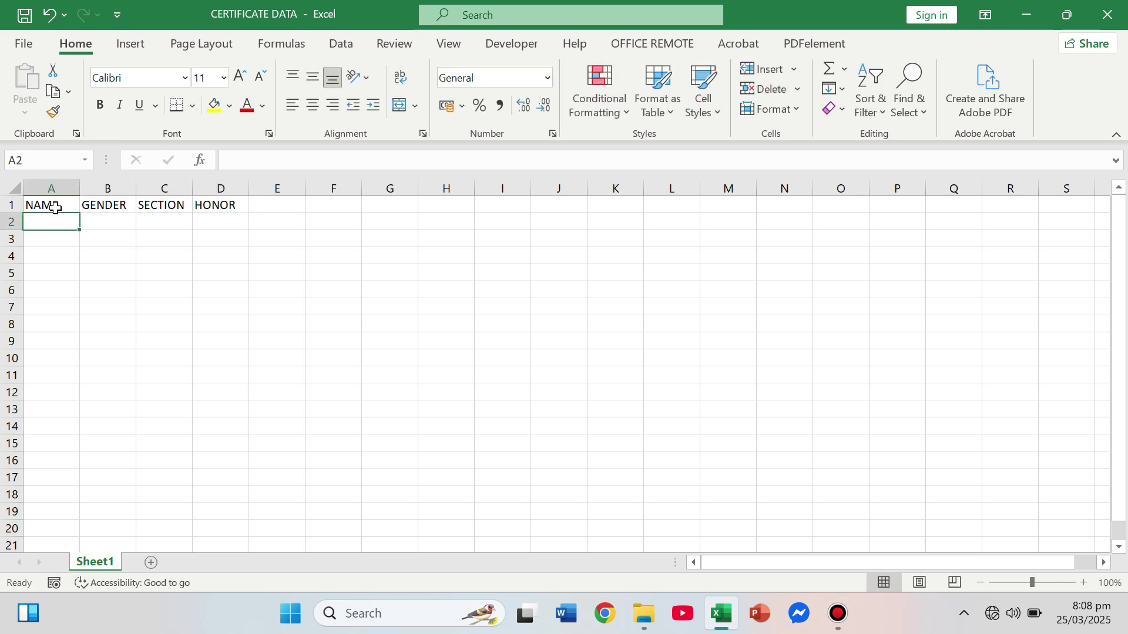
- Widen column A and fill STUDENT 1 through STUDENT 20 down A2:A21
{"action": "left_click_drag", "start_coordinate": [79, 188], "coordinate": [160, 188]}
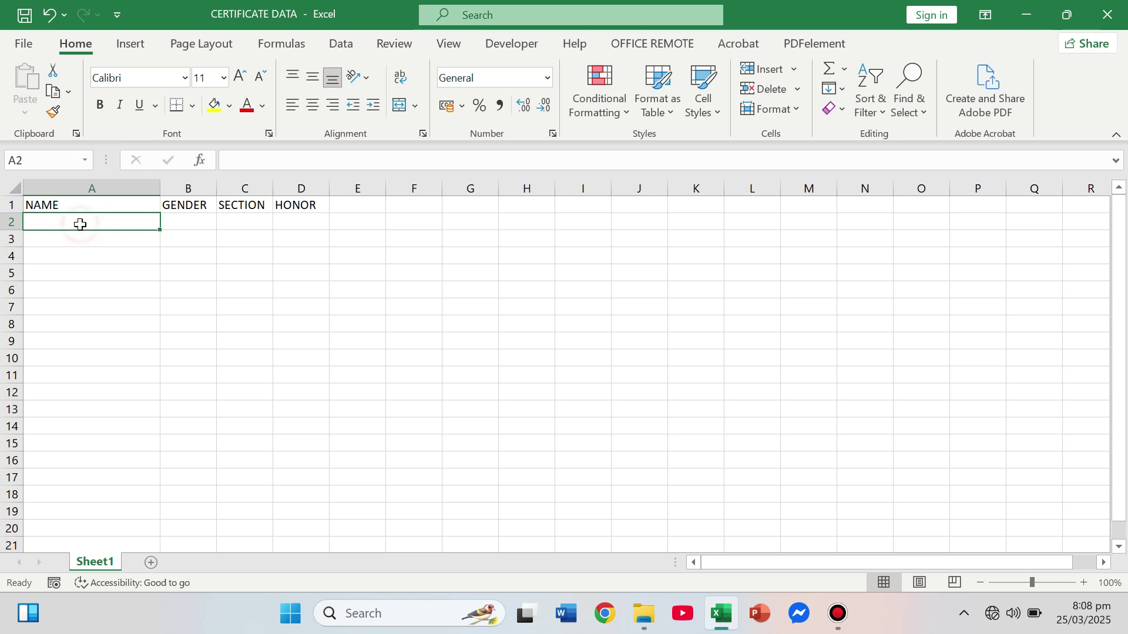
{"action": "type", "text": "STUDENT 1"}
{"action": "key", "text": "Return"}
{"action": "left_click", "coordinate": [81, 222]}
{"action": "left_click_drag", "start_coordinate": [159, 230], "coordinate": [163, 548]}
- Set gender to his for students 1–11 and her for students 12–20 in column B
{"action": "left_click", "coordinate": [190, 226]}
{"action": "type", "text": "his"}
{"action": "key", "text": "Return"}
{"action": "type", "text": "his"}
{"action": "left_click", "coordinate": [199, 240]}
{"action": "left_click_drag", "start_coordinate": [216, 246], "coordinate": [222, 549]}
{"action": "left_click", "coordinate": [199, 408]}
{"action": "type", "text": "her"}
{"action": "key", "text": "Return"}
{"action": "left_click", "coordinate": [199, 410]}
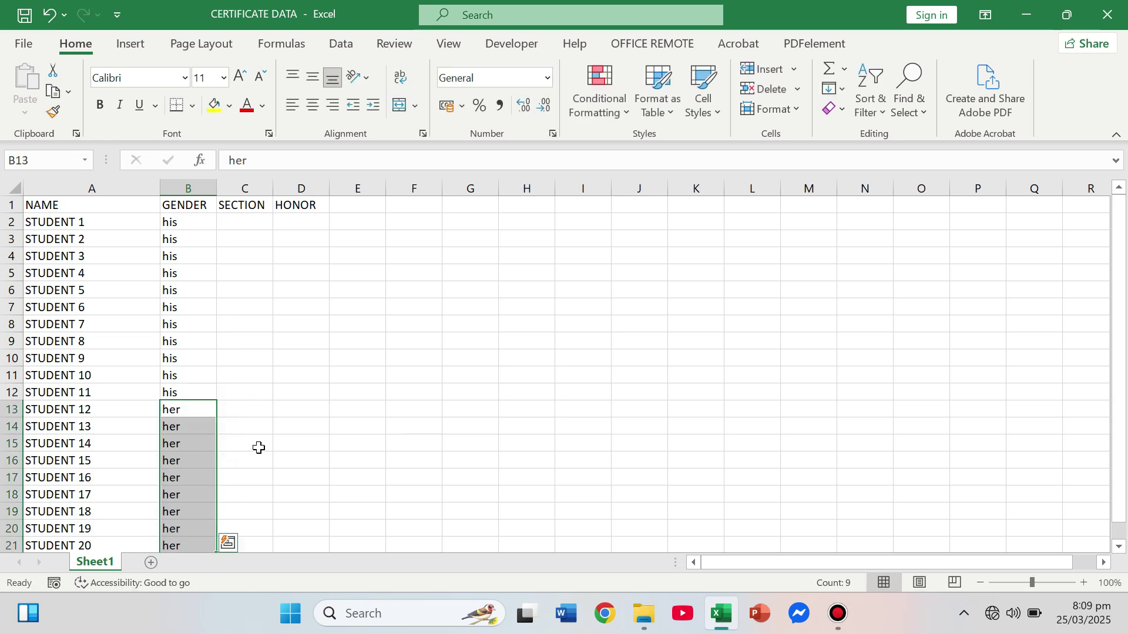
- Enter Section 1 in C2 and copy it down through C8
{"action": "left_click", "coordinate": [245, 222]}
{"action": "type", "text": "Section "}
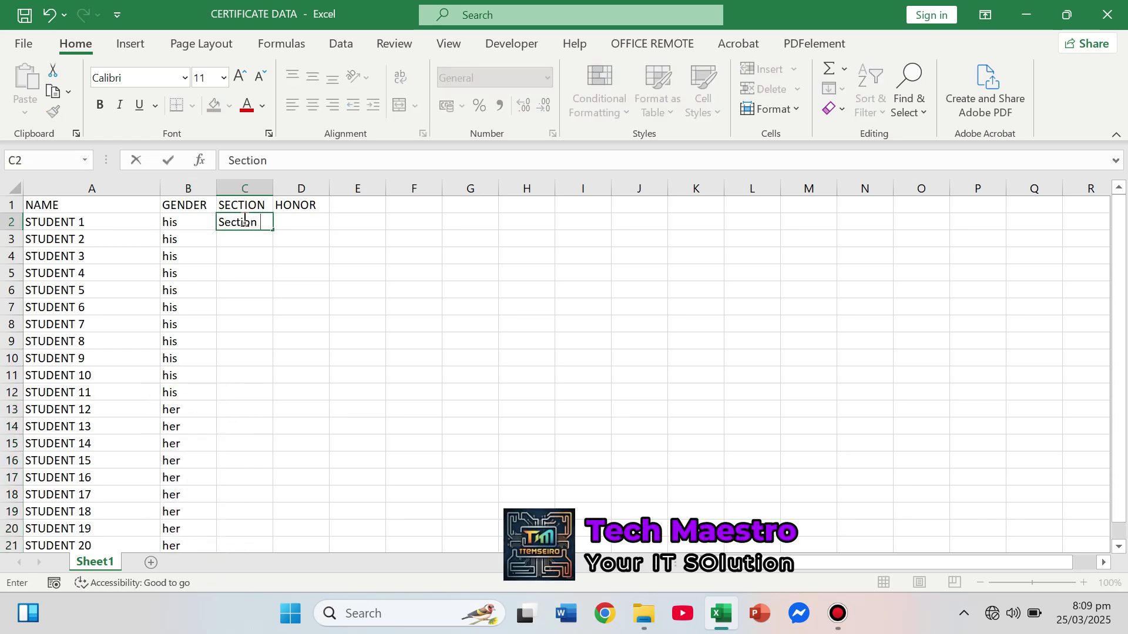
{"action": "type", "text": "1"}
{"action": "key", "text": "Return"}
{"action": "left_click", "coordinate": [267, 226]}
{"action": "left_click_drag", "start_coordinate": [272, 230], "coordinate": [251, 542]}
{"action": "key", "text": "ctrl+c"}
{"action": "key", "text": "ctrl+v"}
{"action": "left_click", "coordinate": [245, 340]}
- Fill Section 2 into C9:C16 and Section 3 into C17:C21
{"action": "left_click", "coordinate": [262, 324]}
{"action": "left_click", "coordinate": [262, 340]}
{"action": "key", "text": "ctrl+c"}
{"action": "key", "text": "ctrl+v"}
{"action": "left_click", "coordinate": [259, 462]}
{"action": "scroll", "coordinate": [251, 542], "scroll_direction": "down", "scroll_amount": 1}
{"action": "left_click", "coordinate": [257, 425]}
{"action": "key", "text": "ctrl+c"}
{"action": "left_click_drag", "start_coordinate": [247, 444], "coordinate": [244, 493]}
{"action": "key", "text": "ctrl+v"}
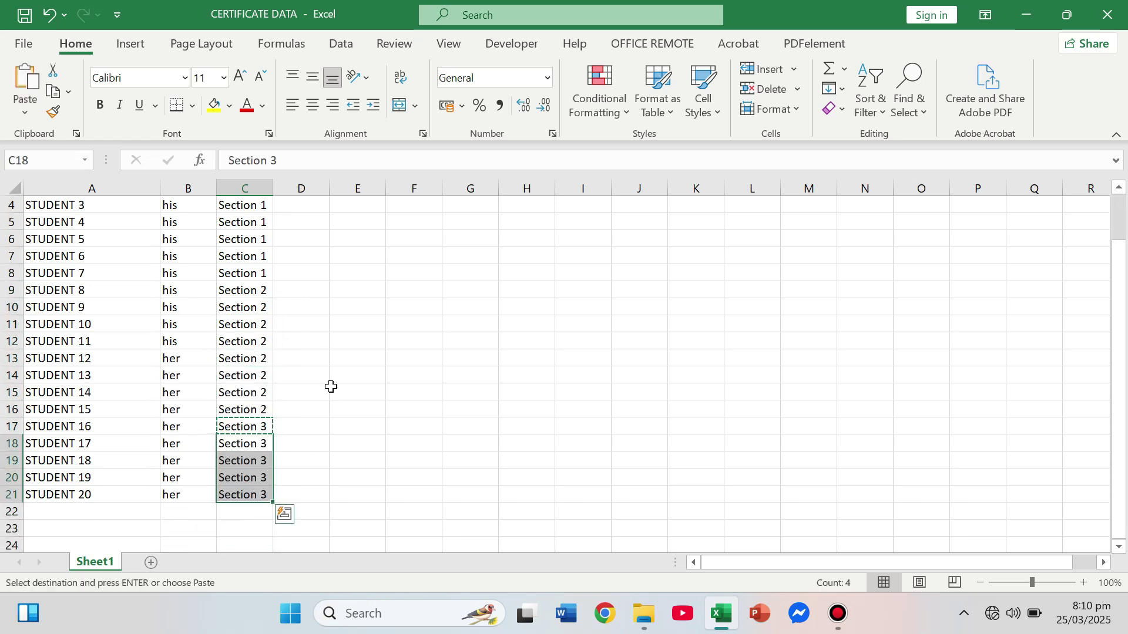
{"action": "scroll", "coordinate": [331, 387], "scroll_direction": "up", "scroll_amount": 1}
- Widen column D and enter WITH HONORS in D2:D6
{"action": "left_click", "coordinate": [301, 222]}
{"action": "left_click_drag", "start_coordinate": [329, 191], "coordinate": [396, 191]}
{"action": "left_click", "coordinate": [333, 221]}
{"action": "type", "text": "w"}
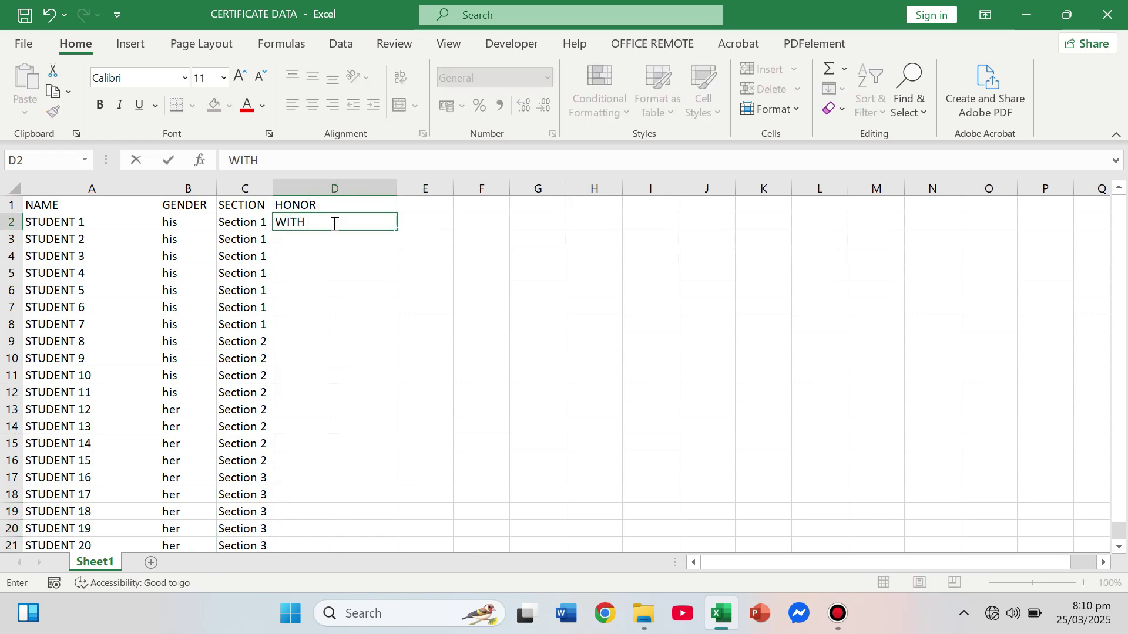
{"action": "type", "text": "ITH HONORS"}
{"action": "key", "text": "Return"}
{"action": "left_click", "coordinate": [353, 227]}
{"action": "key", "text": "ctrl+c"}
{"action": "left_click_drag", "start_coordinate": [341, 238], "coordinate": [335, 282]}
{"action": "key", "text": "ctrl+v"}
{"action": "left_click", "coordinate": [346, 322]}
- Put WITH HIGH HONORS in D7 and D11:D13, and WITH HONORS in D8:D10 and D14:D16
{"action": "left_click", "coordinate": [350, 311]}
{"action": "type", "text": "w"}
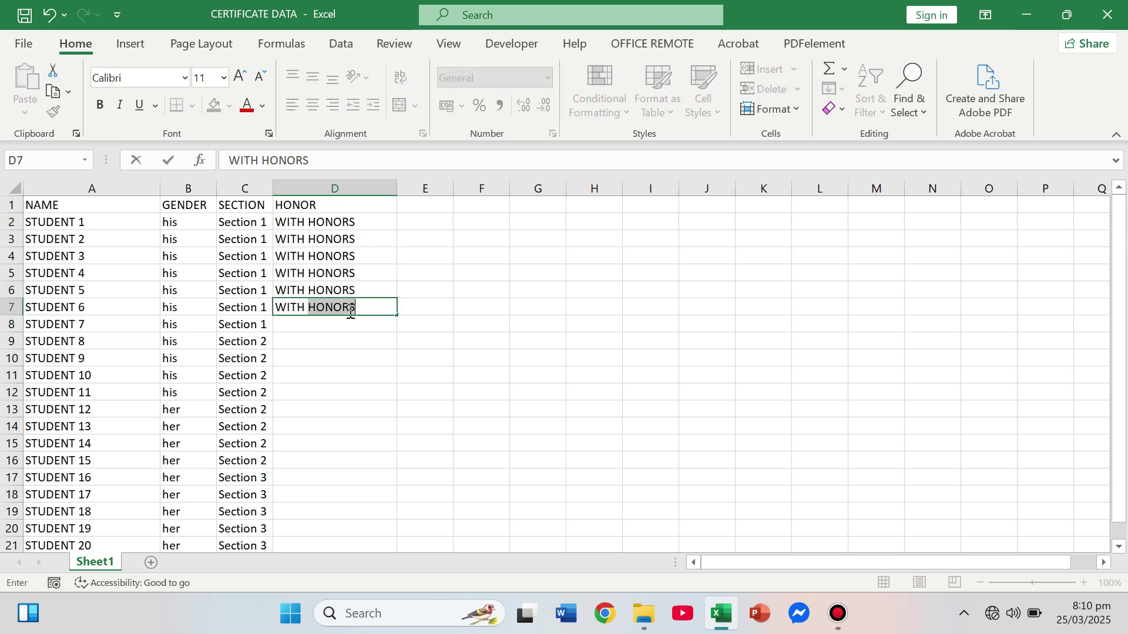
{"action": "type", "text": "ITH HIGH HONORS"}
{"action": "key", "text": "Return"}
{"action": "left_click", "coordinate": [350, 311]}
{"action": "key", "text": "ctrl+c"}
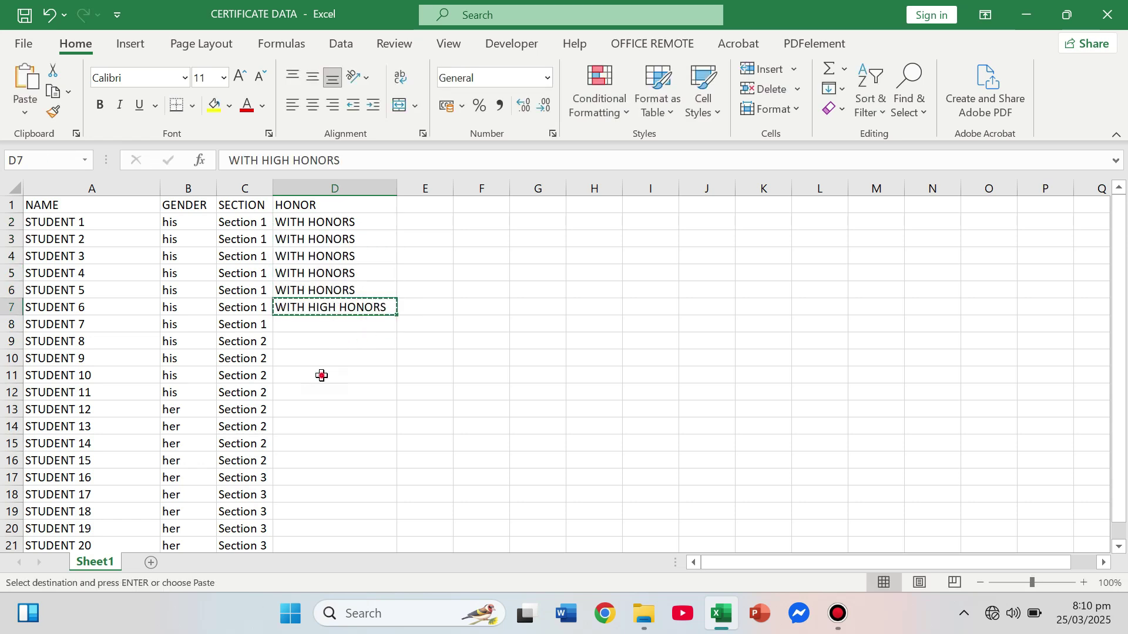
{"action": "left_click_drag", "start_coordinate": [320, 376], "coordinate": [329, 409]}
{"action": "key", "text": "ctrl+v"}
{"action": "left_click_drag", "start_coordinate": [330, 257], "coordinate": [334, 284]}
{"action": "key", "text": "ctrl+c"}
{"action": "left_click", "coordinate": [322, 322]}
{"action": "key", "text": "ctrl+v"}
{"action": "left_click", "coordinate": [341, 424]}
{"action": "key", "text": "ctrl+v"}
- Give D17:D21 WITH HIGHEST HONORS and widen column D to fit it
{"action": "scroll", "coordinate": [335, 474], "scroll_direction": "down", "scroll_amount": 2}
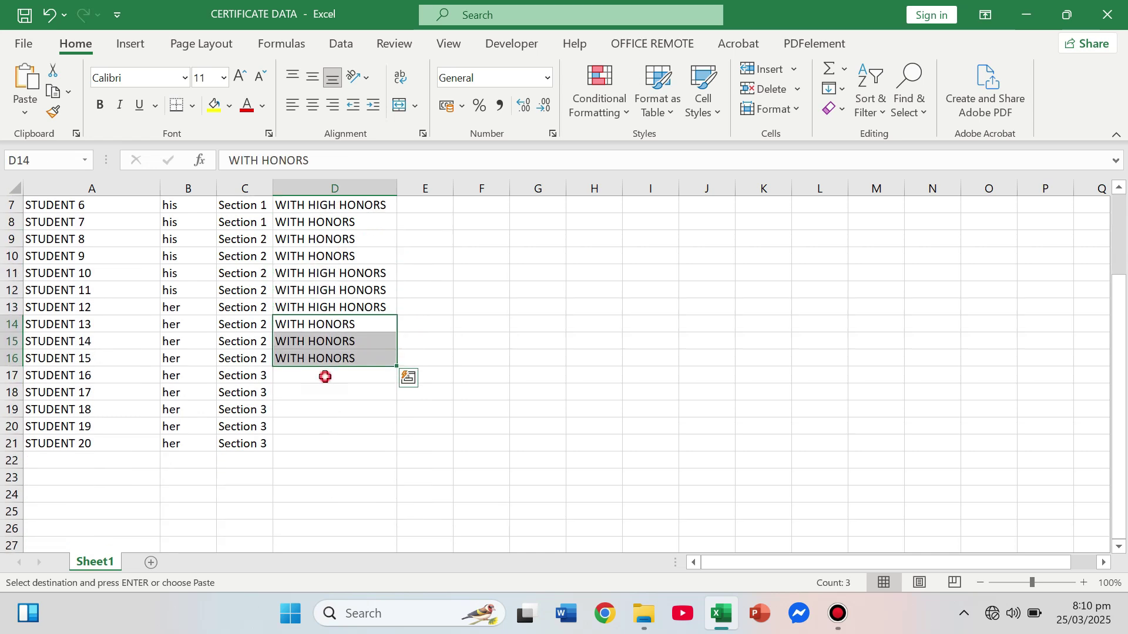
{"action": "left_click", "coordinate": [324, 375]}
{"action": "type", "text": "WITH HIGH"}
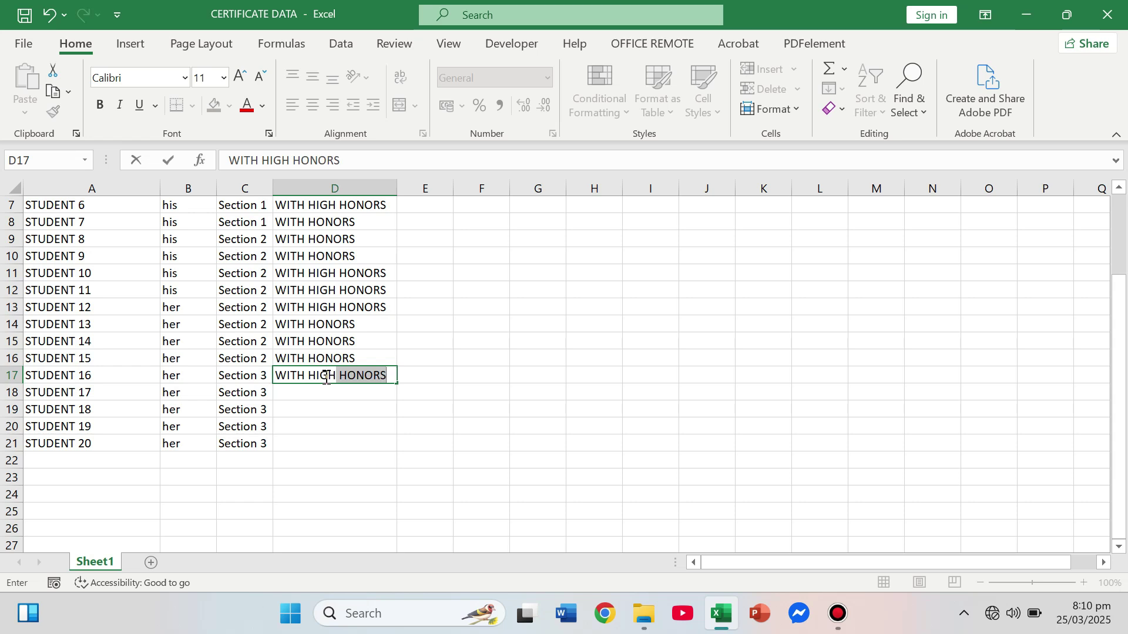
{"action": "type", "text": "EST HONORS"}
{"action": "key", "text": "Return"}
{"action": "left_click", "coordinate": [326, 378]}
{"action": "key", "text": "ctrl+c"}
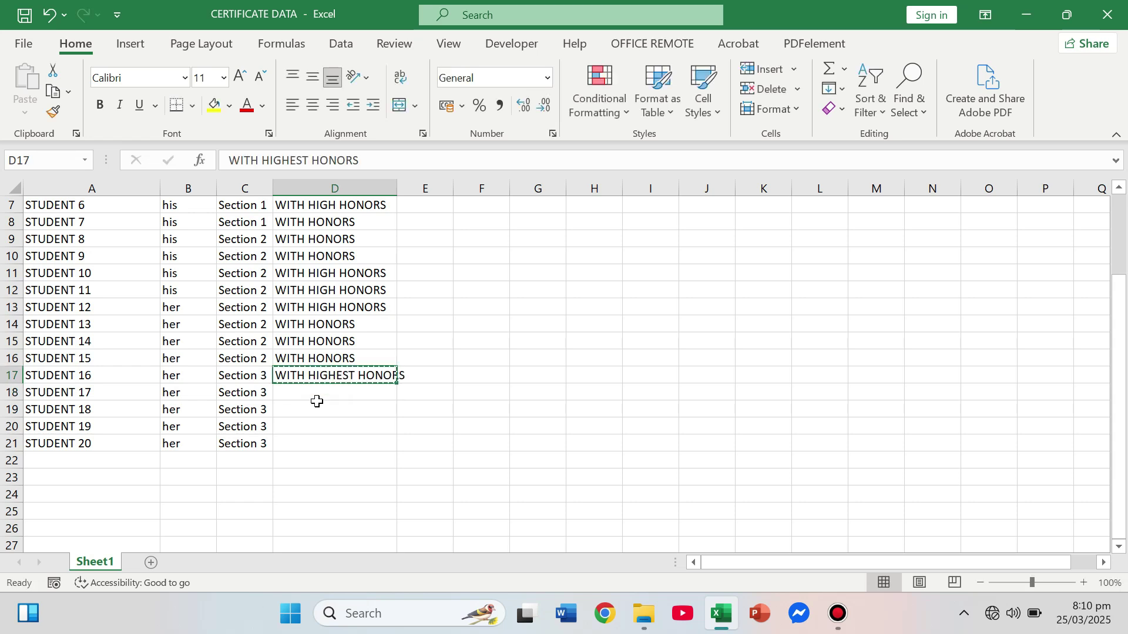
{"action": "left_click_drag", "start_coordinate": [317, 400], "coordinate": [333, 443]}
{"action": "key", "text": "ctrl+v"}
{"action": "left_click_drag", "start_coordinate": [406, 192], "coordinate": [440, 192]}
- Save the CERTIFICATE DATA workbook and close Excel
{"action": "left_click_drag", "start_coordinate": [332, 443], "coordinate": [88, 200]}
{"action": "left_click", "coordinate": [244, 341]}
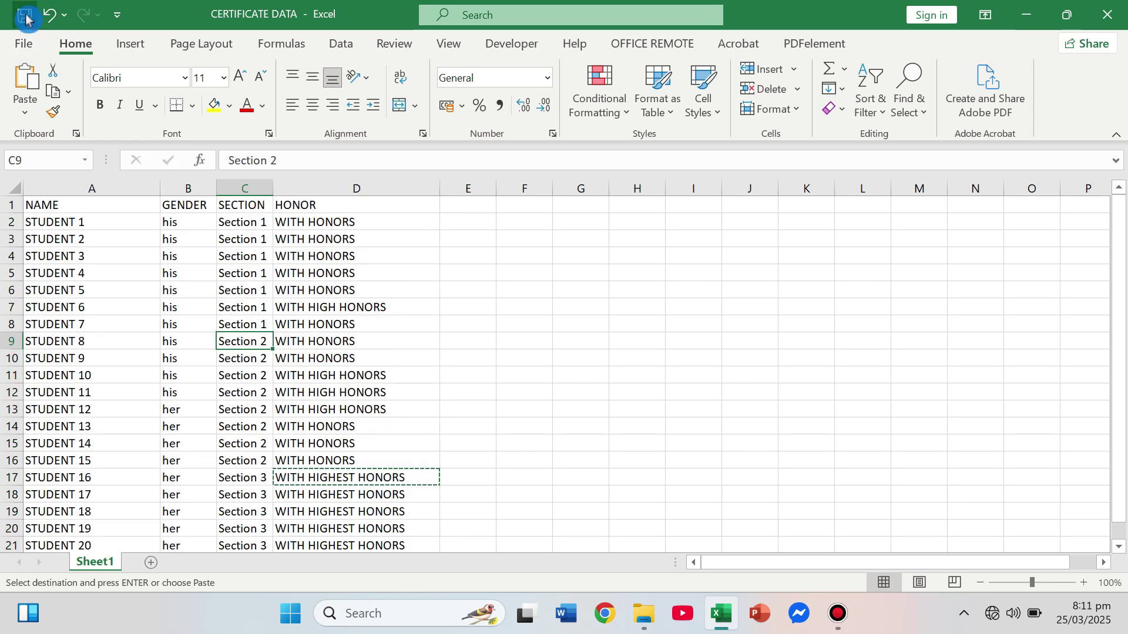
{"action": "left_click", "coordinate": [26, 16]}
{"action": "left_click", "coordinate": [1105, 20]}
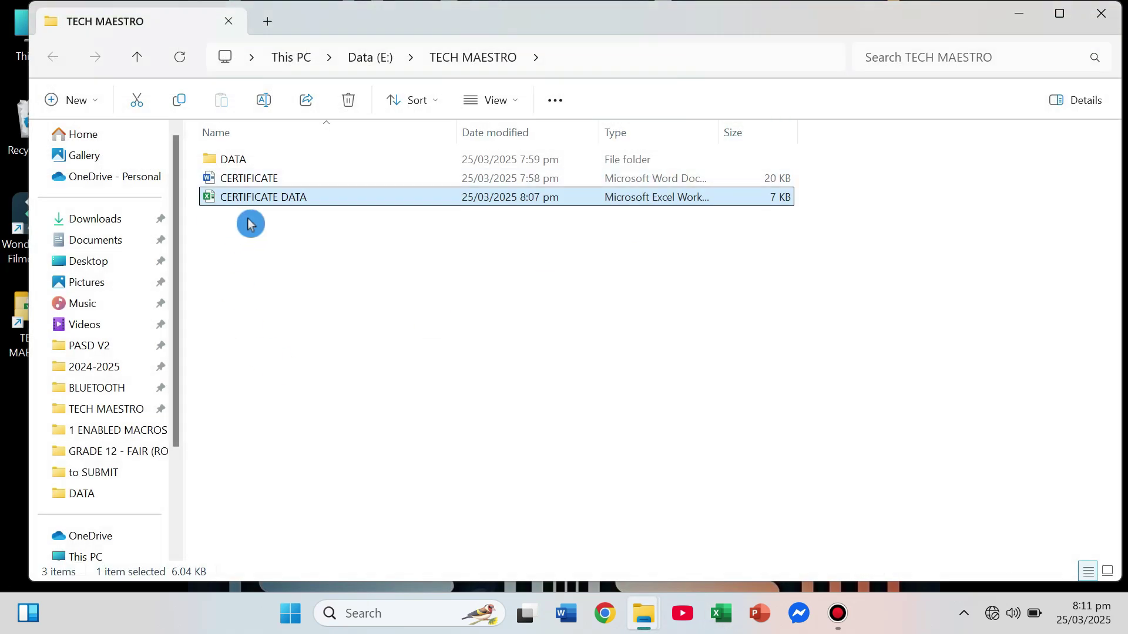
- Reopen the CERTIFICATE document from the TECH MAESTRO folder in Word
{"action": "left_click", "coordinate": [262, 177]}
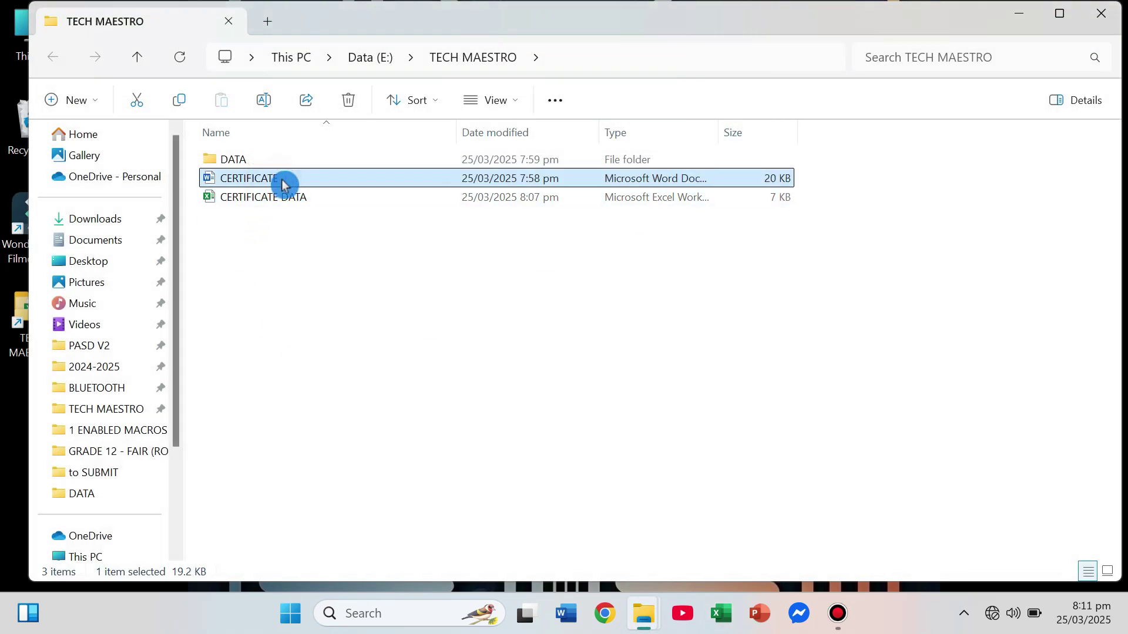
{"action": "right_click", "coordinate": [282, 184]}
{"action": "left_click", "coordinate": [354, 212]}
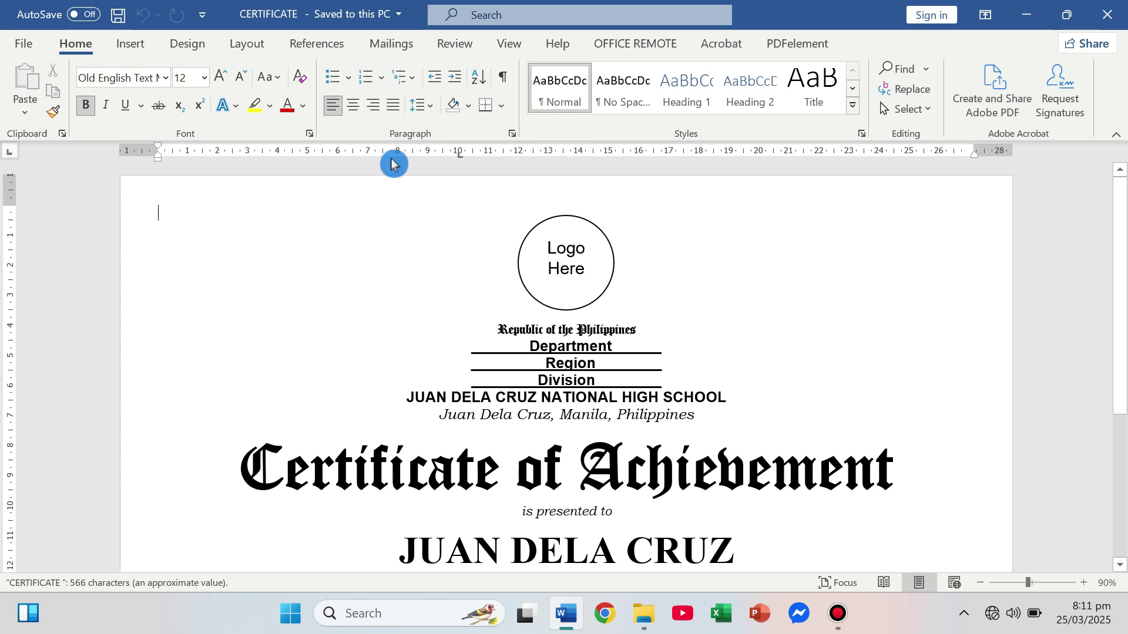
- Use Desktop > TECH MAESTRO > CERTIFICATE DATA, table Sheet1$, as the existing recipient list
{"action": "left_click", "coordinate": [393, 46]}
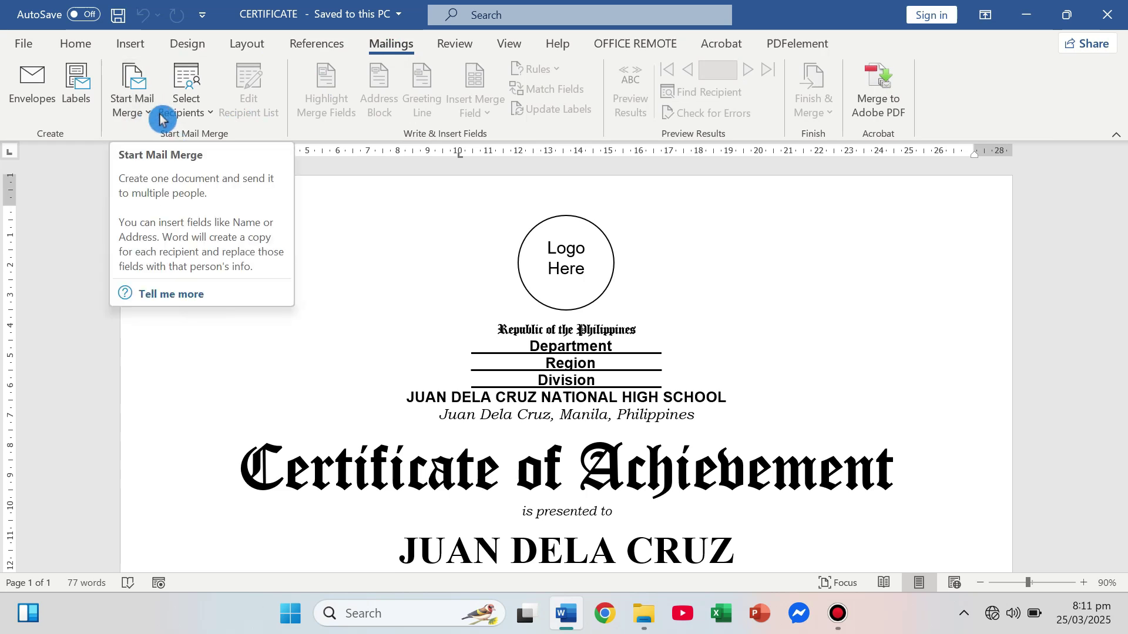
{"action": "left_click", "coordinate": [195, 98]}
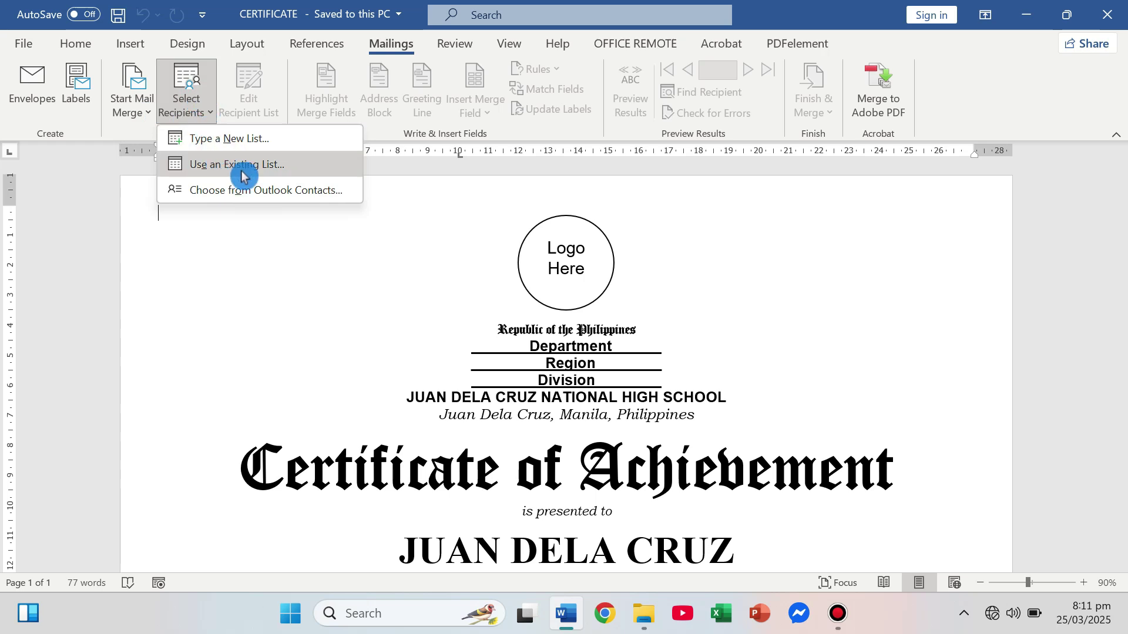
{"action": "left_click", "coordinate": [293, 168]}
{"action": "scroll", "coordinate": [165, 238], "scroll_direction": "up", "scroll_amount": 5}
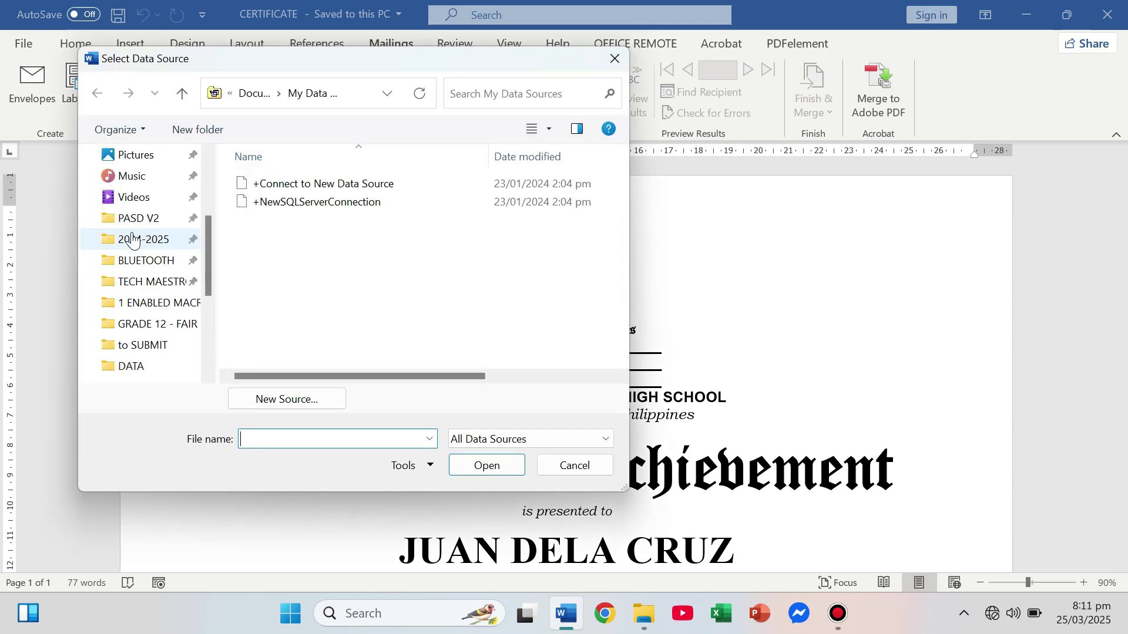
{"action": "left_click", "coordinate": [150, 222]}
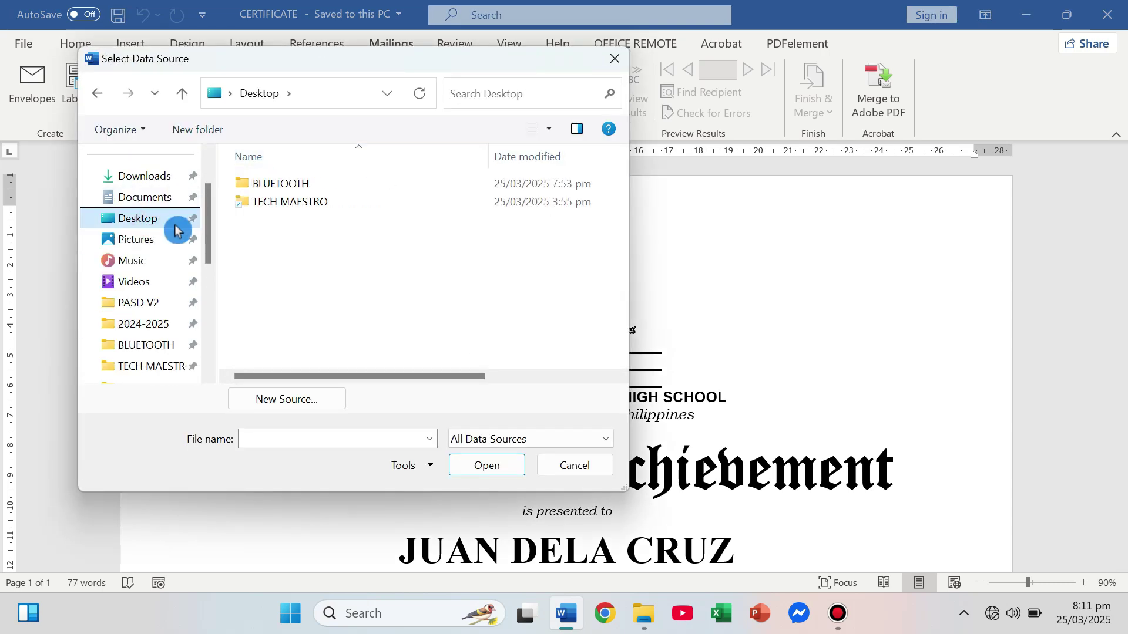
{"action": "double_click", "coordinate": [301, 202]}
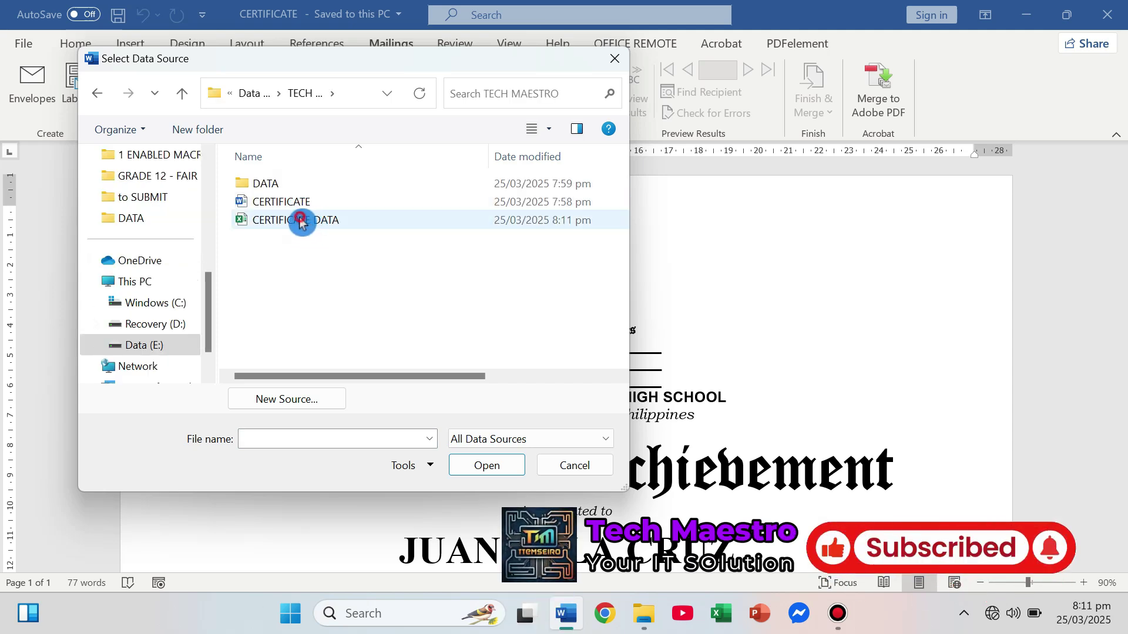
{"action": "double_click", "coordinate": [301, 221]}
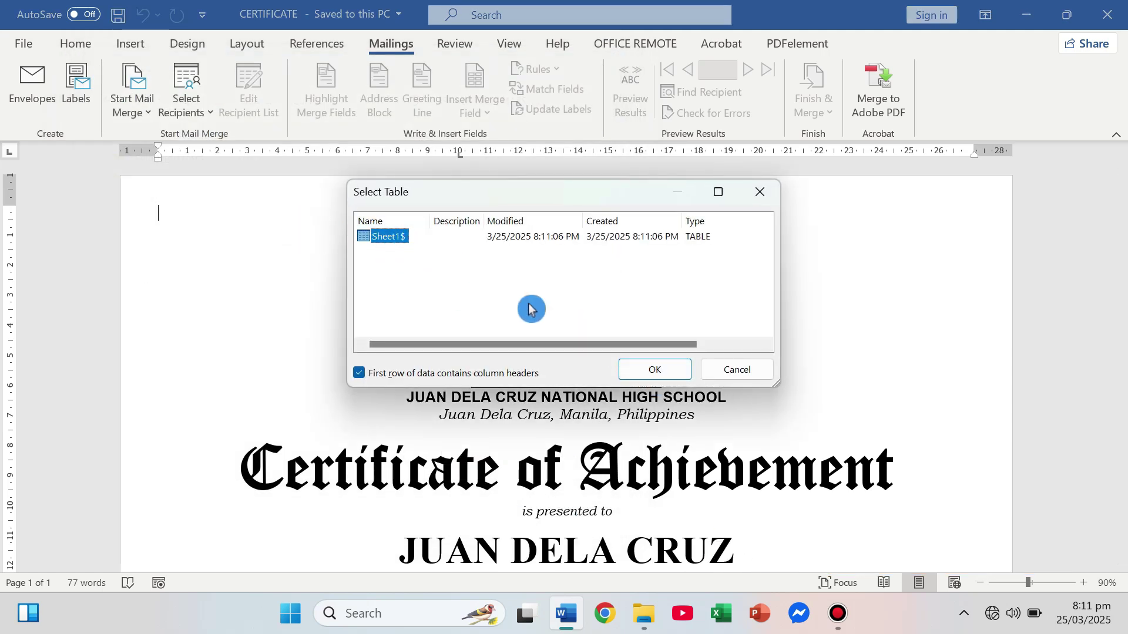
{"action": "left_click", "coordinate": [657, 373]}
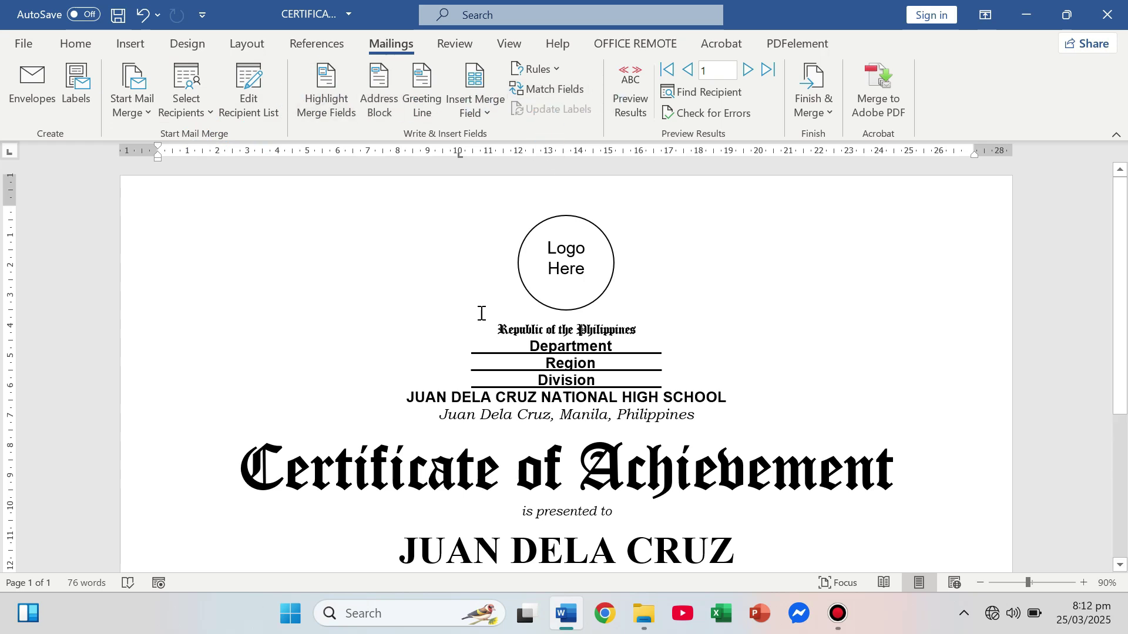
- Replace the sample name JUAN DELA CRUZ with the NAME field and 'his' with the GENDER field
{"action": "scroll", "coordinate": [481, 313], "scroll_direction": "down", "scroll_amount": 3}
{"action": "scroll", "coordinate": [446, 434], "scroll_direction": "down", "scroll_amount": 1}
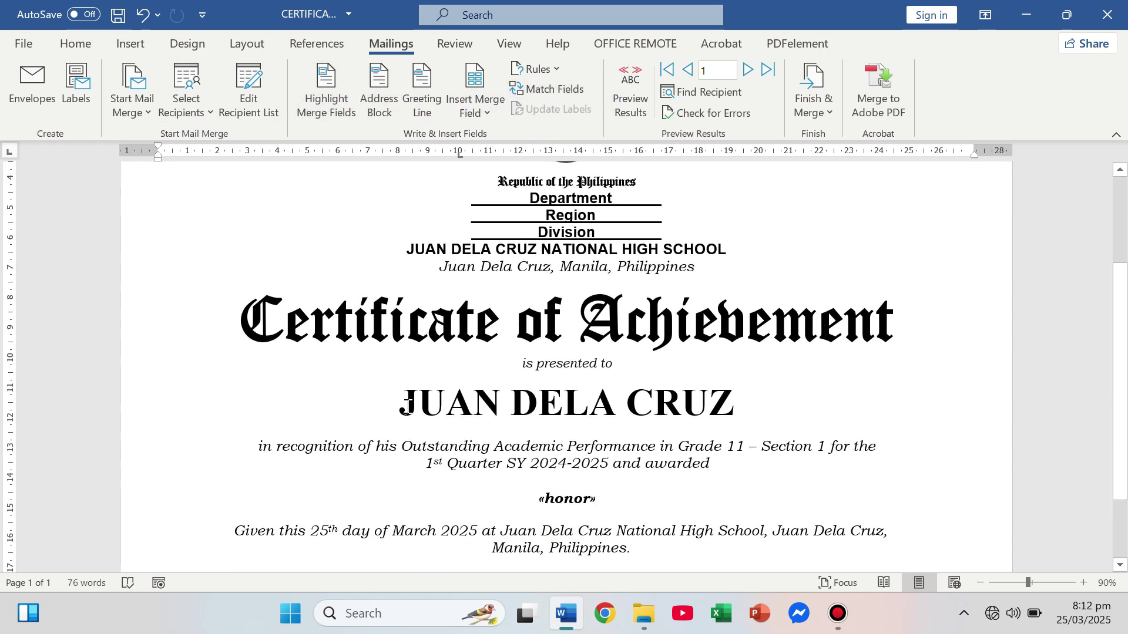
{"action": "left_click_drag", "start_coordinate": [397, 403], "coordinate": [728, 400]}
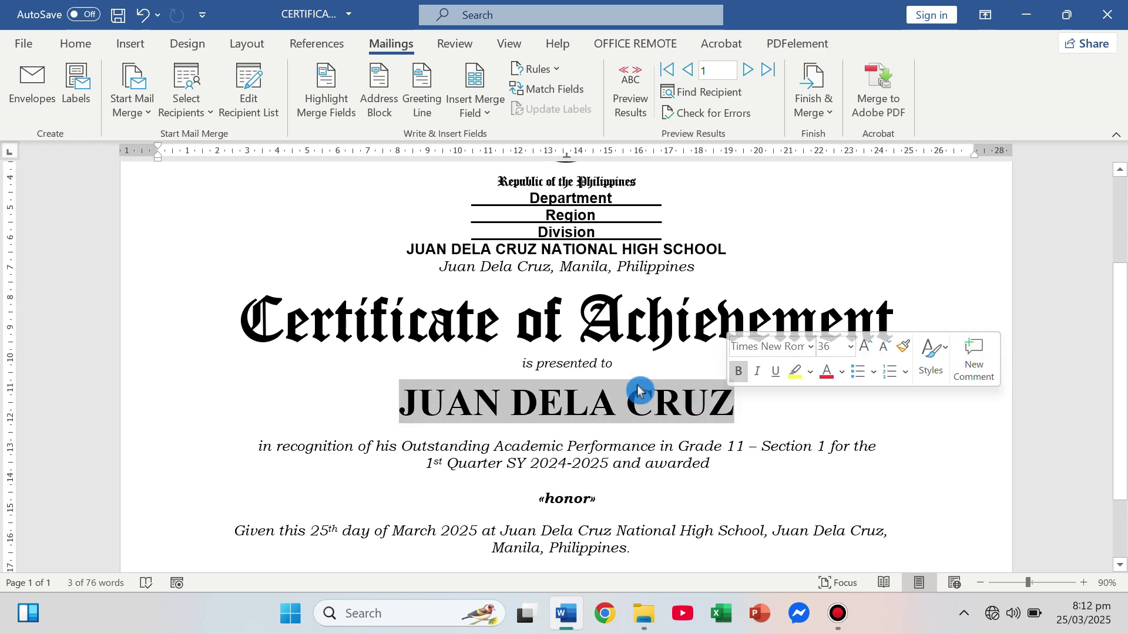
{"action": "left_click", "coordinate": [482, 116]}
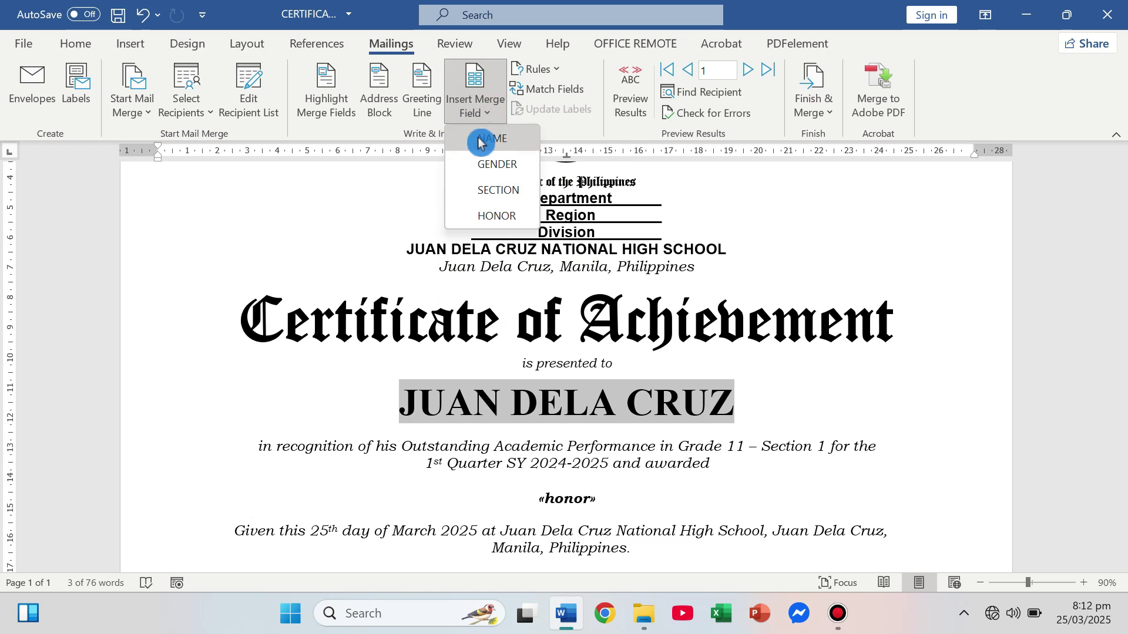
{"action": "left_click", "coordinate": [491, 140]}
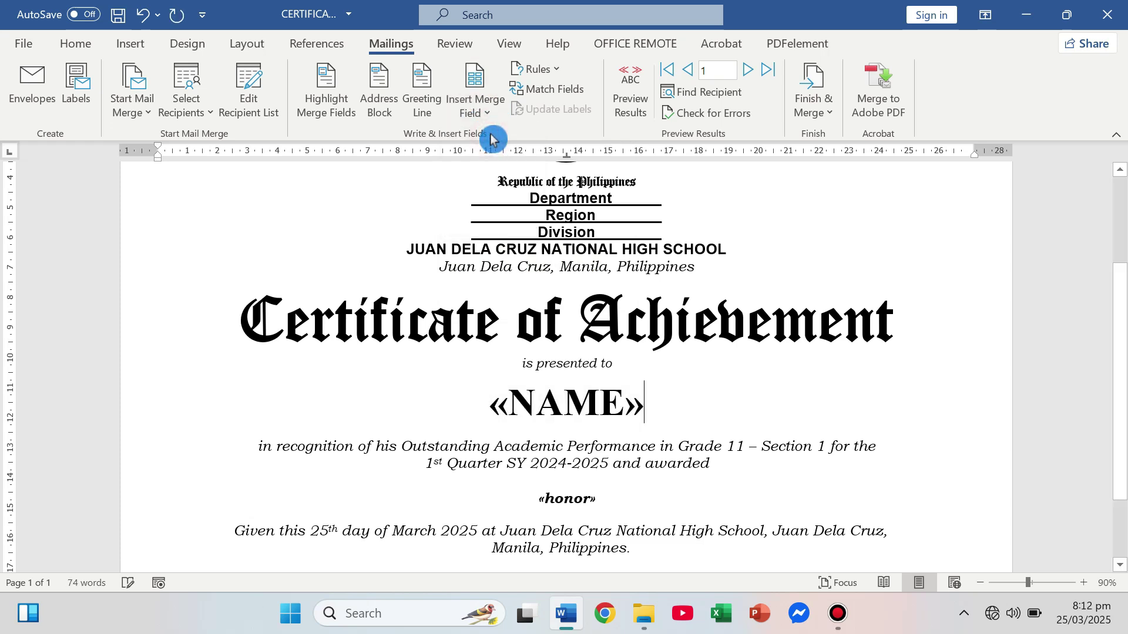
{"action": "scroll", "coordinate": [426, 347], "scroll_direction": "down", "scroll_amount": 3}
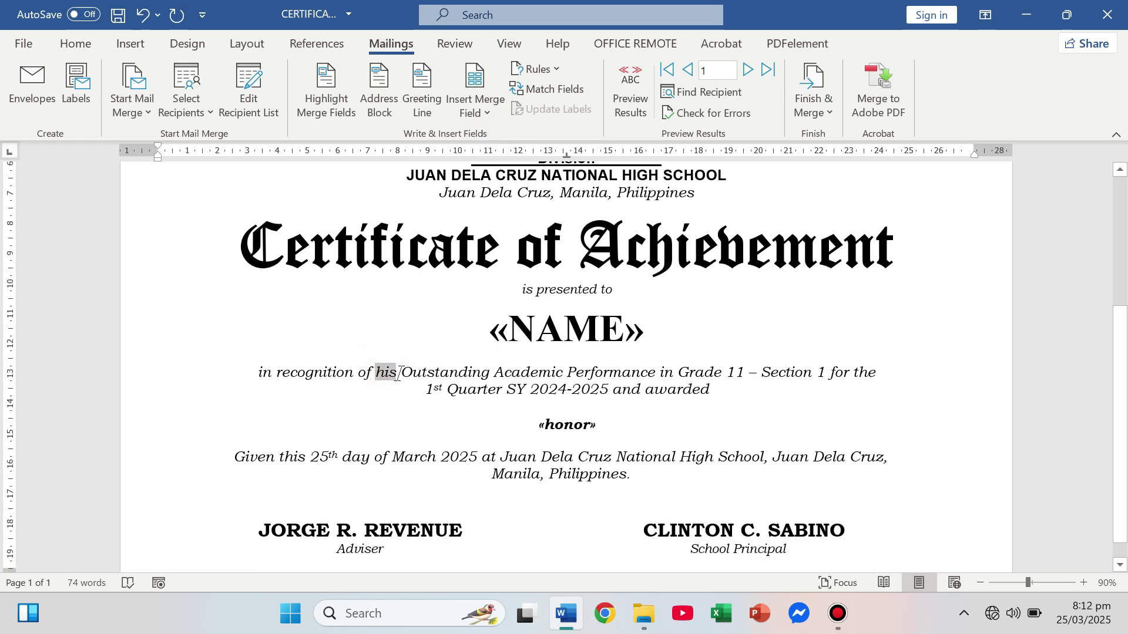
{"action": "left_click", "coordinate": [485, 111]}
{"action": "left_click", "coordinate": [503, 161]}
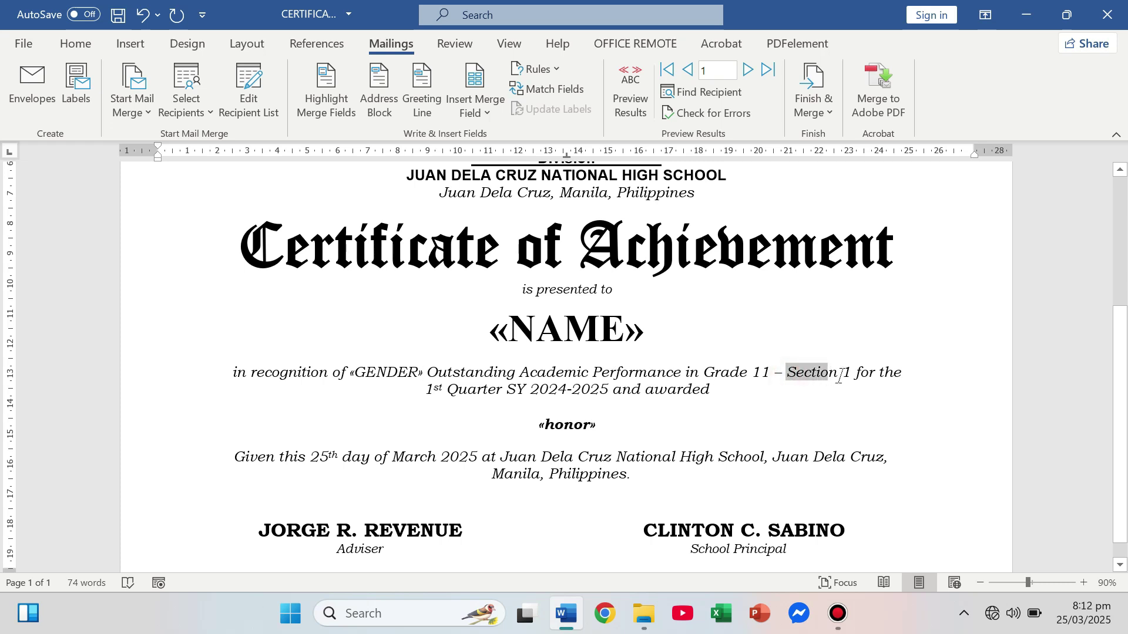
- Replace 'Section 1' with the SECTION field and the honor placeholder with HONOR, restoring the spacing
{"action": "left_click_drag", "start_coordinate": [850, 376], "coordinate": [850, 377]}
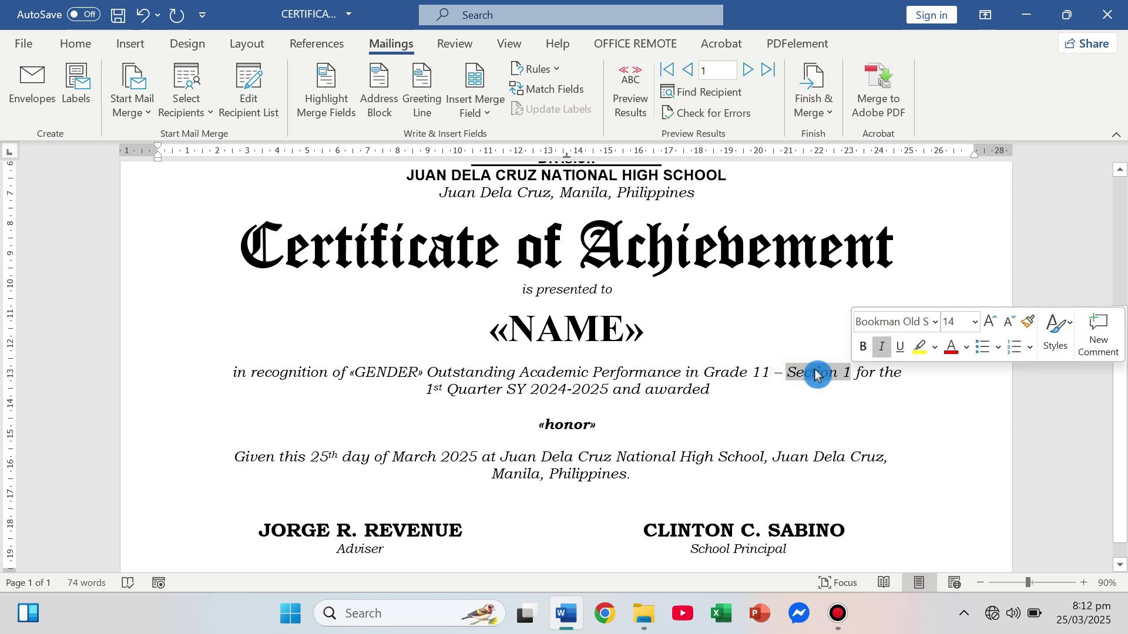
{"action": "left_click", "coordinate": [487, 111]}
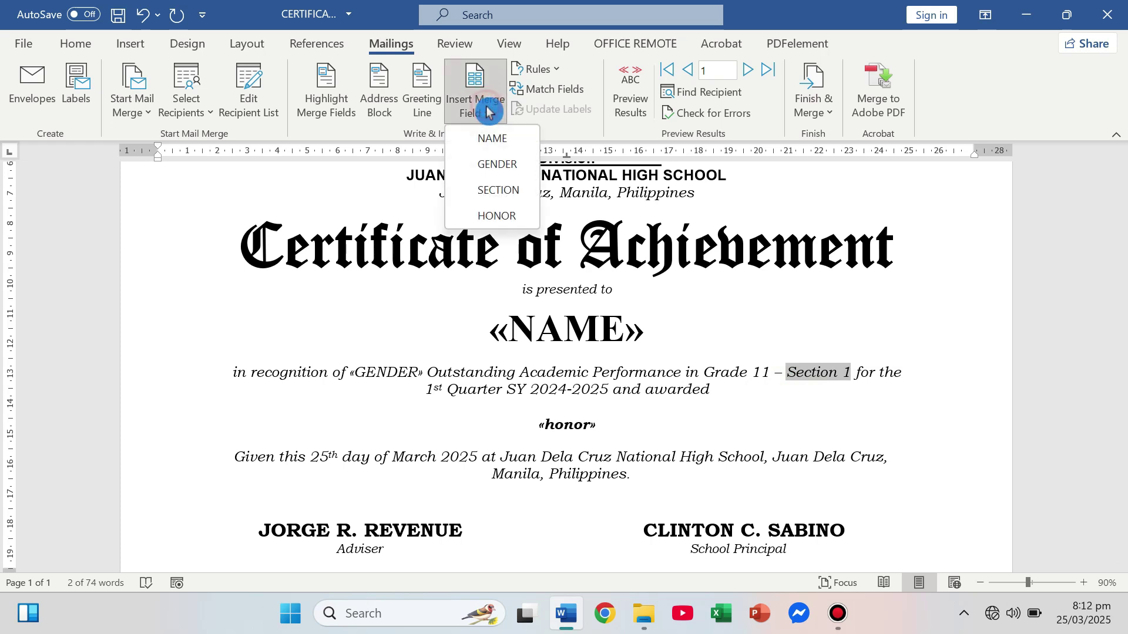
{"action": "left_click", "coordinate": [501, 191]}
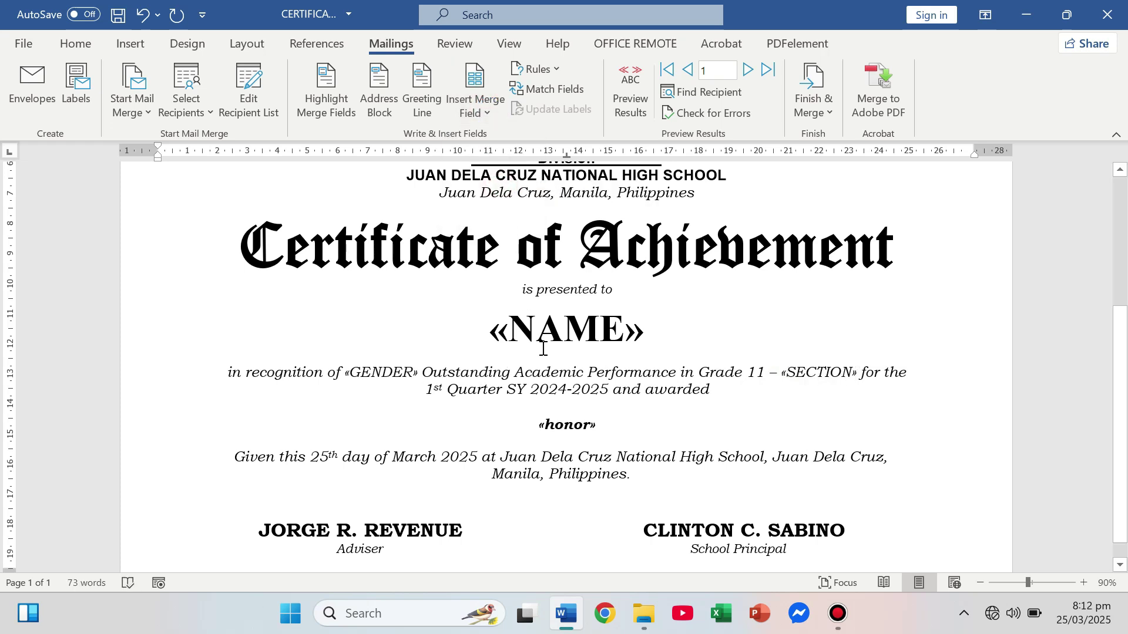
{"action": "left_click_drag", "start_coordinate": [598, 427], "coordinate": [560, 427]}
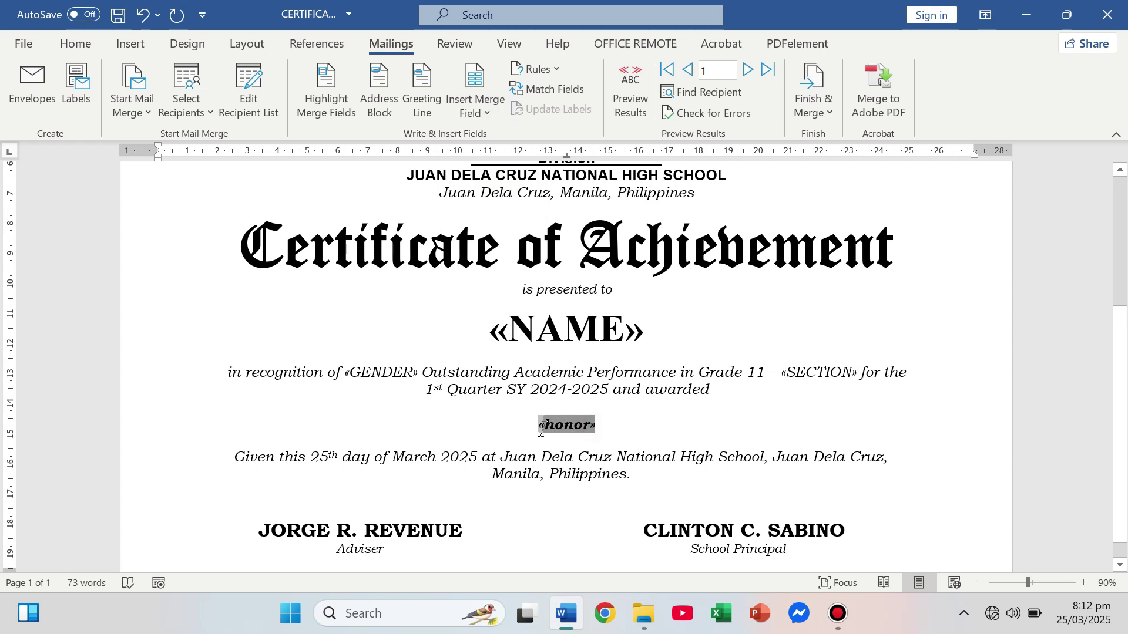
{"action": "left_click", "coordinate": [481, 113]}
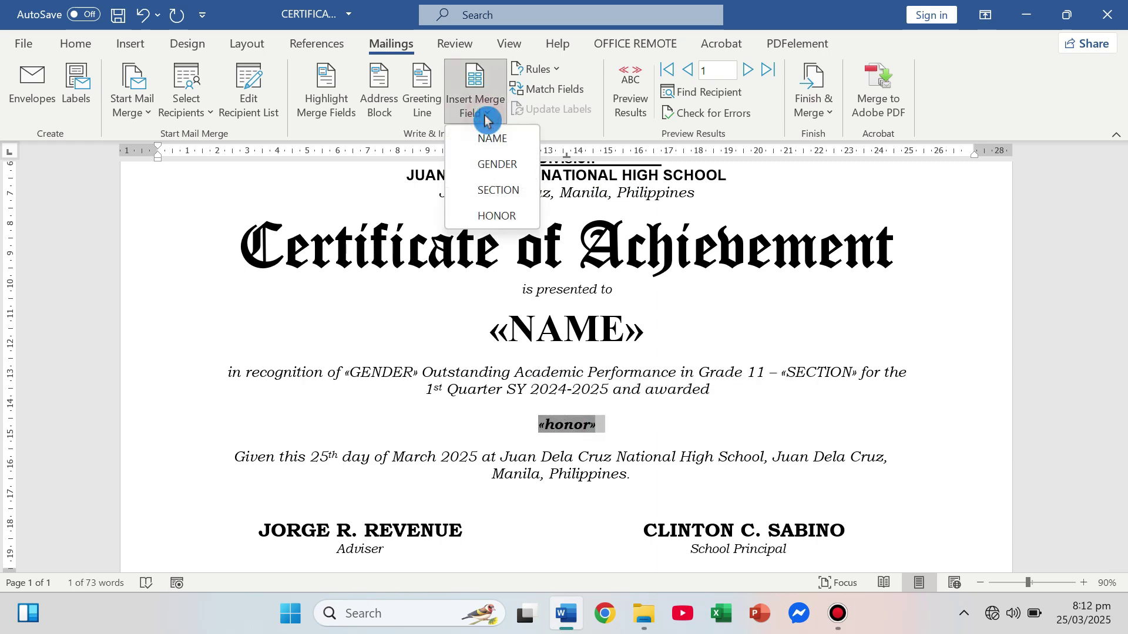
{"action": "left_click", "coordinate": [497, 219]}
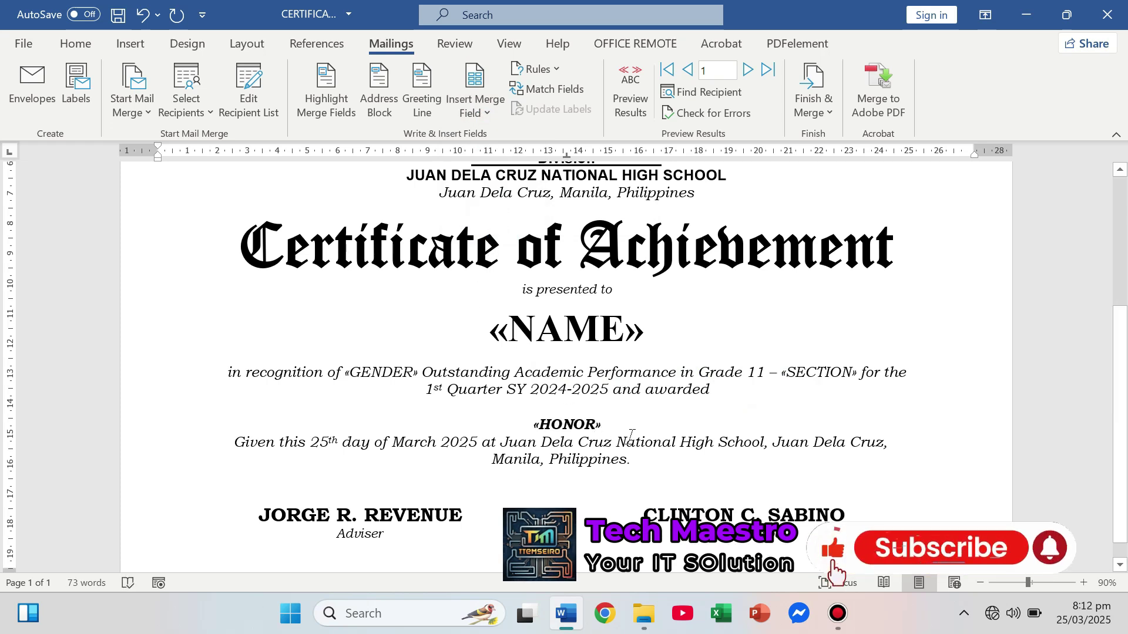
{"action": "key", "text": "Return"}
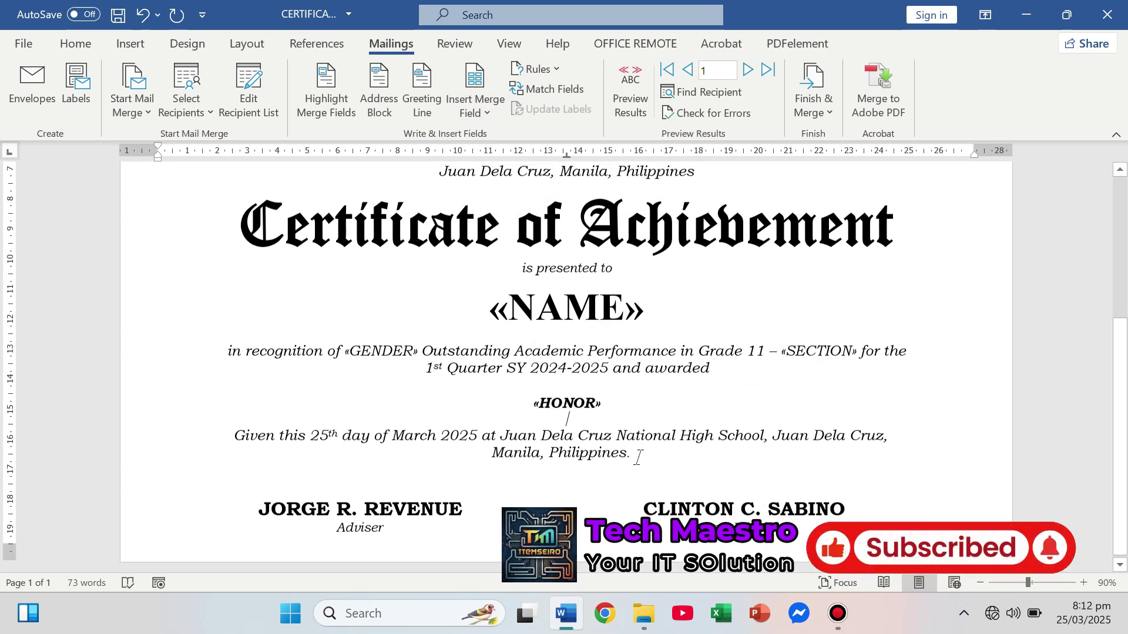
- Preview the certificate filled with real student data
{"action": "scroll", "coordinate": [637, 456], "scroll_direction": "down", "scroll_amount": 1}
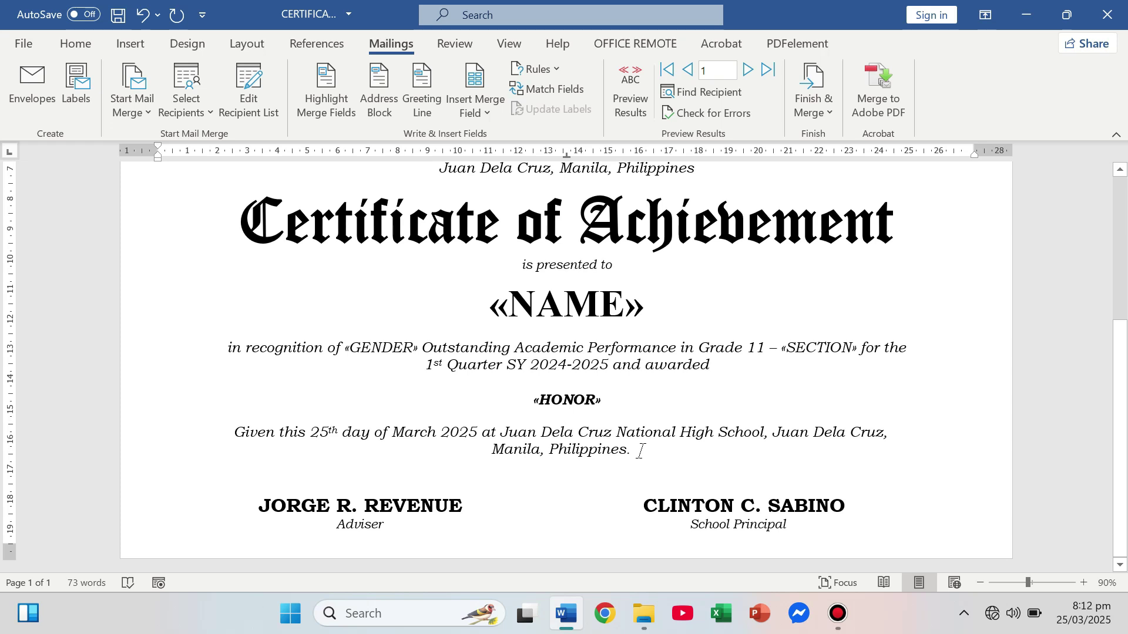
{"action": "scroll", "coordinate": [641, 451], "scroll_direction": "up", "scroll_amount": 5}
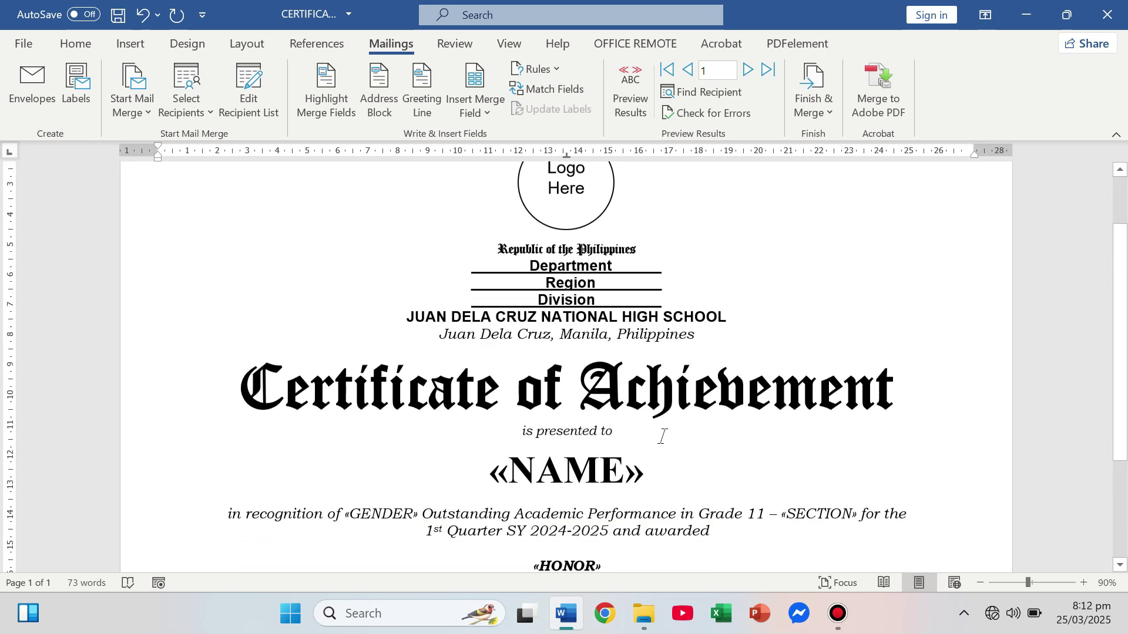
{"action": "scroll", "coordinate": [658, 440], "scroll_direction": "down", "scroll_amount": 5}
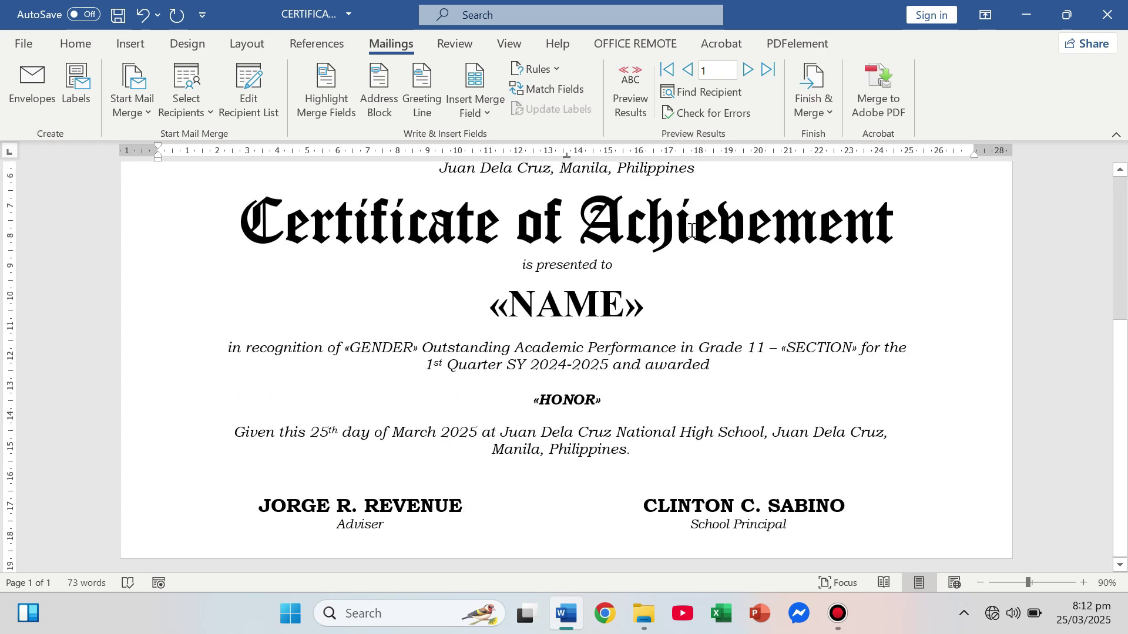
{"action": "scroll", "coordinate": [676, 235], "scroll_direction": "up", "scroll_amount": 1}
{"action": "left_click", "coordinate": [624, 104]}
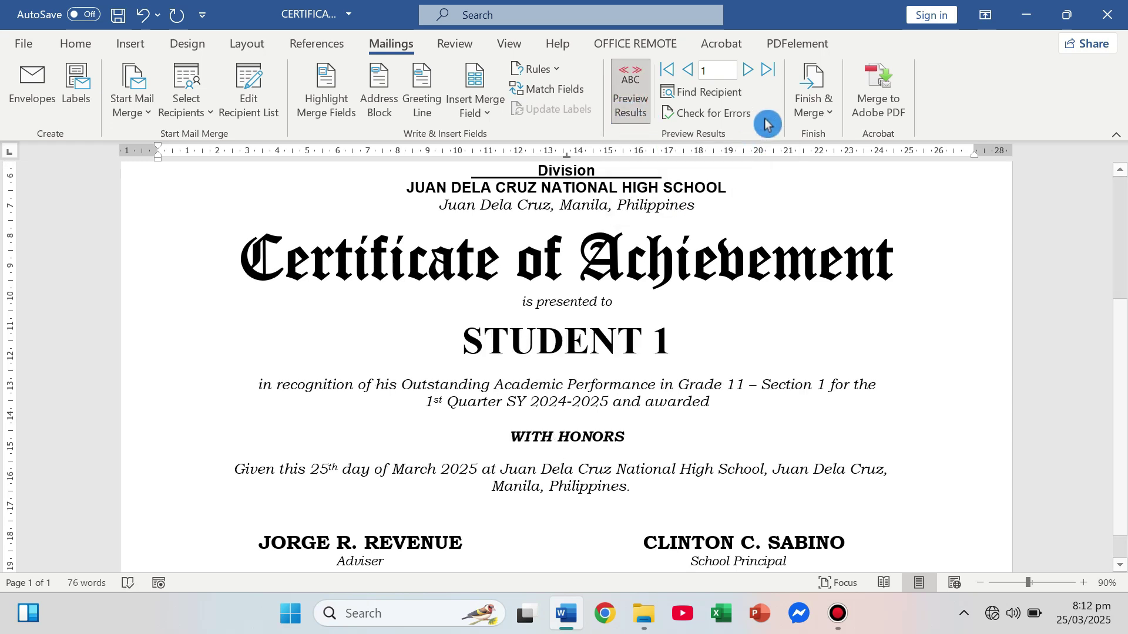
- Turn on the merge preview and step forward through the students' certificates
{"action": "left_click", "coordinate": [767, 71]}
{"action": "left_click", "coordinate": [746, 71]}
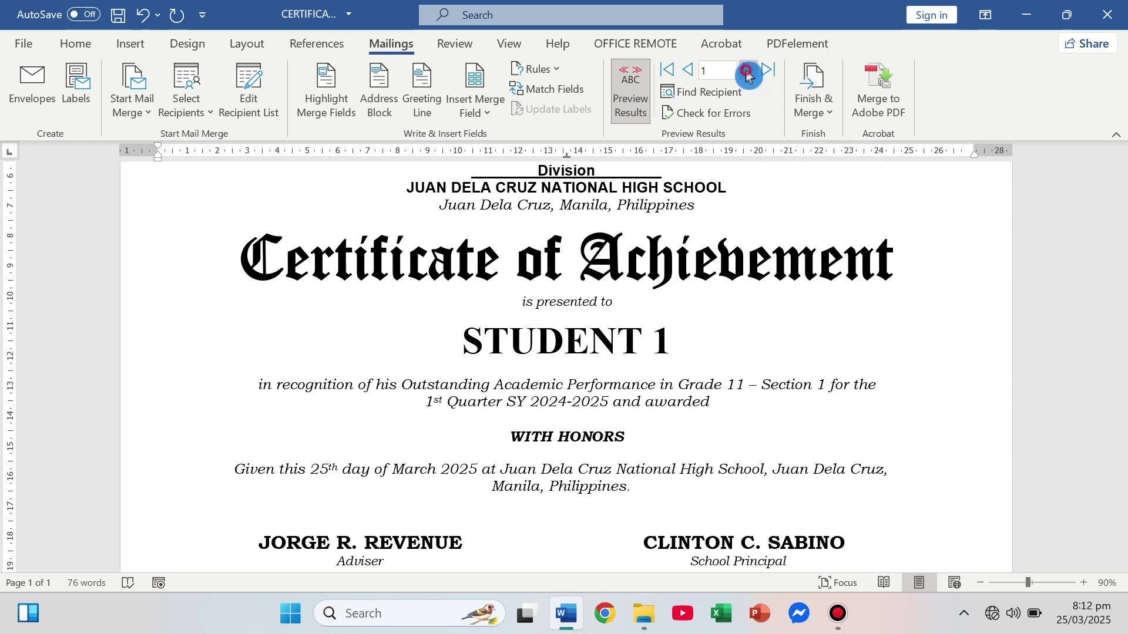
{"action": "left_click", "coordinate": [747, 72]}
{"action": "left_click", "coordinate": [746, 71]}
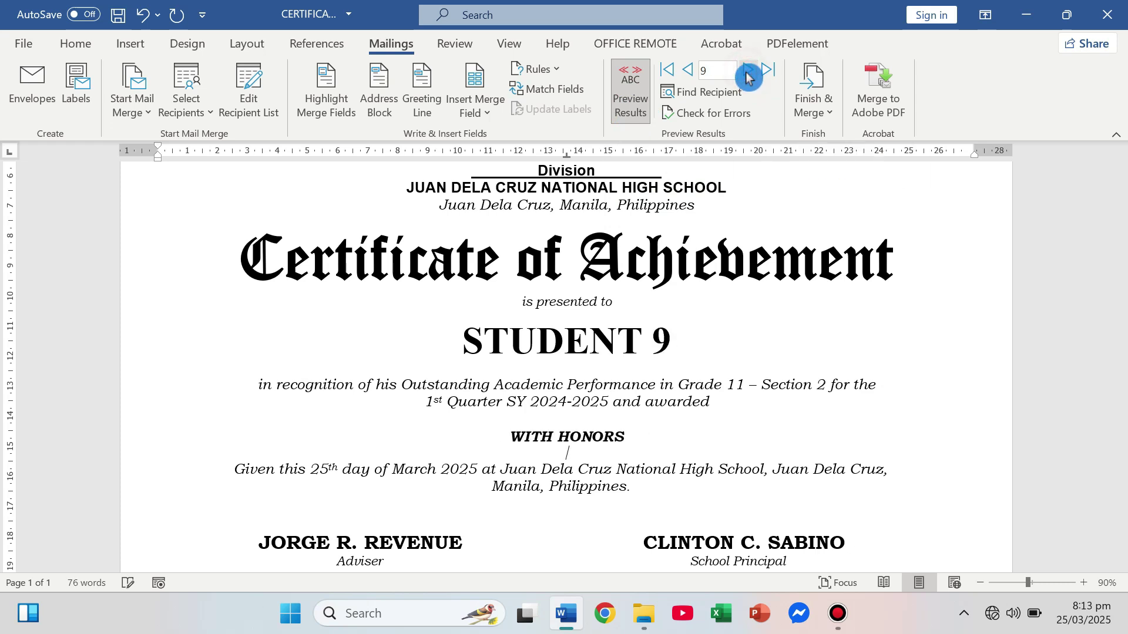
{"action": "left_click", "coordinate": [746, 72]}
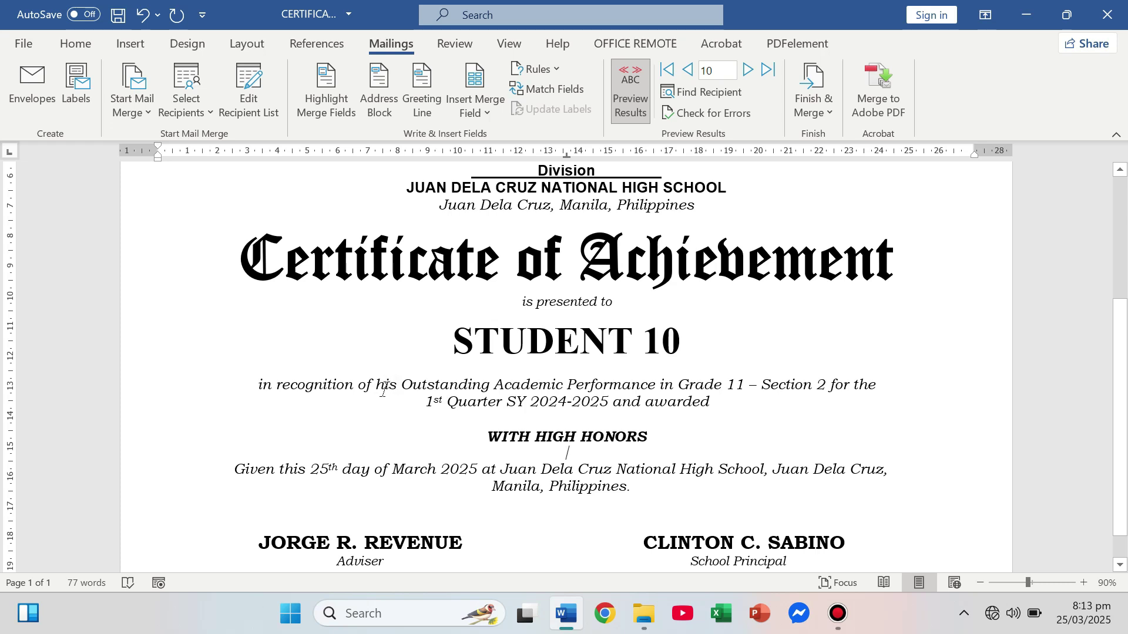
{"action": "left_click", "coordinate": [756, 77]}
{"action": "left_click", "coordinate": [751, 75]}
{"action": "left_click", "coordinate": [752, 75]}
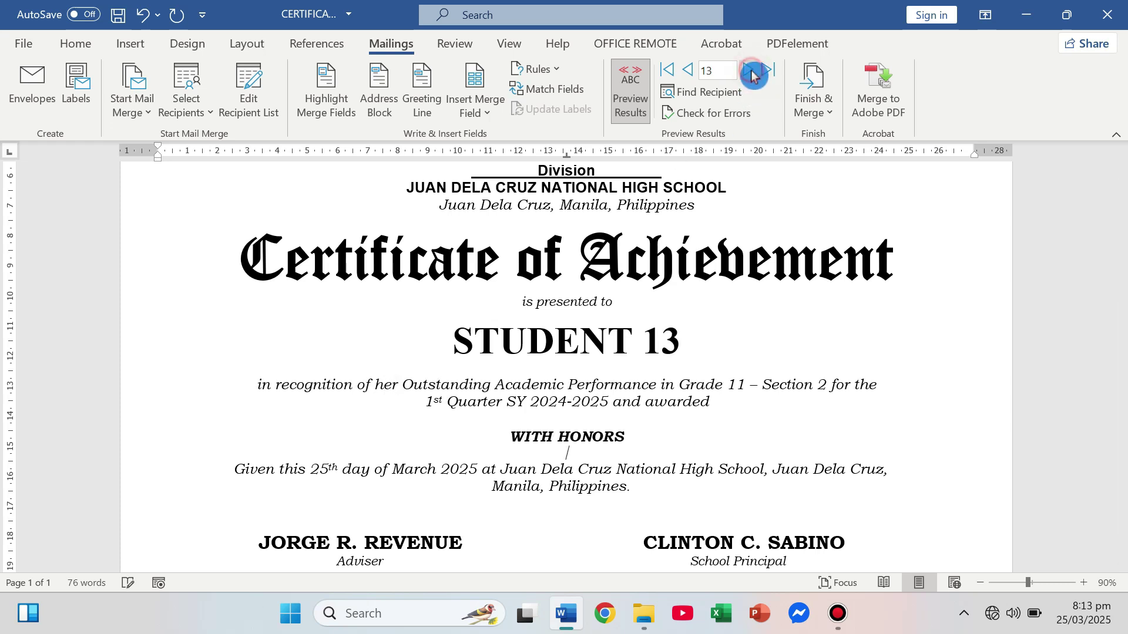
{"action": "left_click", "coordinate": [751, 74]}
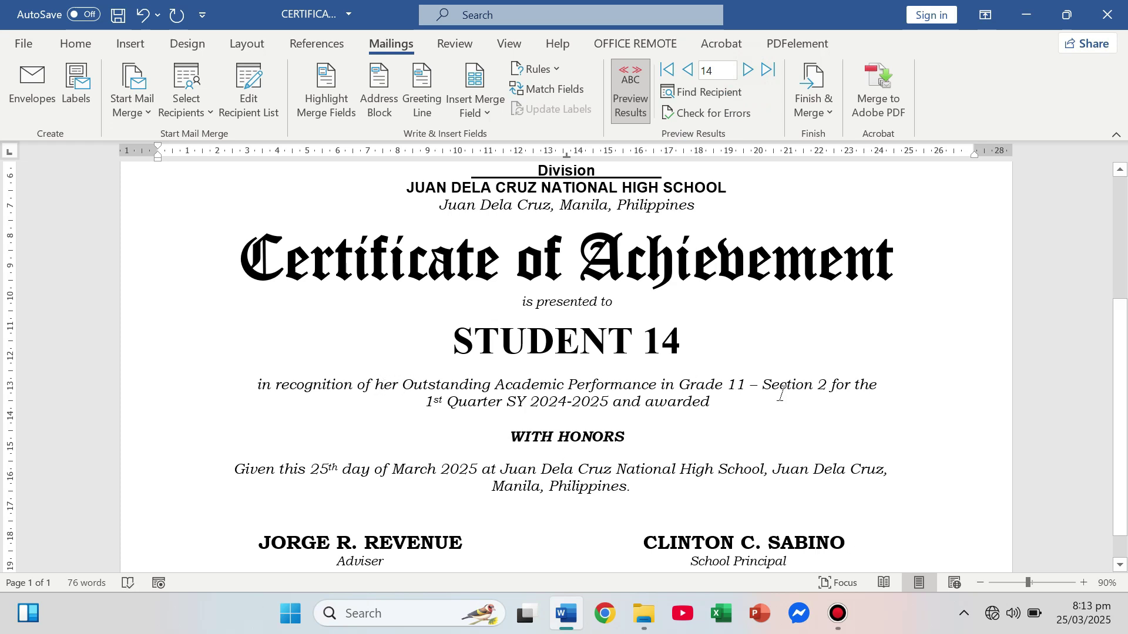
{"action": "left_click", "coordinate": [748, 78]}
{"action": "left_click", "coordinate": [749, 78]}
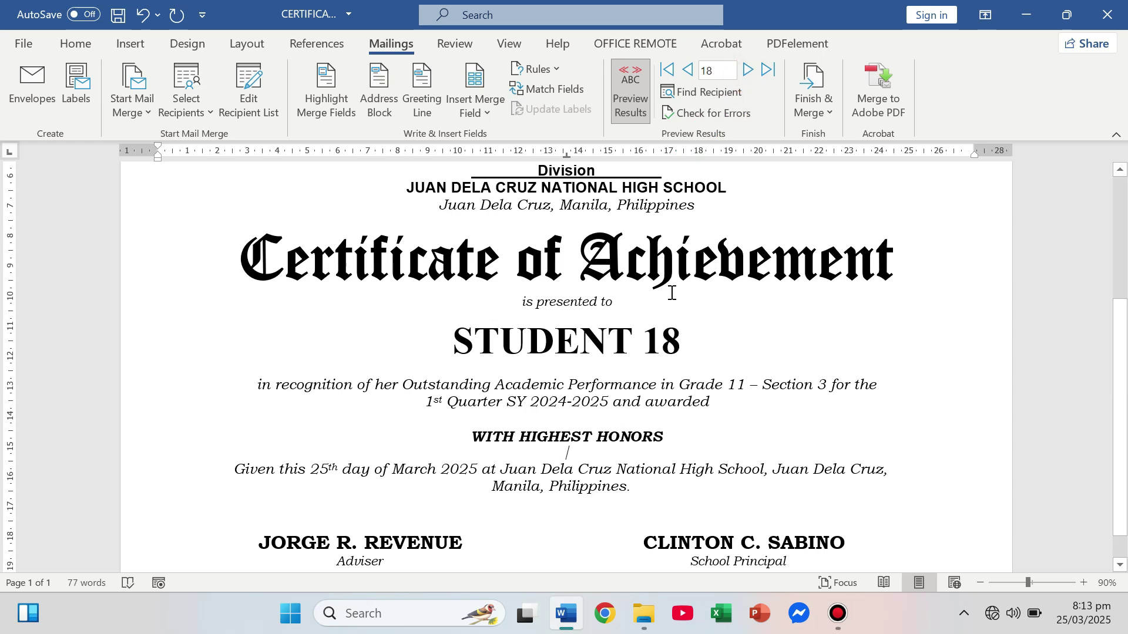
{"action": "left_click", "coordinate": [751, 77]}
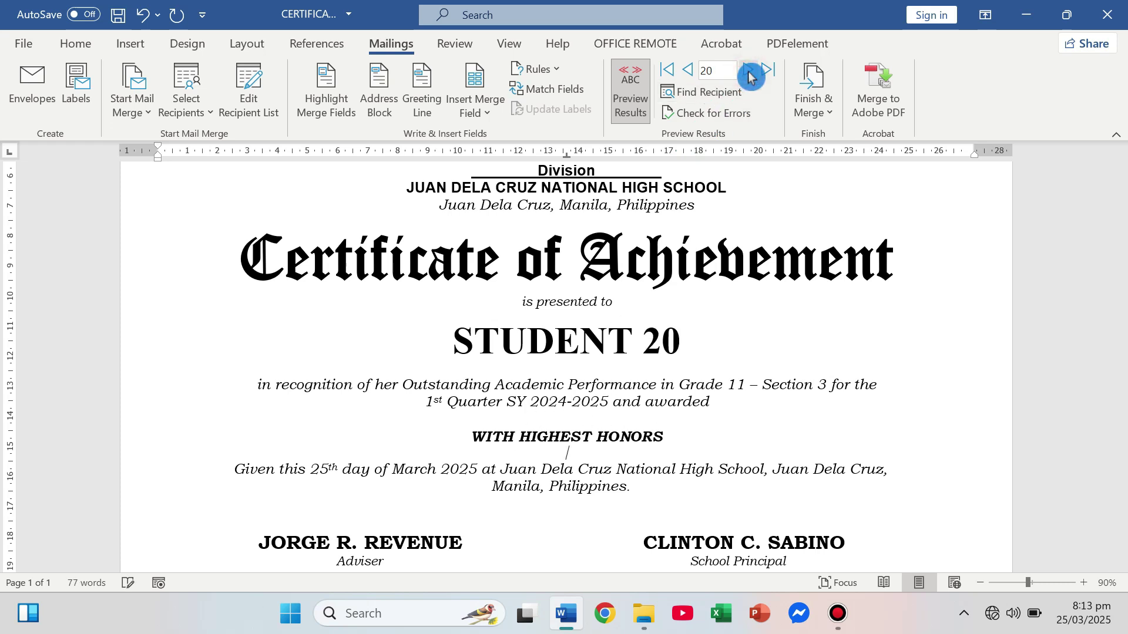
- Step back through the records to stop on Student 12's certificate
{"action": "left_click", "coordinate": [700, 76]}
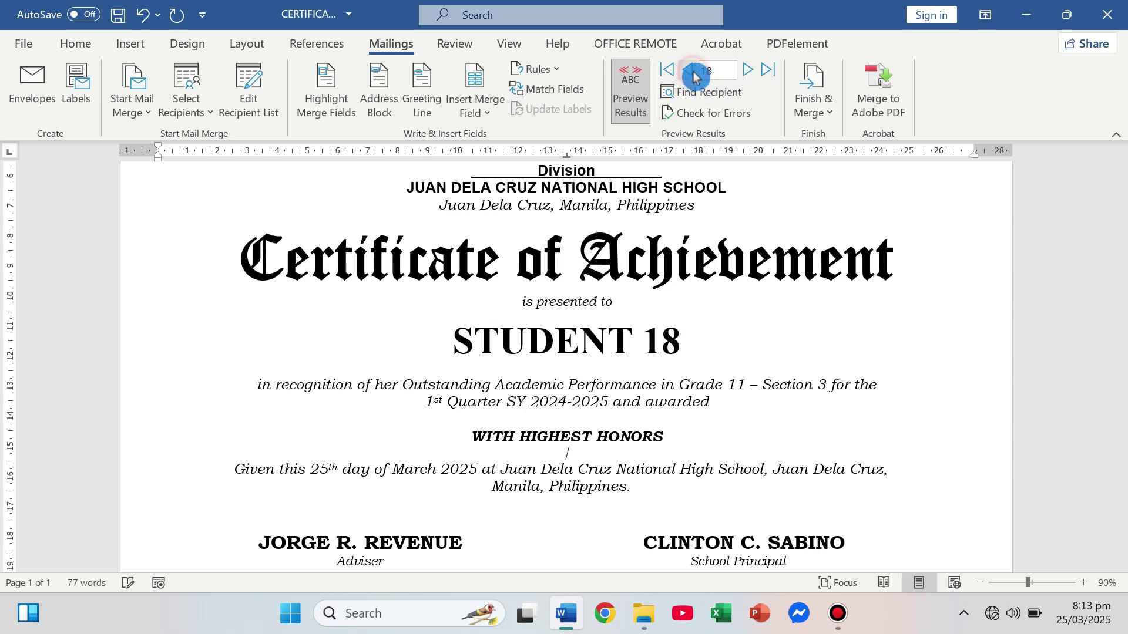
{"action": "left_click", "coordinate": [693, 76]}
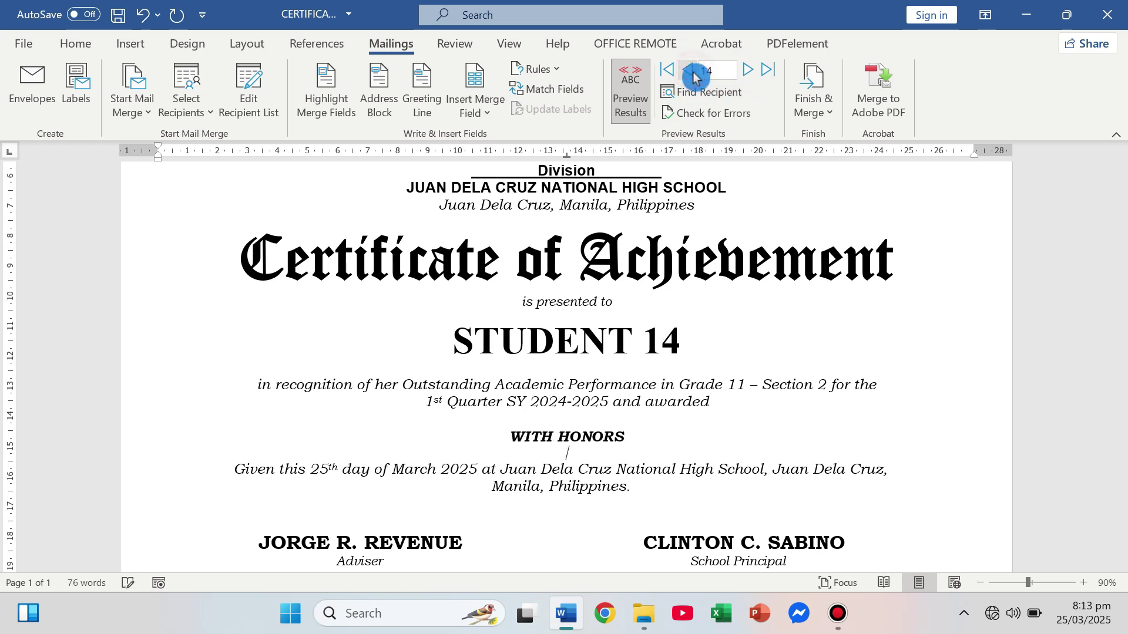
{"action": "left_click", "coordinate": [694, 75]}
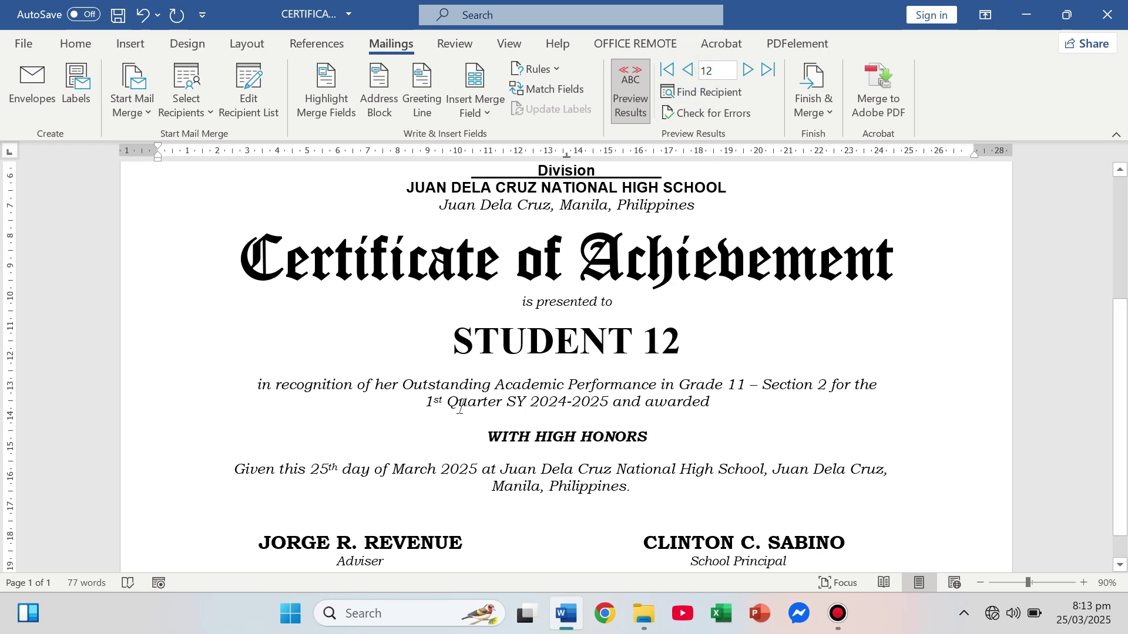
{"action": "left_click", "coordinate": [811, 110]}
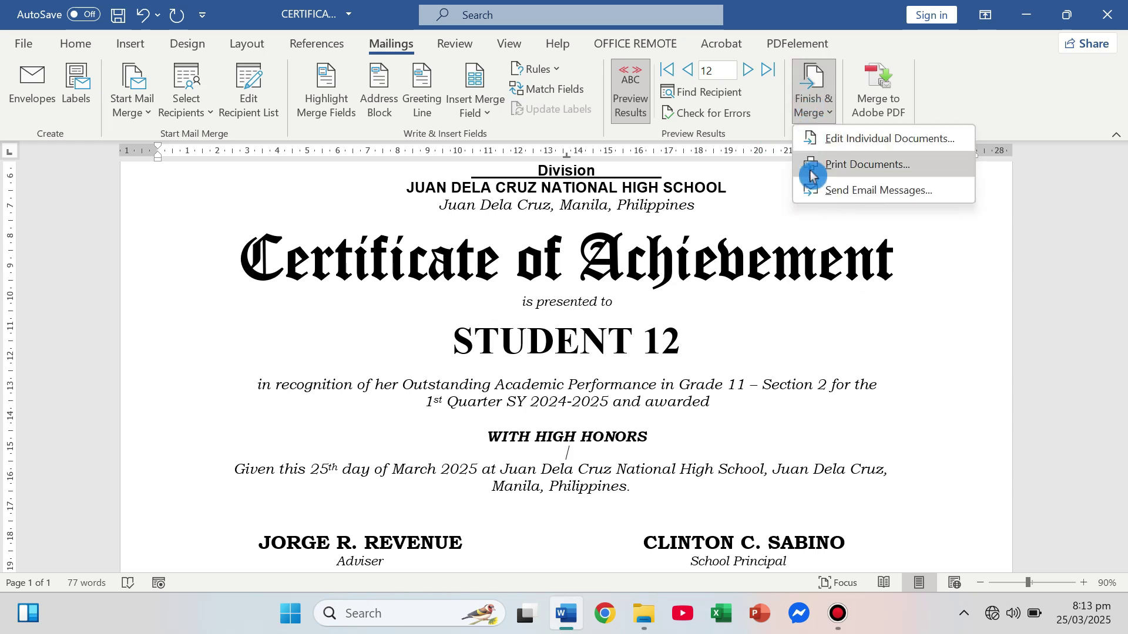
- Merge all records into a new editable Letters1 document
{"action": "left_click", "coordinate": [862, 138]}
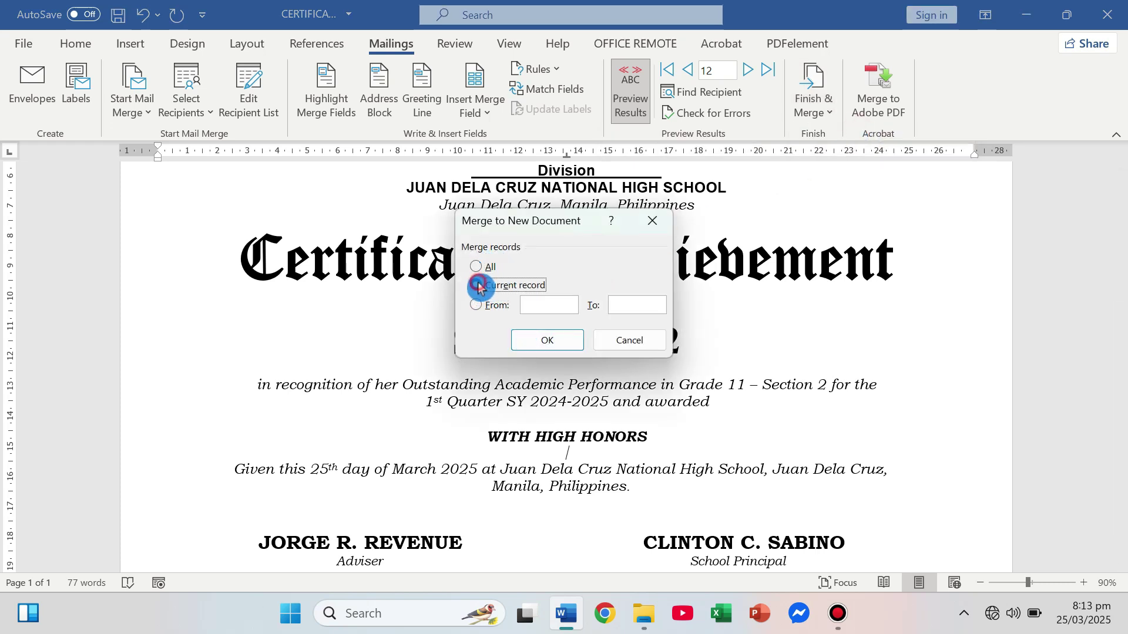
{"action": "left_click", "coordinate": [491, 310]}
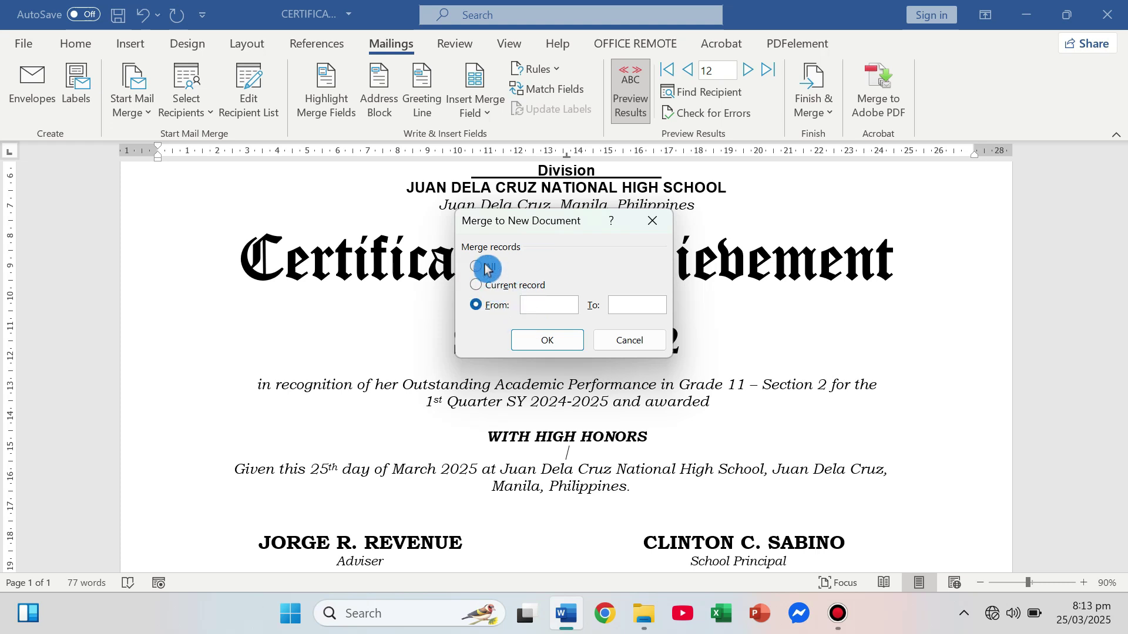
{"action": "left_click", "coordinate": [566, 343]}
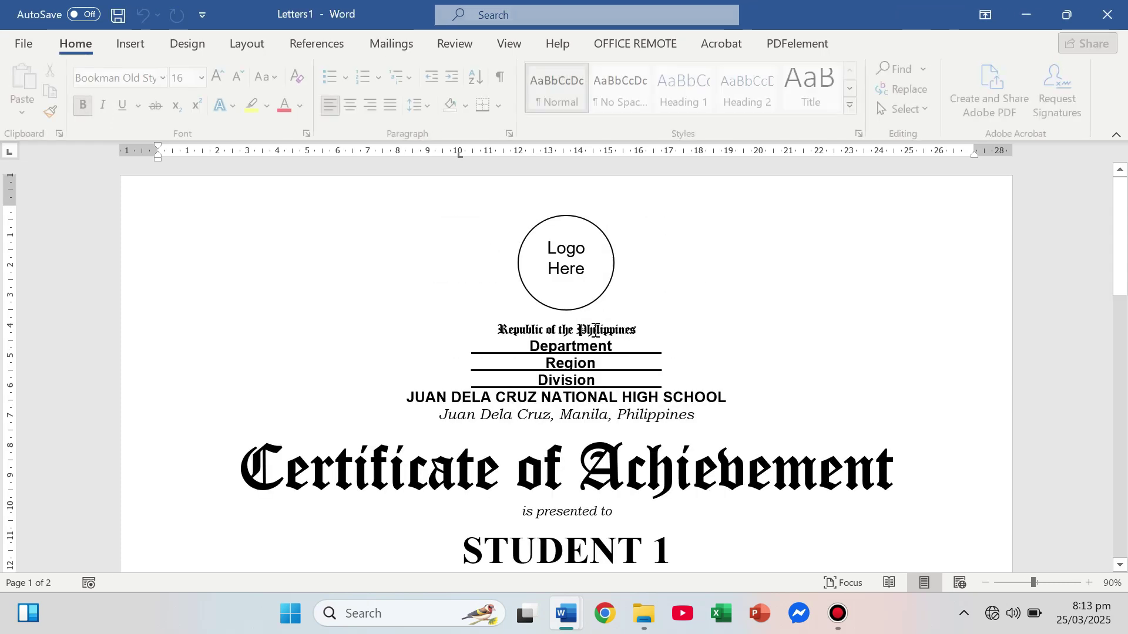
- Scroll through Letters1 to review the certificates down to STUDENT 20
{"action": "scroll", "coordinate": [646, 342], "scroll_direction": "down", "scroll_amount": 15}
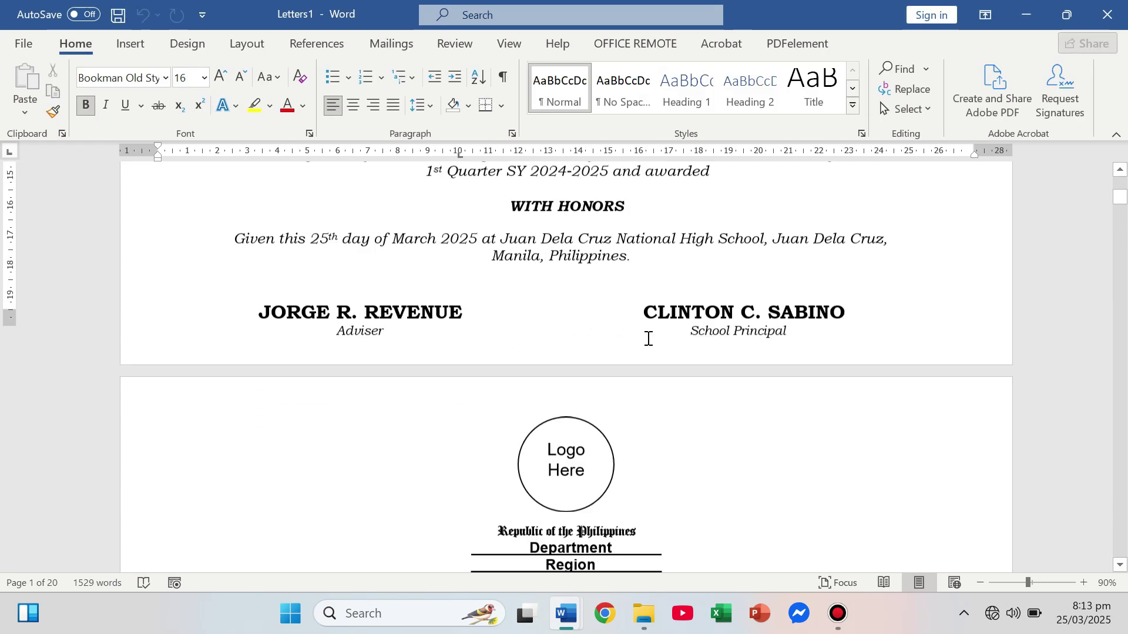
{"action": "scroll", "coordinate": [645, 342], "scroll_direction": "down", "scroll_amount": 15}
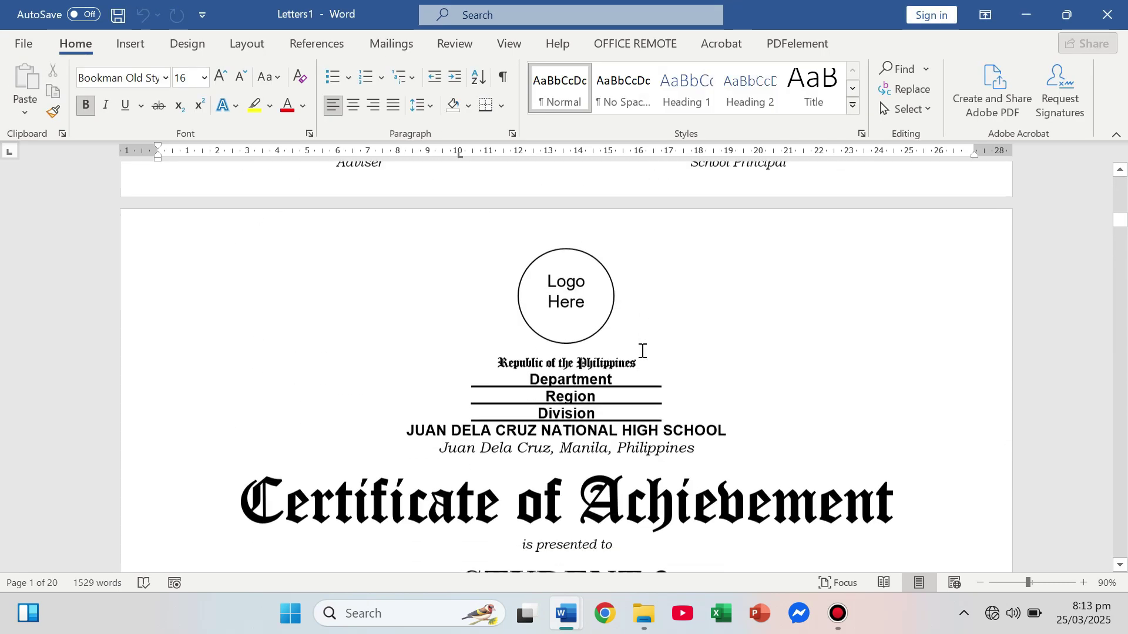
{"action": "scroll", "coordinate": [632, 379], "scroll_direction": "down", "scroll_amount": 6}
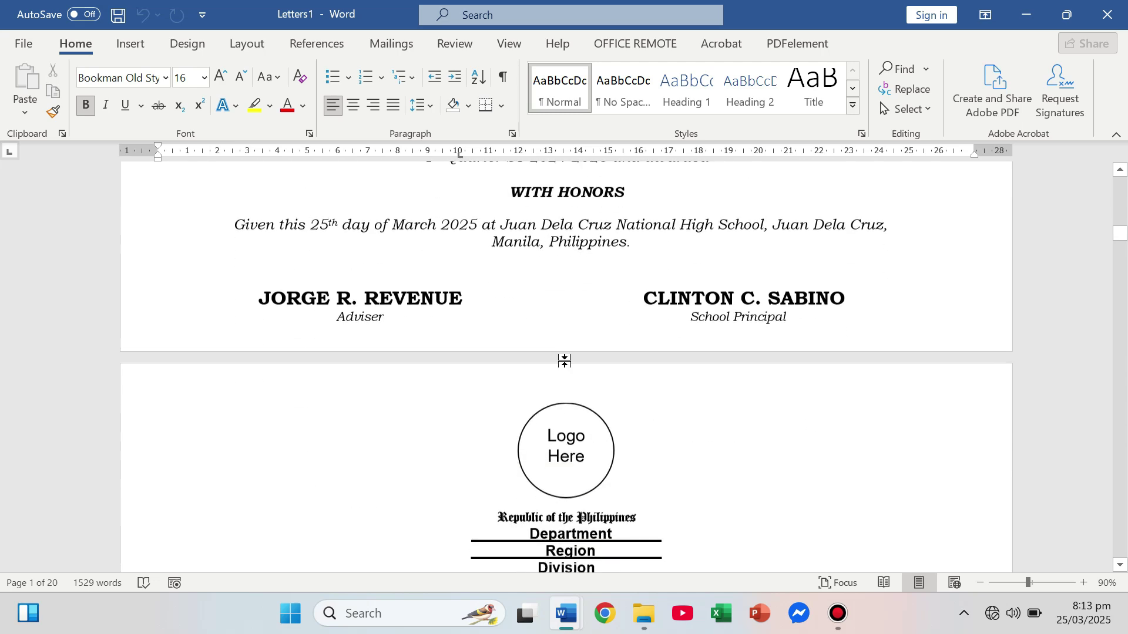
{"action": "left_click_drag", "start_coordinate": [1117, 237], "coordinate": [1122, 535]}
{"action": "scroll", "coordinate": [764, 308], "scroll_direction": "down", "scroll_amount": 5}
{"action": "scroll", "coordinate": [838, 307], "scroll_direction": "up", "scroll_amount": 3}
{"action": "scroll", "coordinate": [838, 294], "scroll_direction": "up", "scroll_amount": 5}
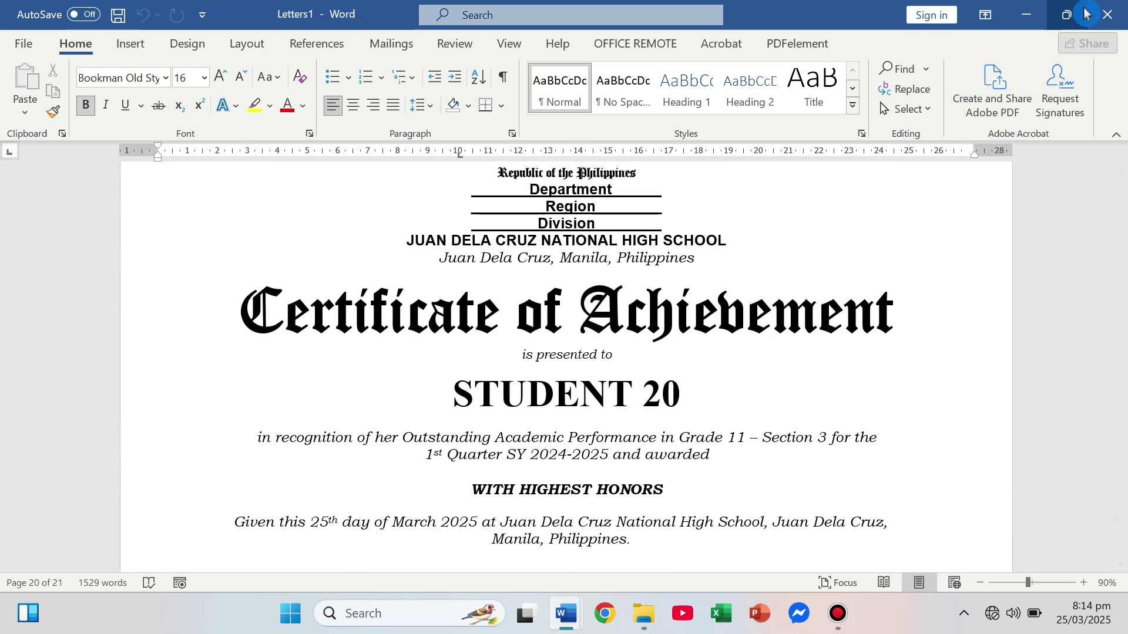
- Close Letters1 without saving and print all merged certificates on the EPSON L3210
{"action": "left_click", "coordinate": [1102, 18]}
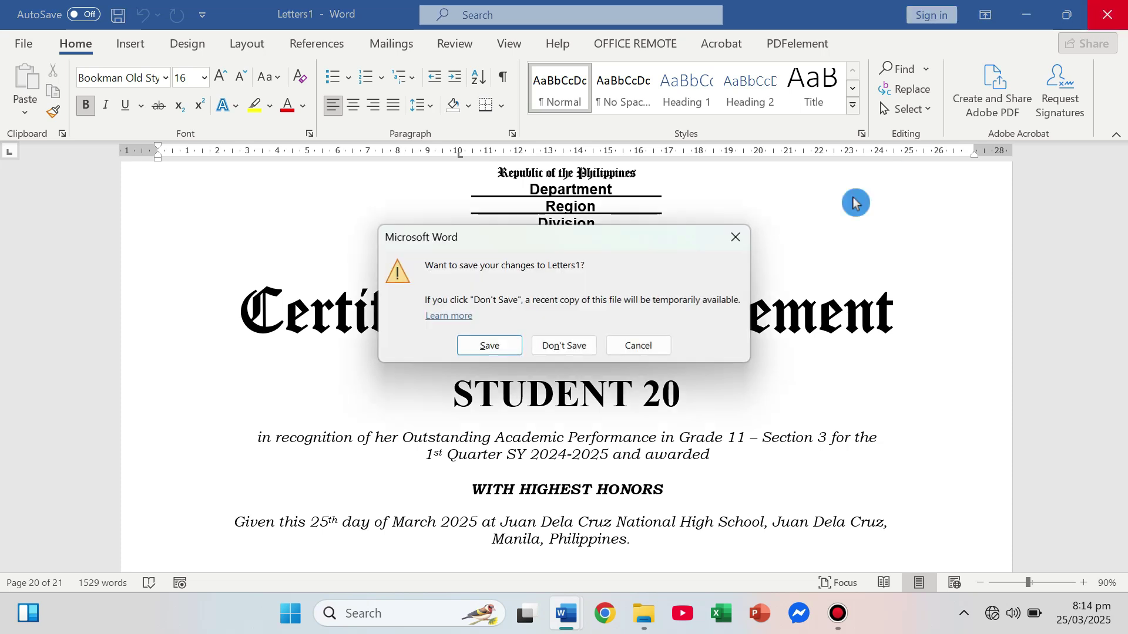
{"action": "left_click", "coordinate": [563, 346]}
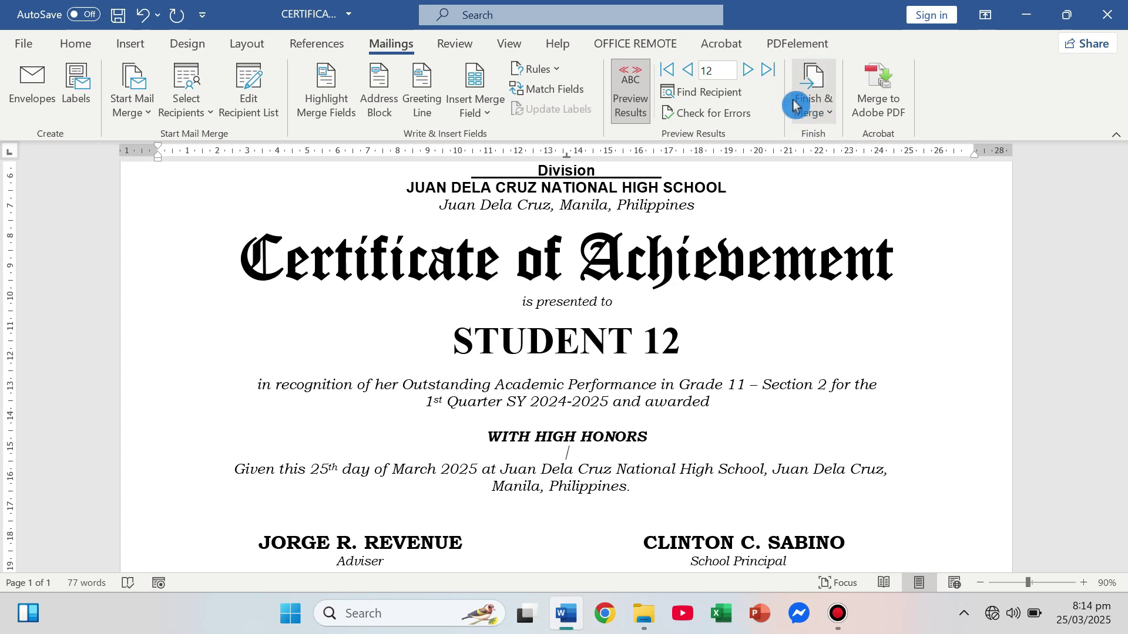
{"action": "left_click", "coordinate": [812, 108]}
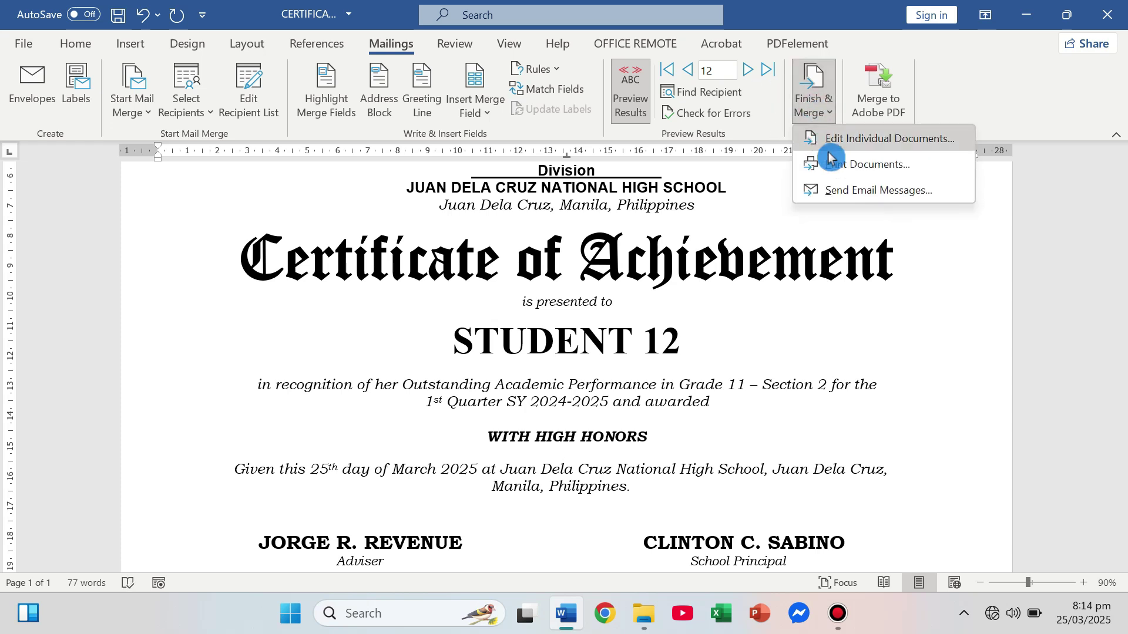
{"action": "left_click", "coordinate": [855, 175]}
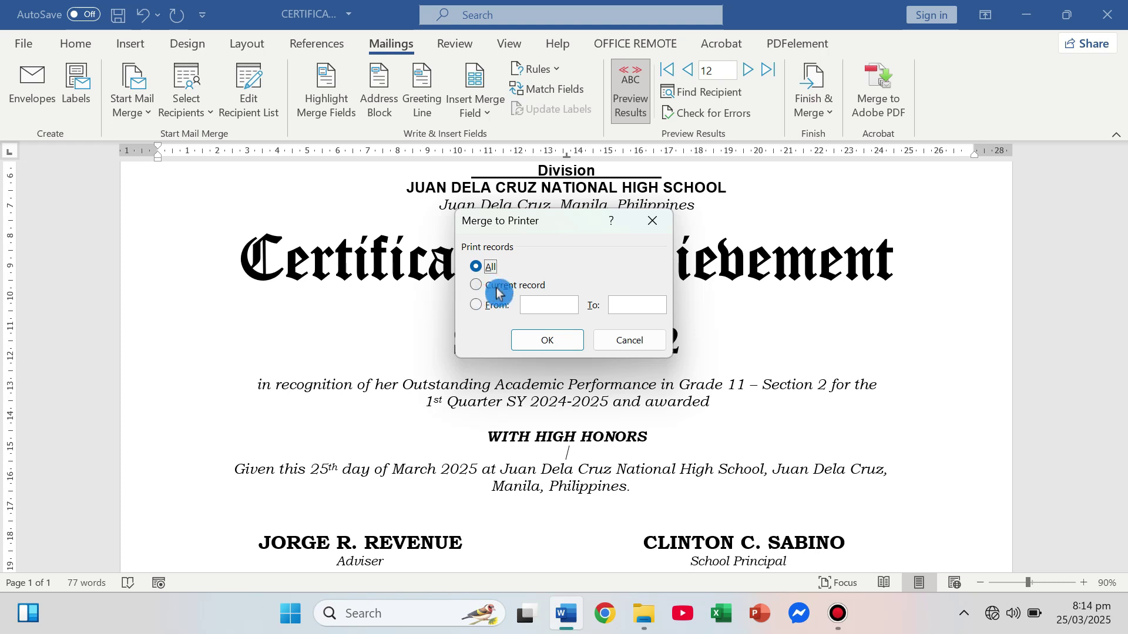
{"action": "left_click", "coordinate": [547, 340]}
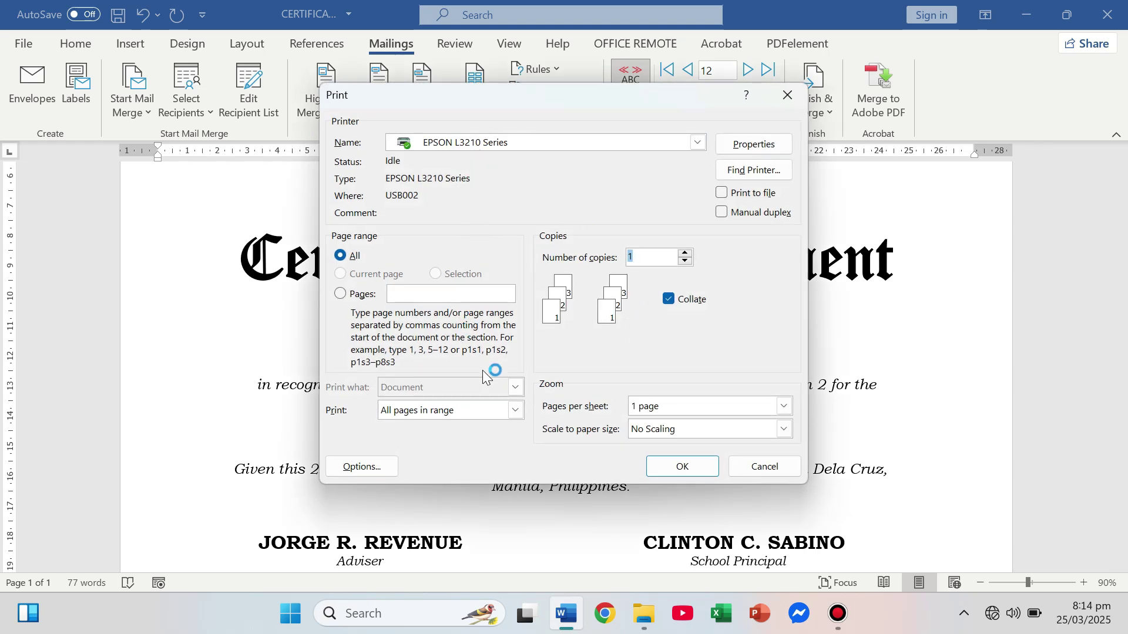
{"action": "left_click", "coordinate": [683, 468]}
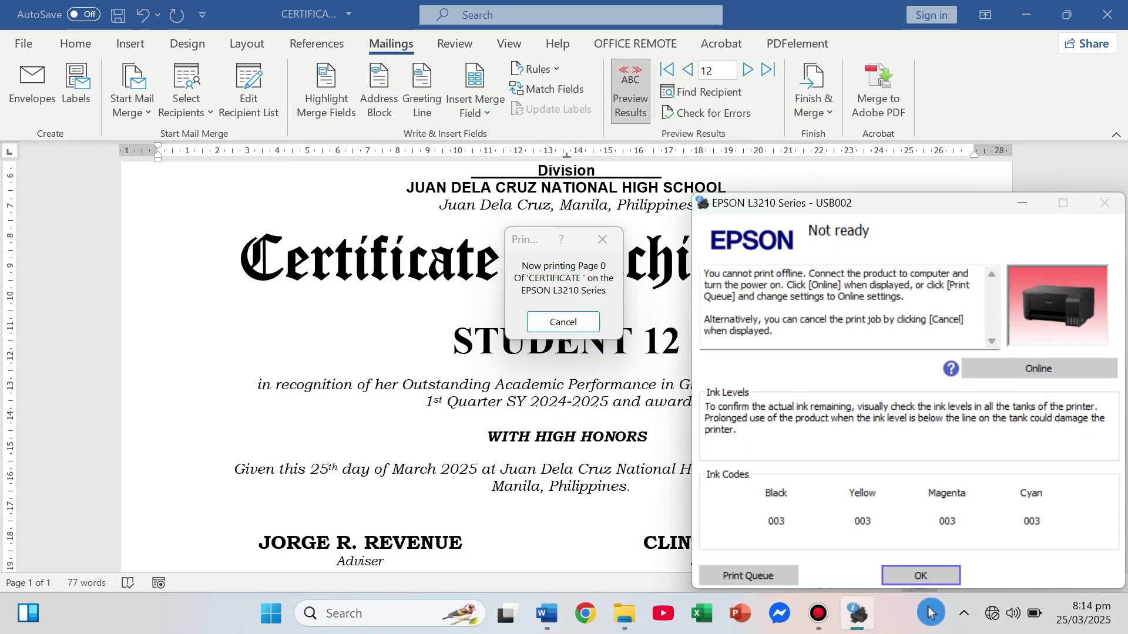
{"action": "left_click", "coordinate": [927, 574]}
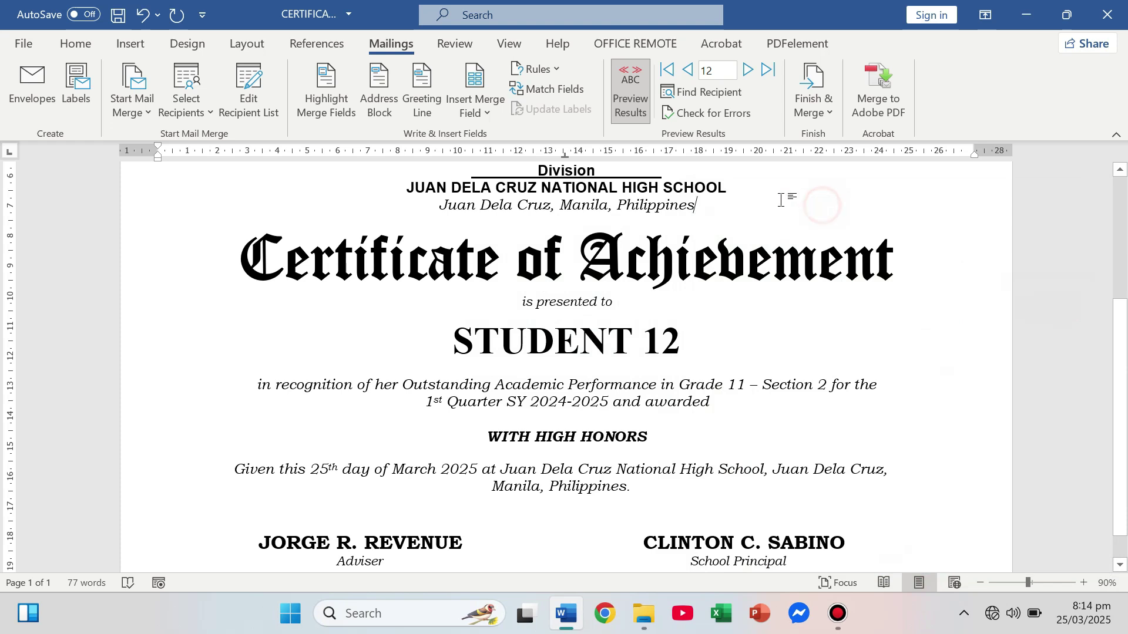
- Minimize Word and try opening CERTIFICATE DATA, cancelling the locked-file prompt
{"action": "left_click", "coordinate": [1024, 16]}
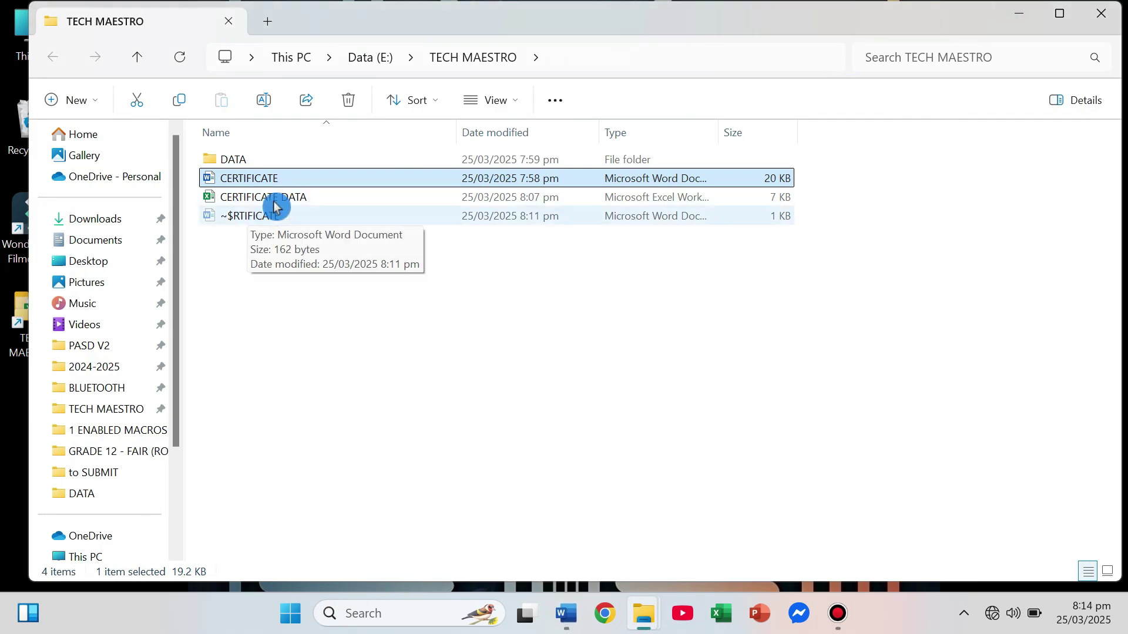
{"action": "double_click", "coordinate": [271, 198]}
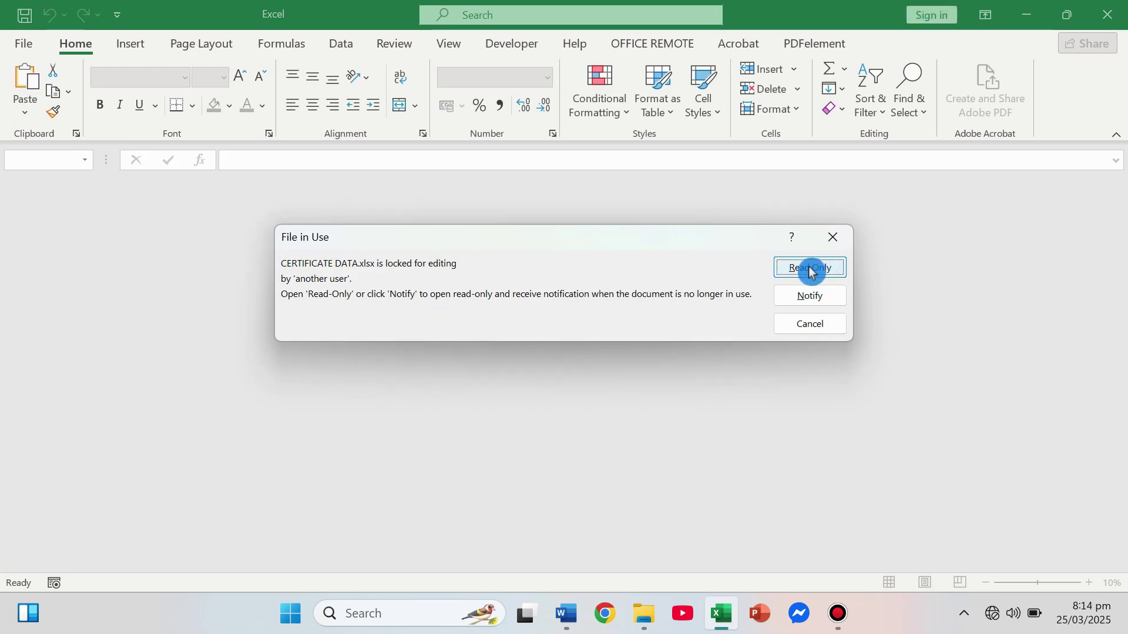
{"action": "left_click", "coordinate": [817, 326]}
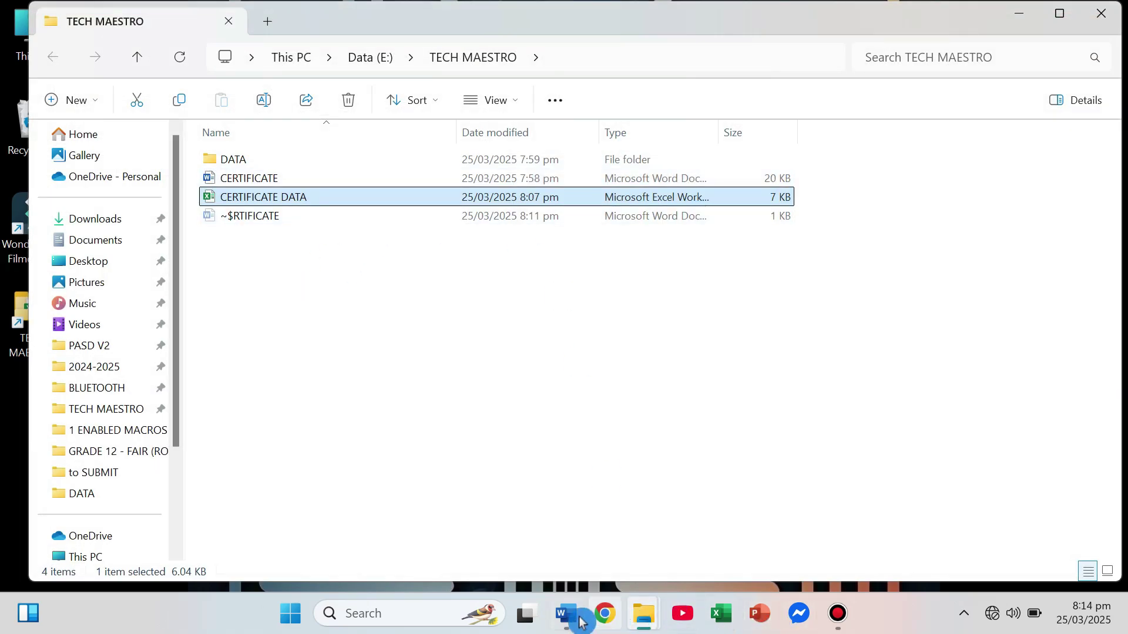
- Close the CERTIFICATE document saving its changes, then open CERTIFICATE DATA in Excel
{"action": "mouse_move", "coordinate": [566, 614]}
{"action": "left_click", "coordinate": [562, 570]}
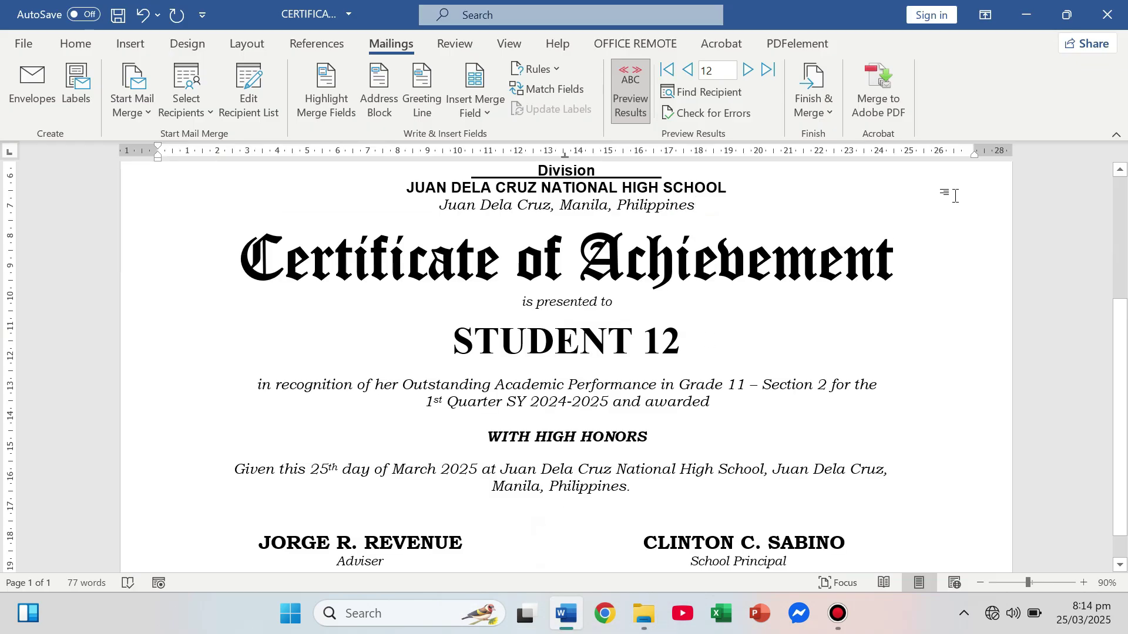
{"action": "left_click", "coordinate": [1106, 15]}
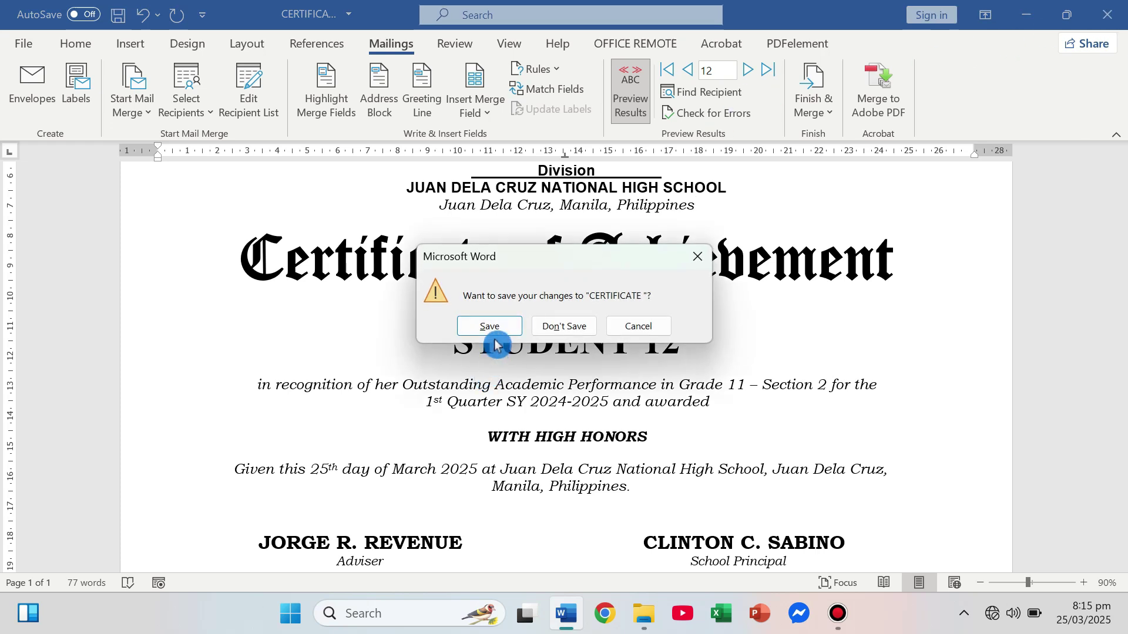
{"action": "left_click", "coordinate": [497, 330]}
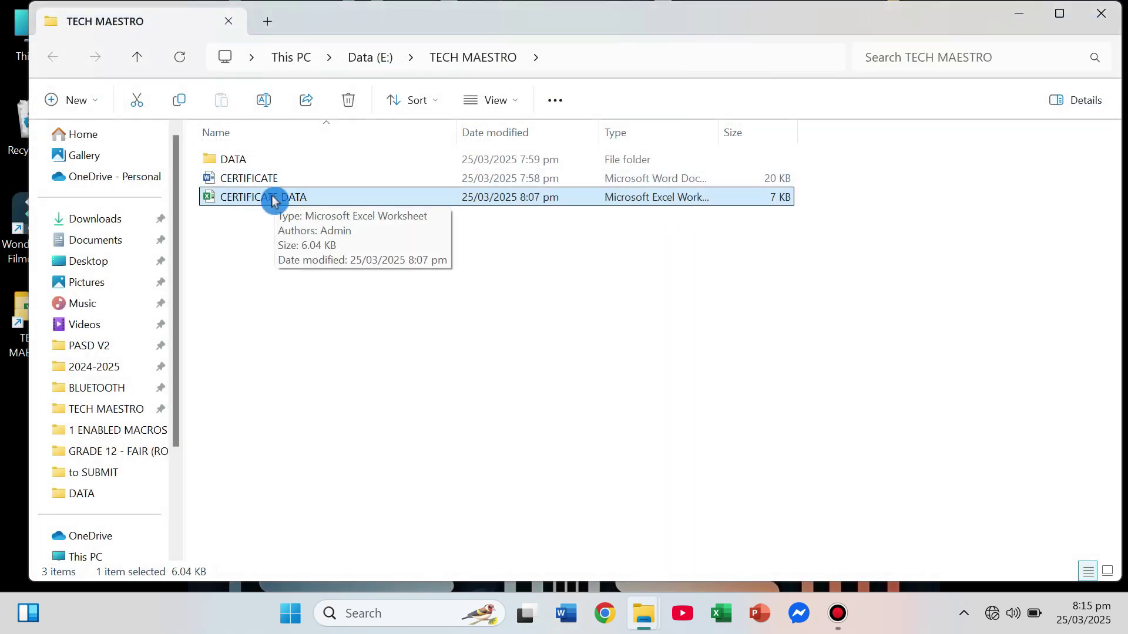
{"action": "left_click", "coordinate": [272, 200]}
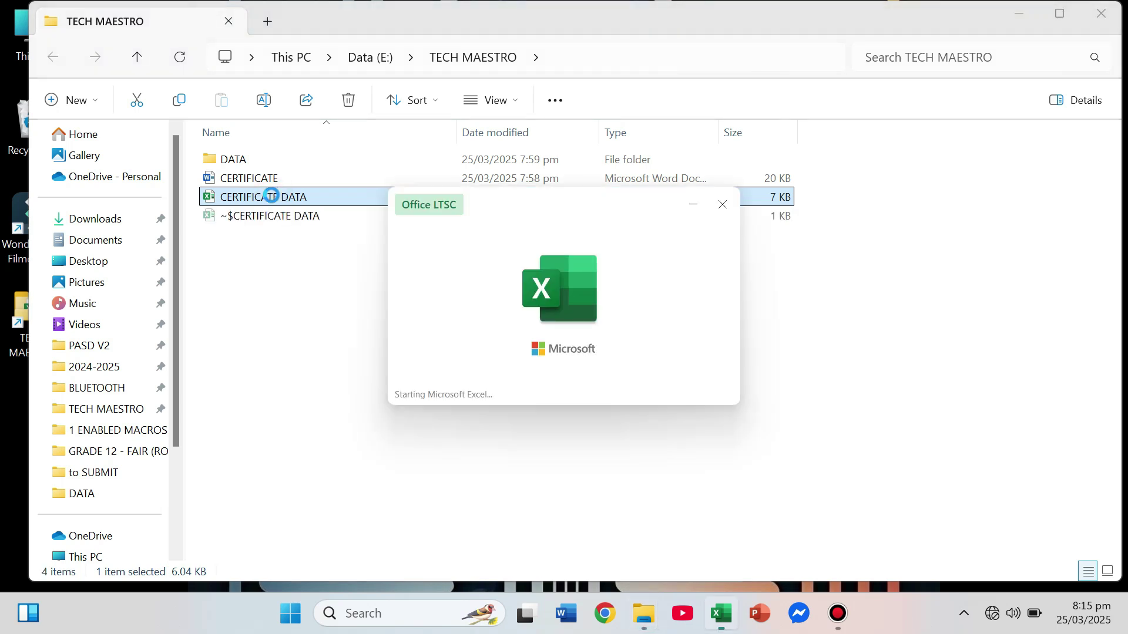
{"action": "scroll", "coordinate": [189, 322], "scroll_direction": "down", "scroll_amount": 4}
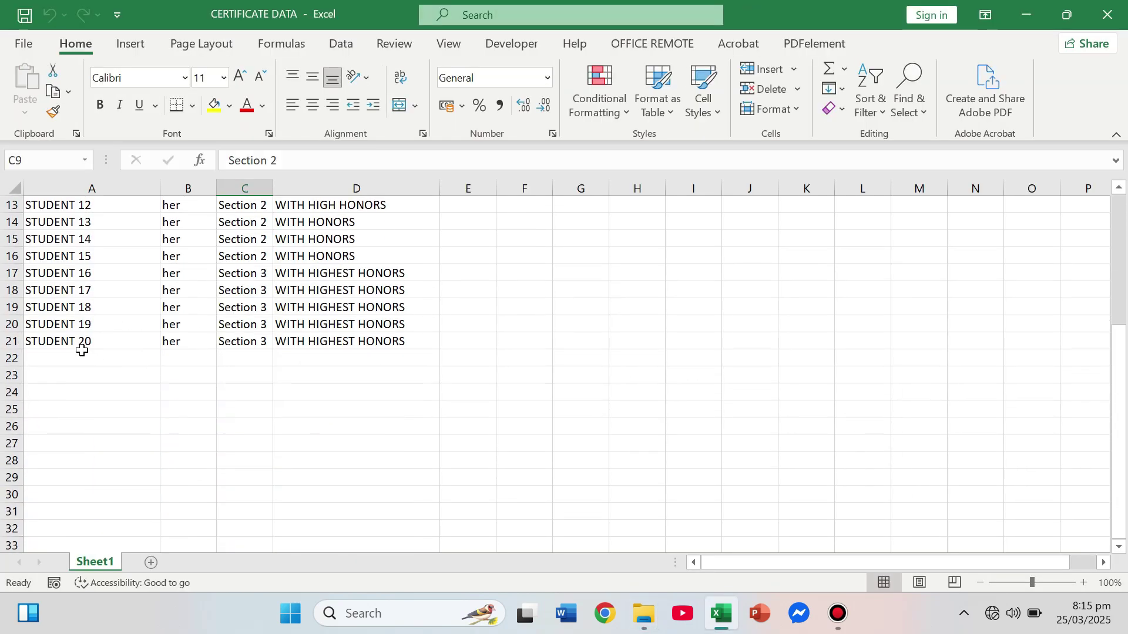
- Extend the names to STUDENT 21 through STUDENT 30 and fill 'his' down B22:B31
{"action": "left_click", "coordinate": [78, 340]}
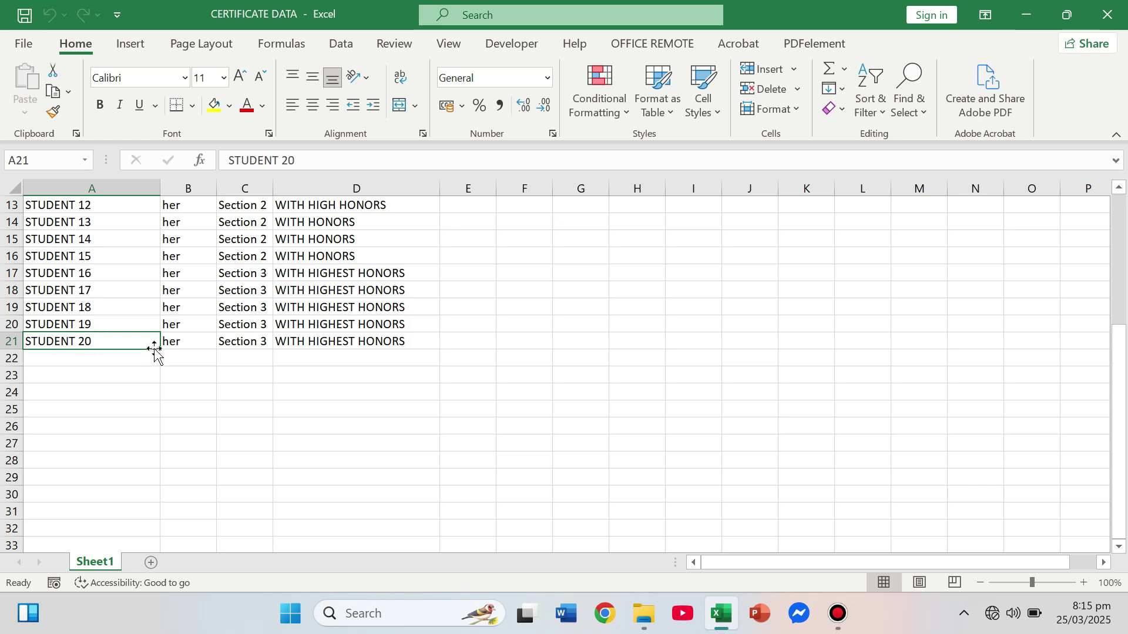
{"action": "left_click_drag", "start_coordinate": [158, 350], "coordinate": [168, 506]}
{"action": "left_click", "coordinate": [190, 357]}
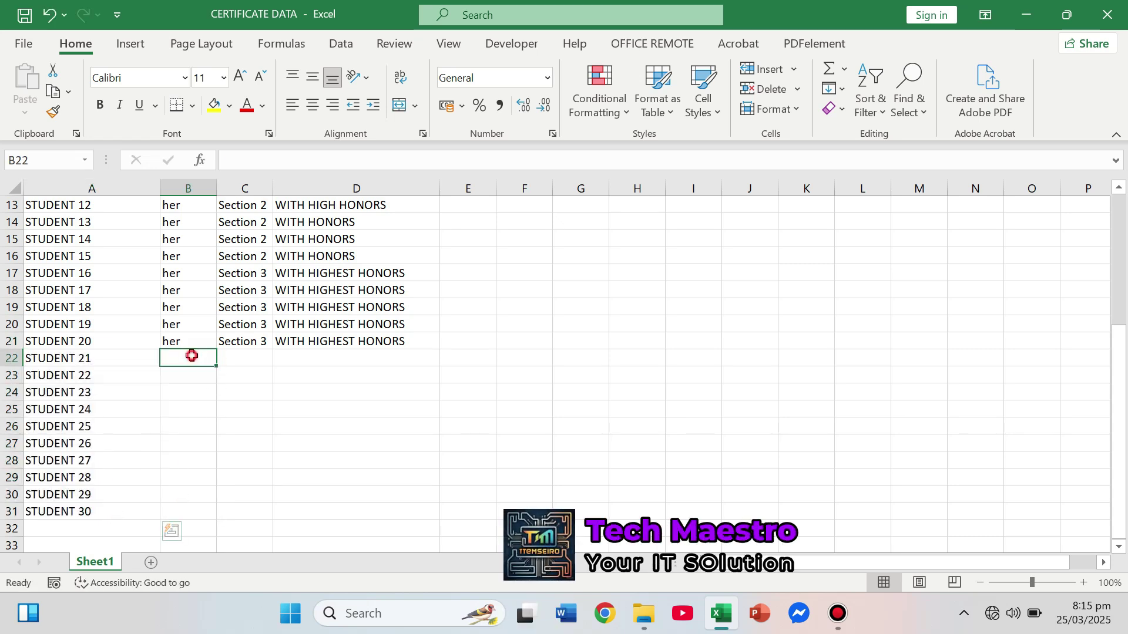
{"action": "type", "text": "H"}
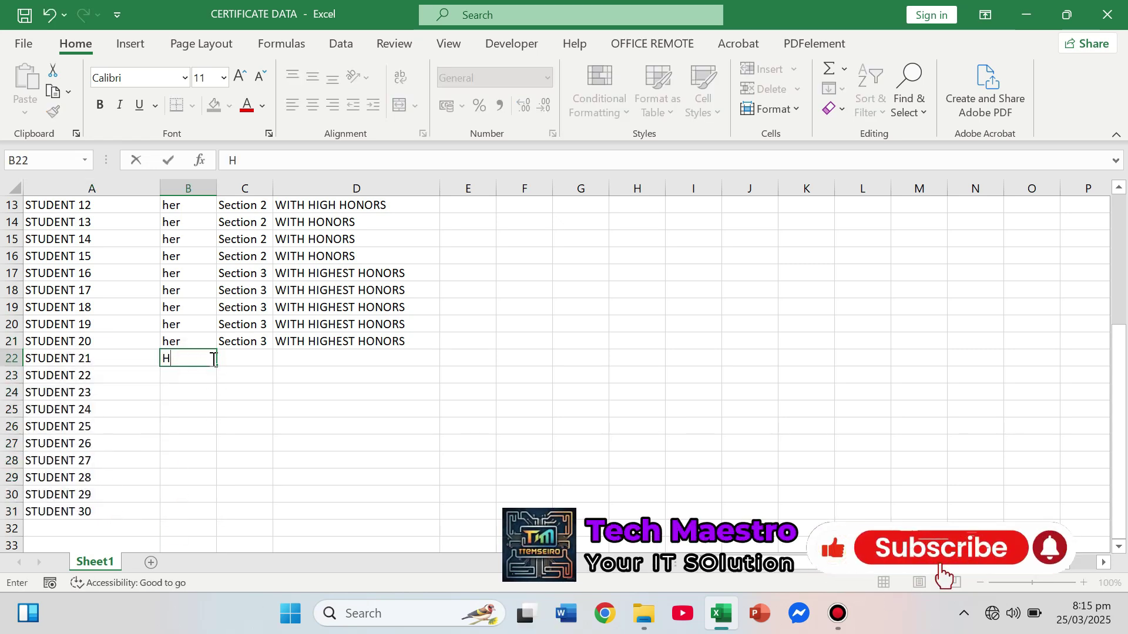
{"action": "key", "text": "BackSpace"}
{"action": "type", "text": "his"}
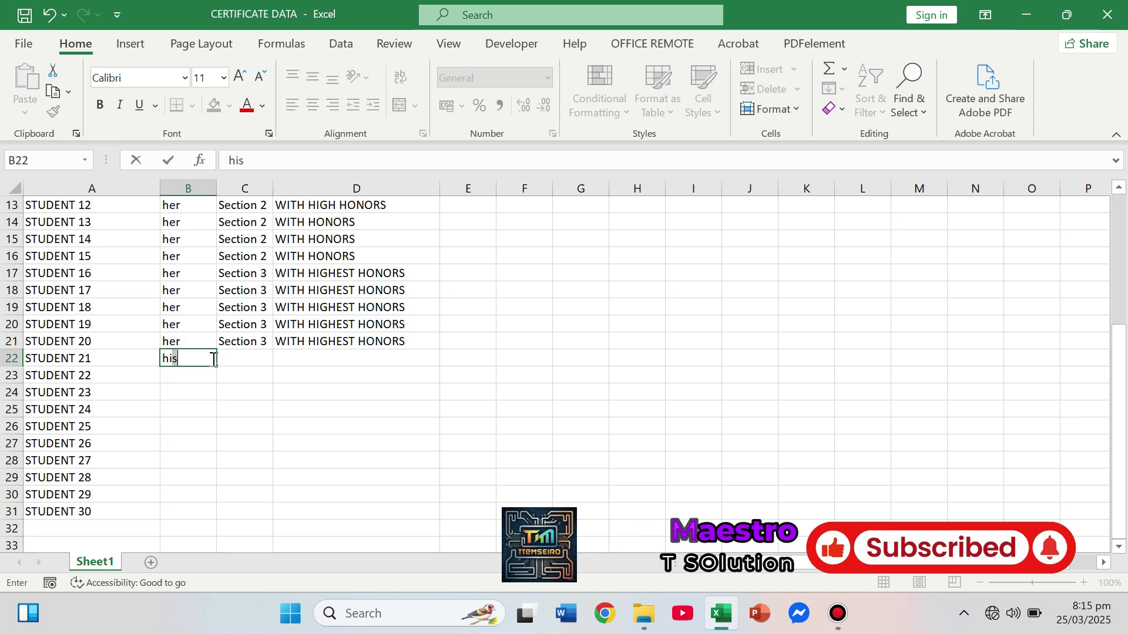
{"action": "key", "text": "Return"}
{"action": "left_click_drag", "start_coordinate": [217, 364], "coordinate": [201, 514]}
- Set the new students' sections to Section 4 in C22:C31
{"action": "left_click", "coordinate": [264, 341]}
{"action": "left_click_drag", "start_coordinate": [272, 350], "coordinate": [244, 509]}
{"action": "left_click", "coordinate": [262, 356]}
{"action": "key", "text": "ctrl+c"}
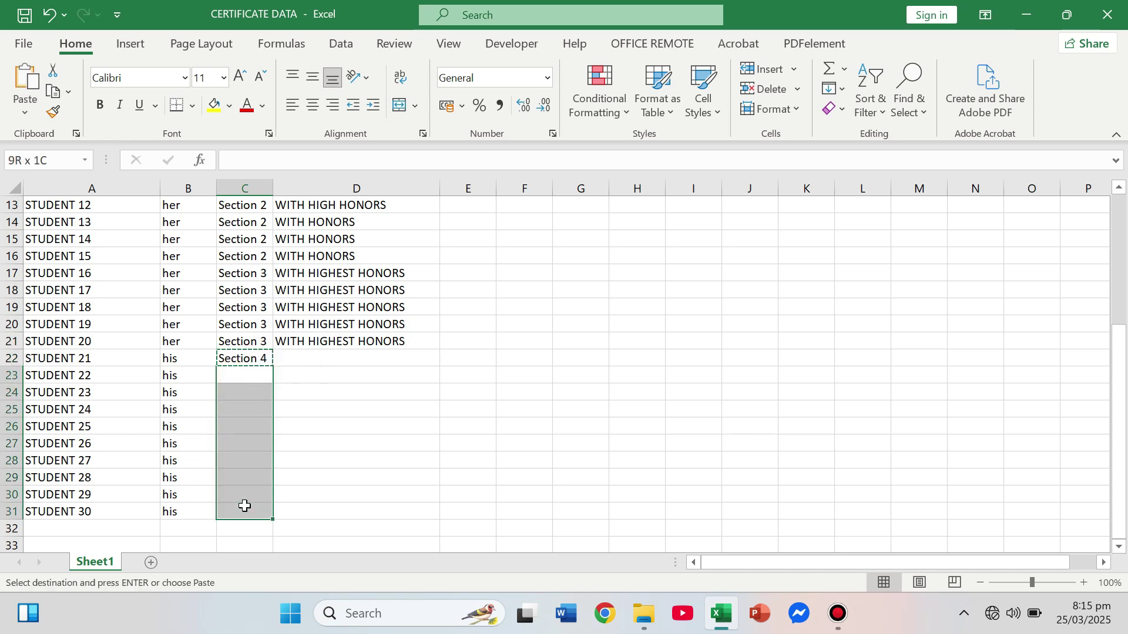
{"action": "key", "text": "ctrl+v"}
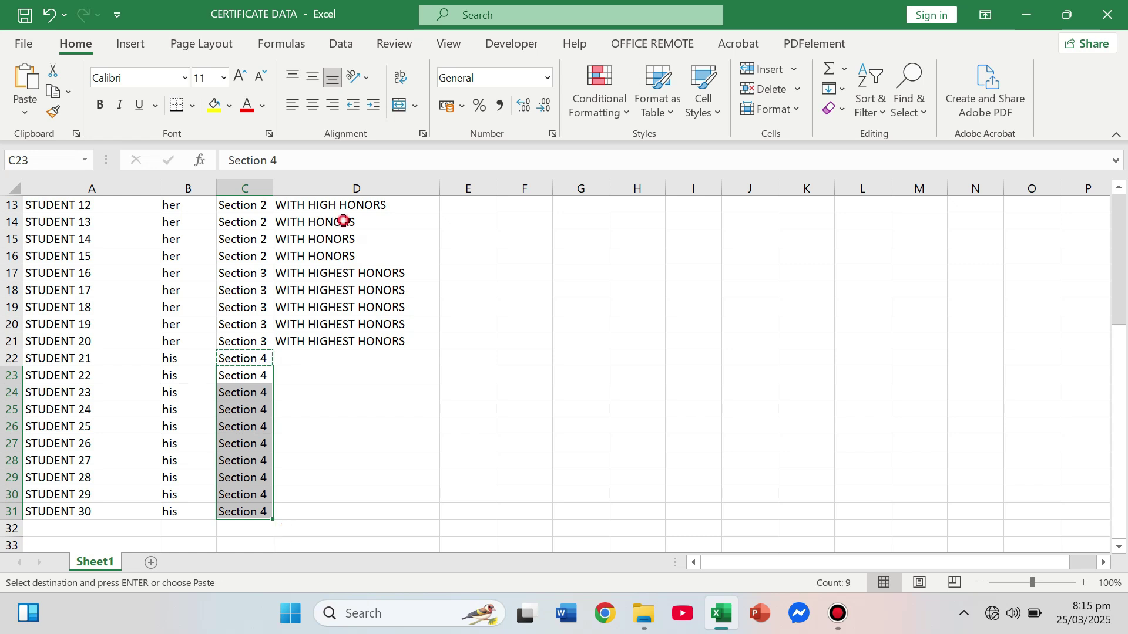
- Fill D22:D25 with WITH HONORS and D26:D31 with WITH HIGH HONORS
{"action": "left_click", "coordinate": [343, 220]}
{"action": "key", "text": "ctrl+c"}
{"action": "left_click_drag", "start_coordinate": [315, 358], "coordinate": [319, 414]}
{"action": "key", "text": "ctrl+v"}
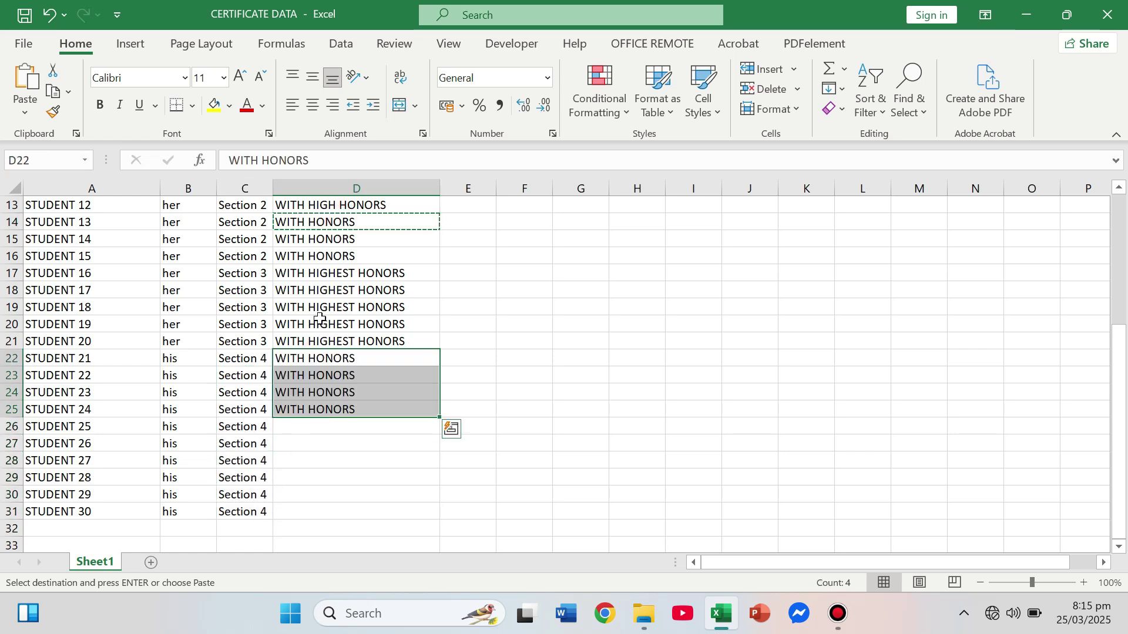
{"action": "left_click", "coordinate": [341, 207]}
{"action": "key", "text": "ctrl+c"}
{"action": "left_click_drag", "start_coordinate": [312, 420], "coordinate": [312, 507]}
{"action": "key", "text": "ctrl+v"}
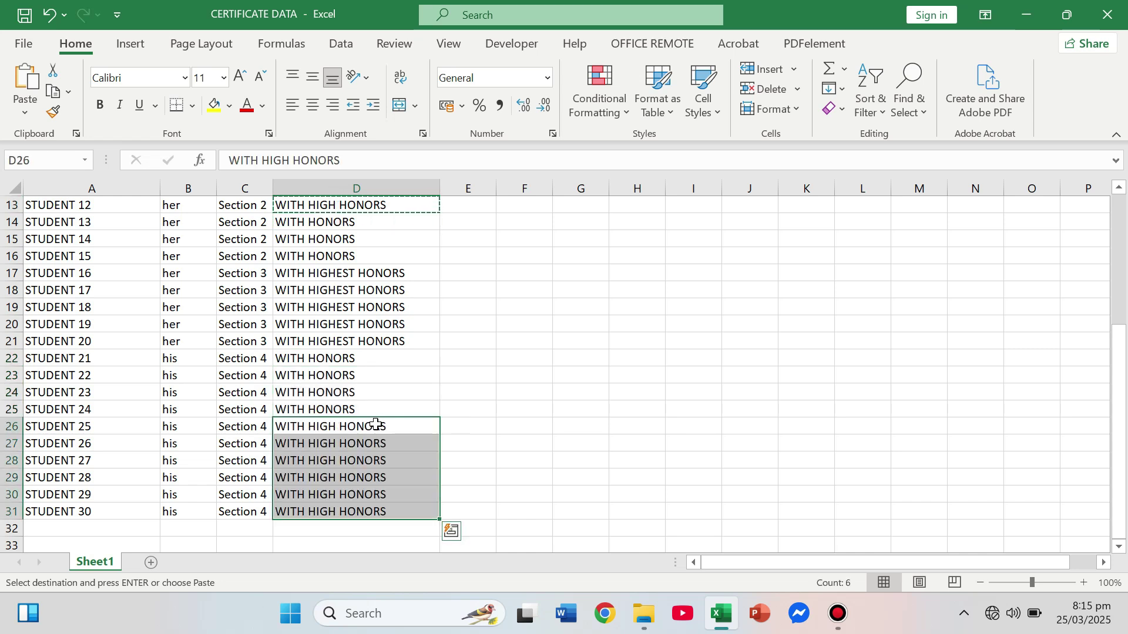
- Change D28:D29 to WITH HONORS and review the completed student table
{"action": "left_click", "coordinate": [329, 379]}
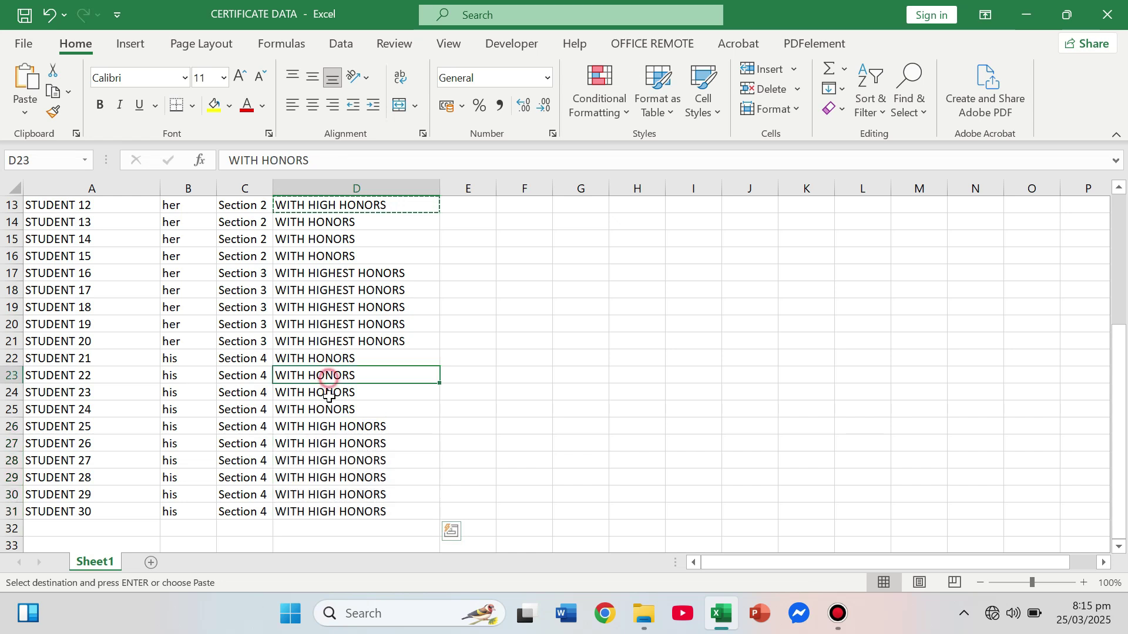
{"action": "key", "text": "ctrl+c"}
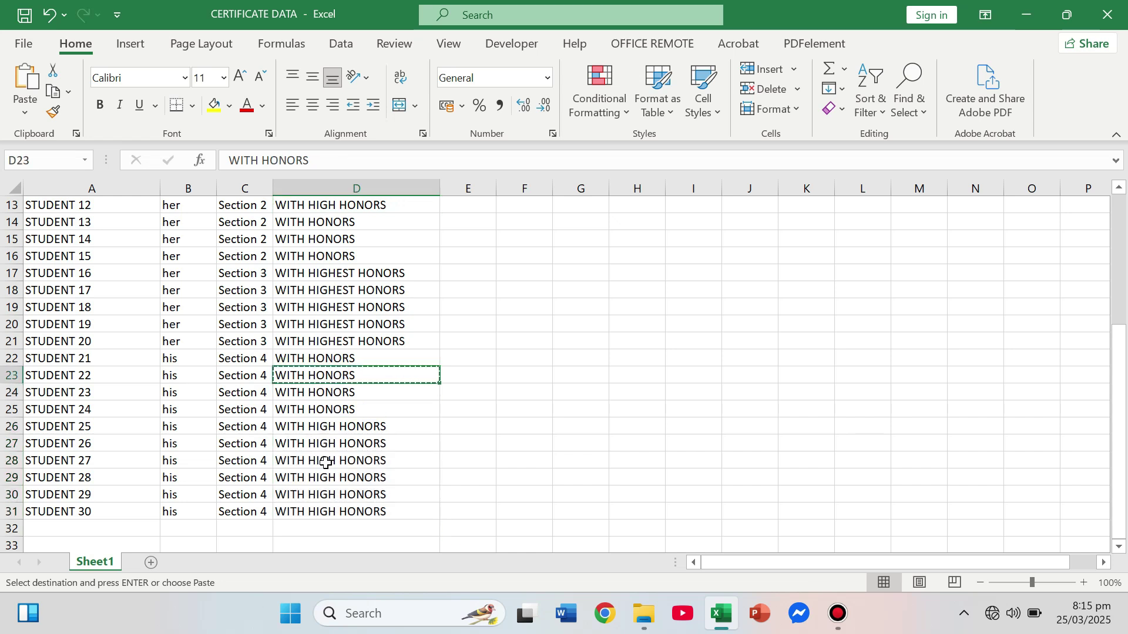
{"action": "left_click_drag", "start_coordinate": [327, 461], "coordinate": [326, 479]}
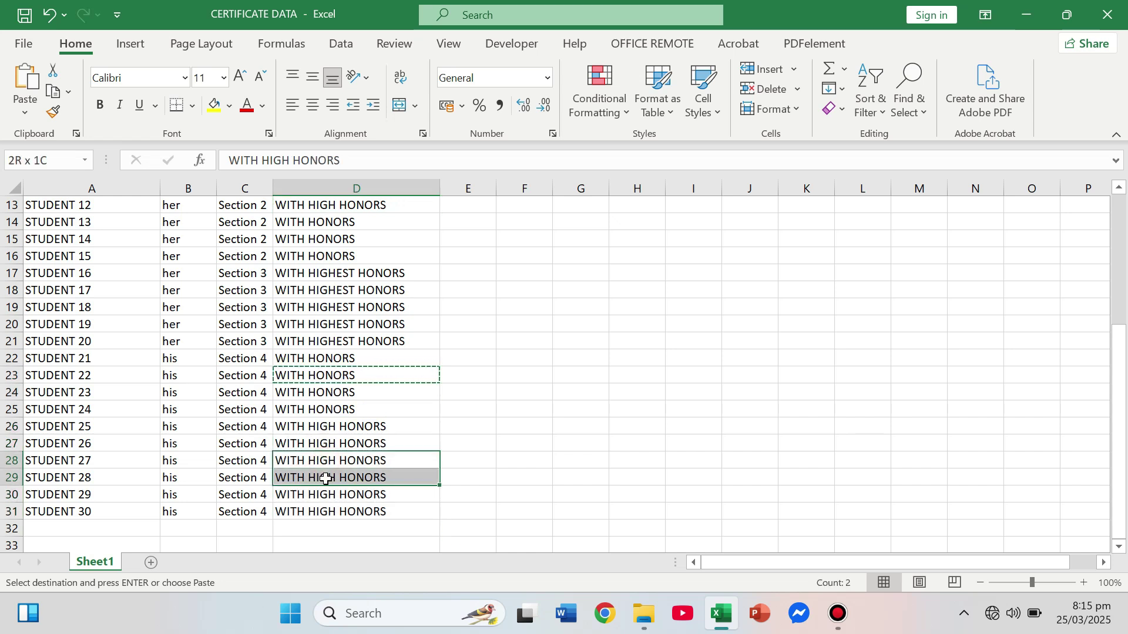
{"action": "key", "text": "ctrl+v"}
{"action": "left_click", "coordinate": [435, 395]}
{"action": "scroll", "coordinate": [344, 461], "scroll_direction": "up", "scroll_amount": 4}
{"action": "scroll", "coordinate": [370, 516], "scroll_direction": "down", "scroll_amount": 6}
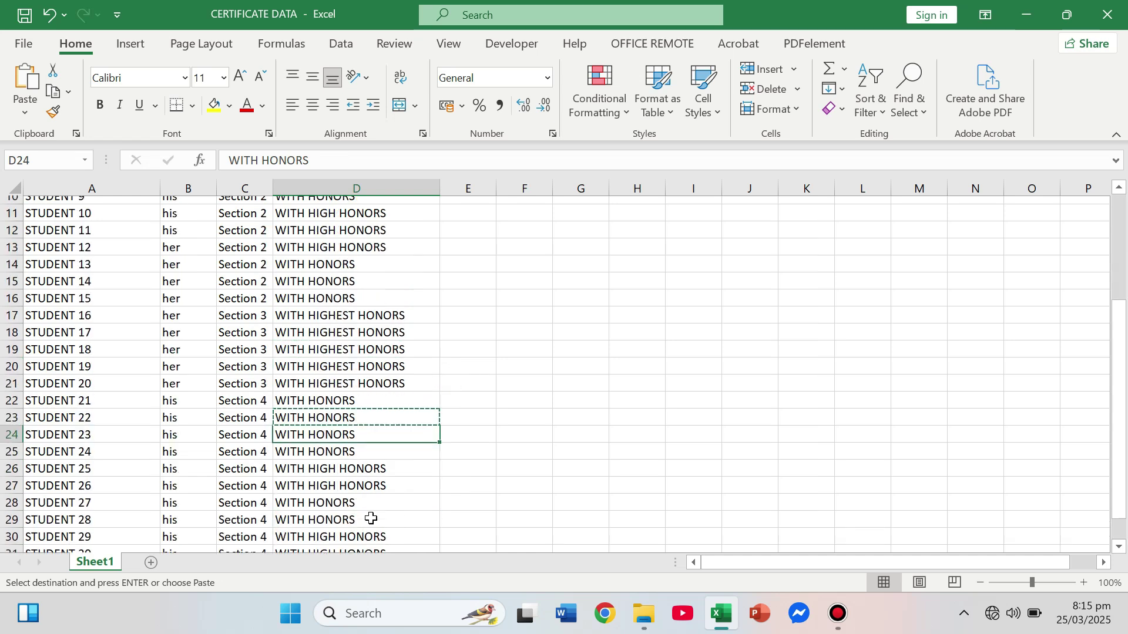
{"action": "left_click", "coordinate": [410, 407]}
{"action": "mouse_move", "coordinate": [286, 398]}
{"action": "left_mouse_down"}
{"action": "mouse_move", "coordinate": [58, 200]}
{"action": "mouse_move", "coordinate": [176, 381]}
{"action": "mouse_move", "coordinate": [125, 412]}
{"action": "mouse_move", "coordinate": [16, 146]}
{"action": "mouse_move", "coordinate": [123, 223]}
{"action": "left_mouse_up"}
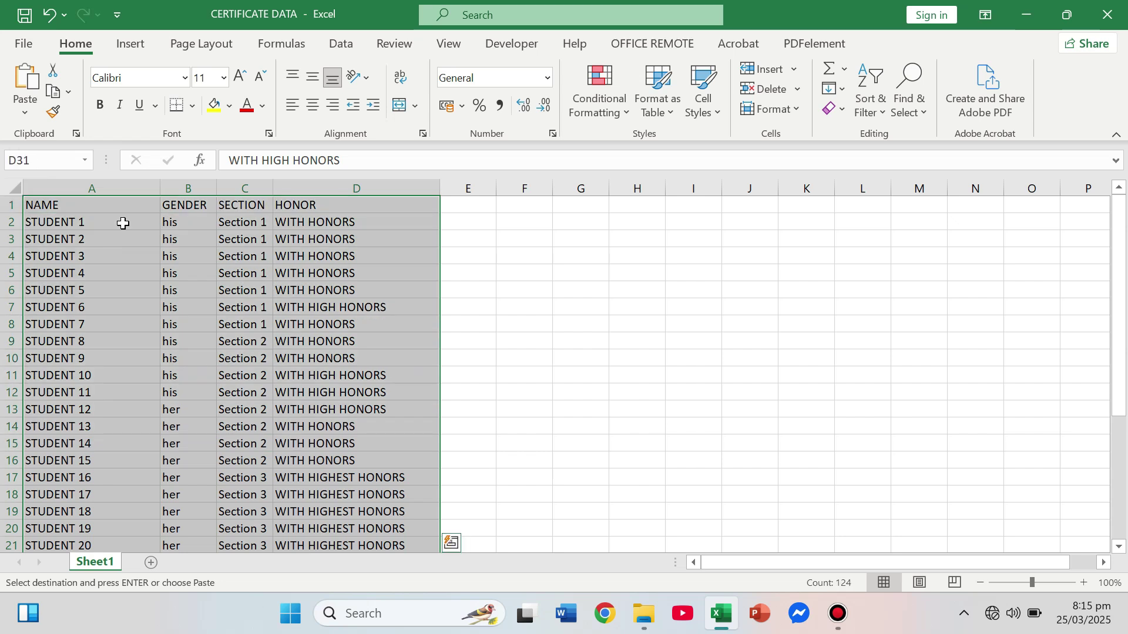
{"action": "left_click", "coordinate": [371, 275]}
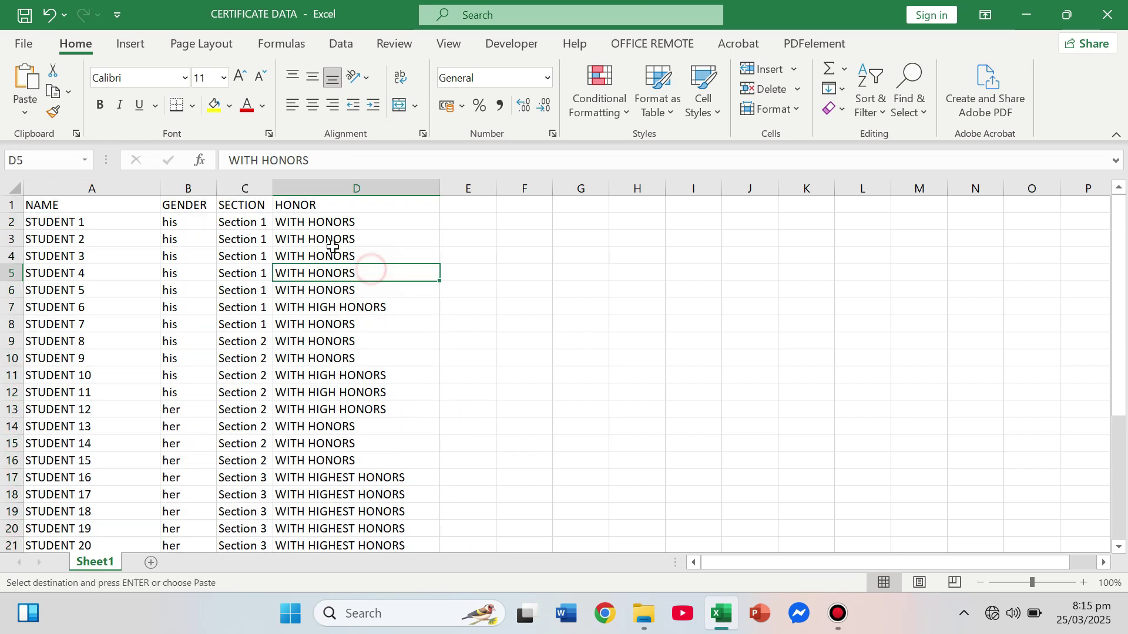
- Save the CERTIFICATE DATA workbook and close Excel
{"action": "left_click", "coordinate": [19, 46]}
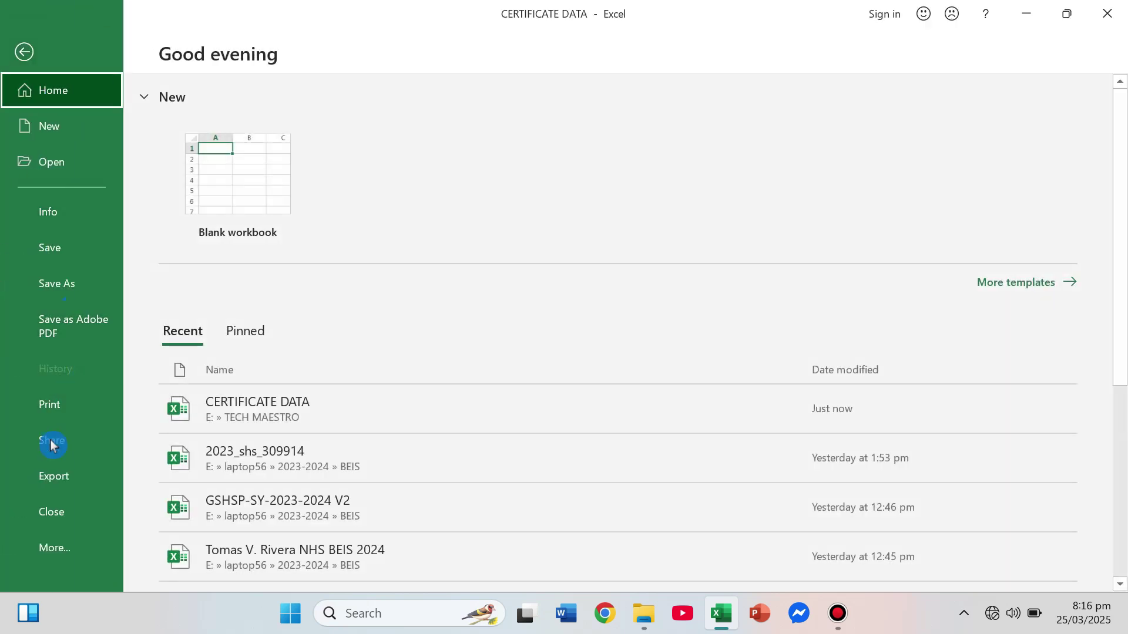
{"action": "left_click", "coordinate": [66, 248]}
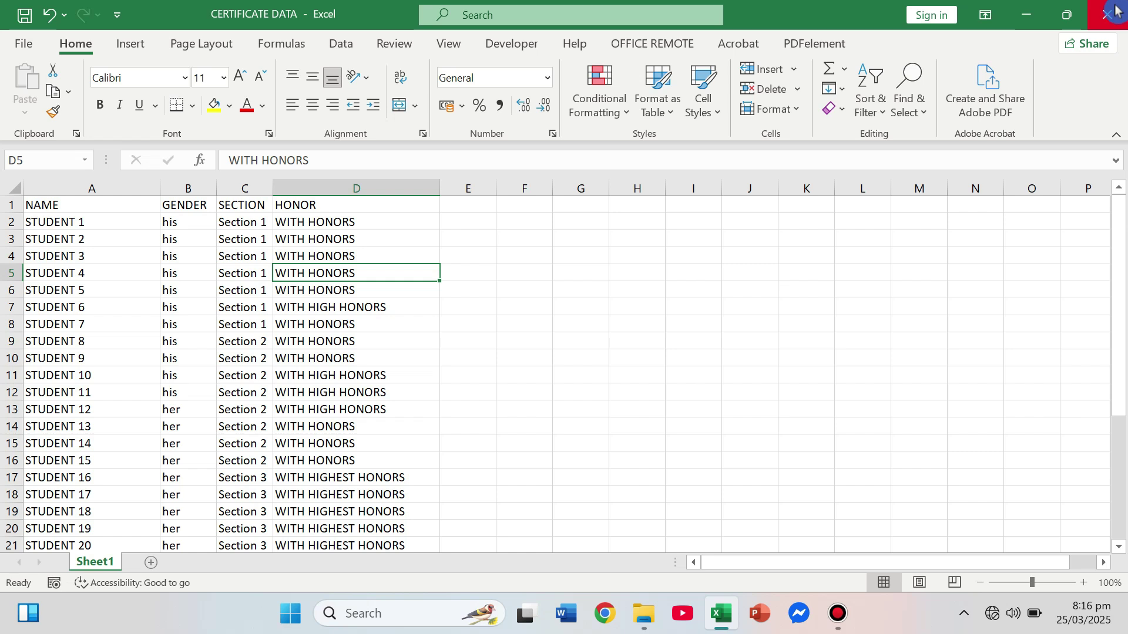
{"action": "left_click", "coordinate": [1112, 16]}
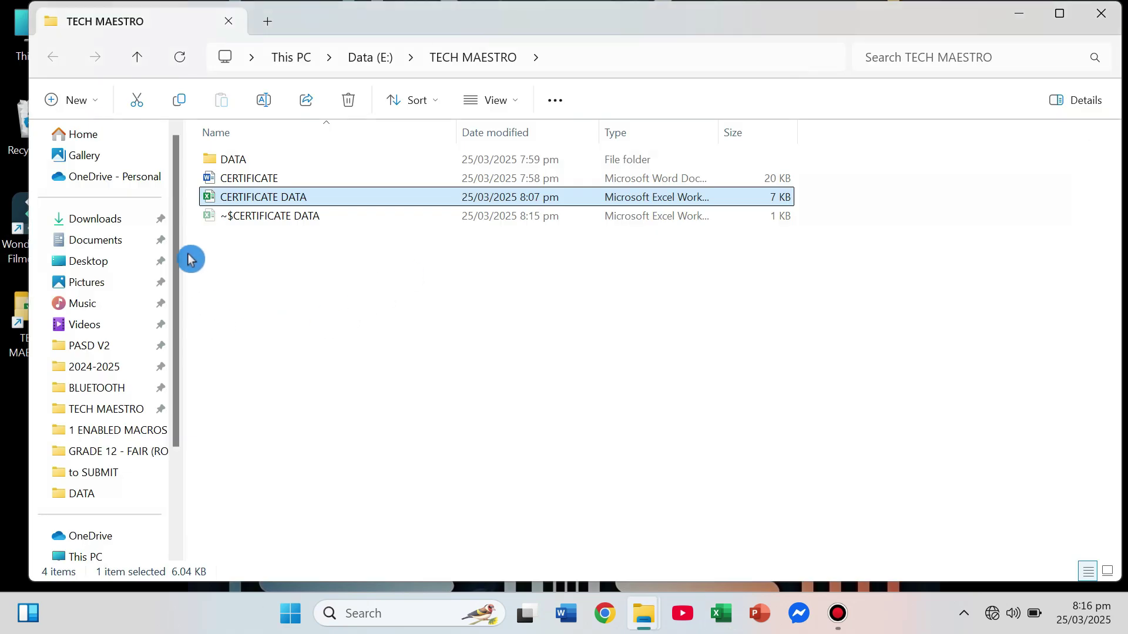
- Open CERTIFICATE from File Explorer, accept the SQL data prompt, and show the Mailings tools
{"action": "left_click", "coordinate": [260, 180]}
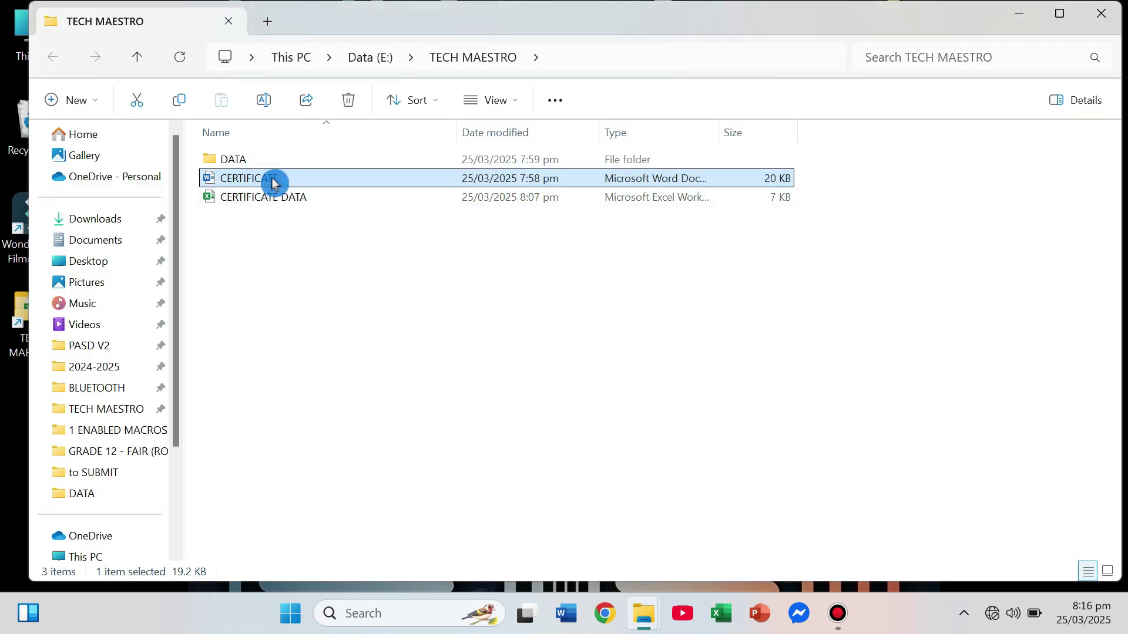
{"action": "right_click", "coordinate": [271, 183]}
{"action": "left_click", "coordinate": [378, 224]}
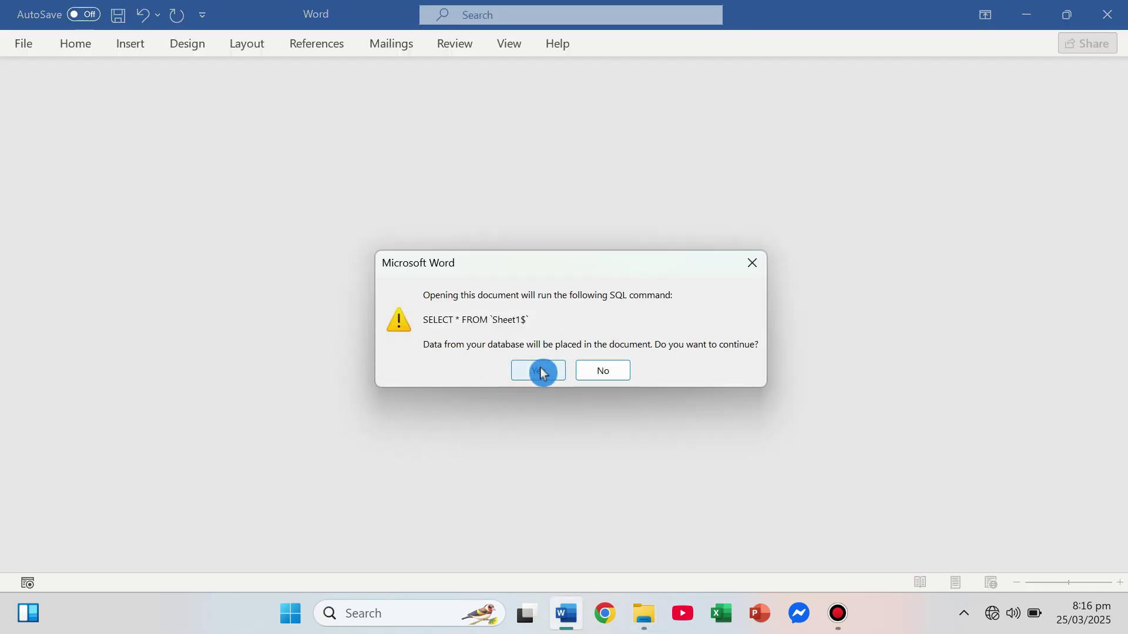
{"action": "left_click", "coordinate": [540, 372]}
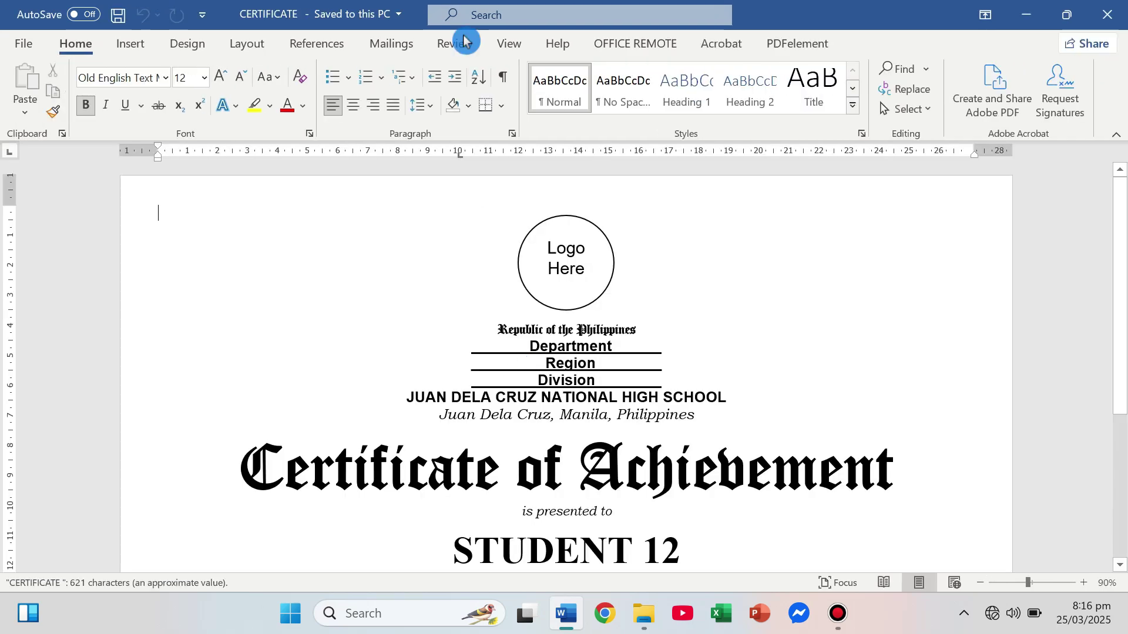
{"action": "left_click", "coordinate": [395, 47]}
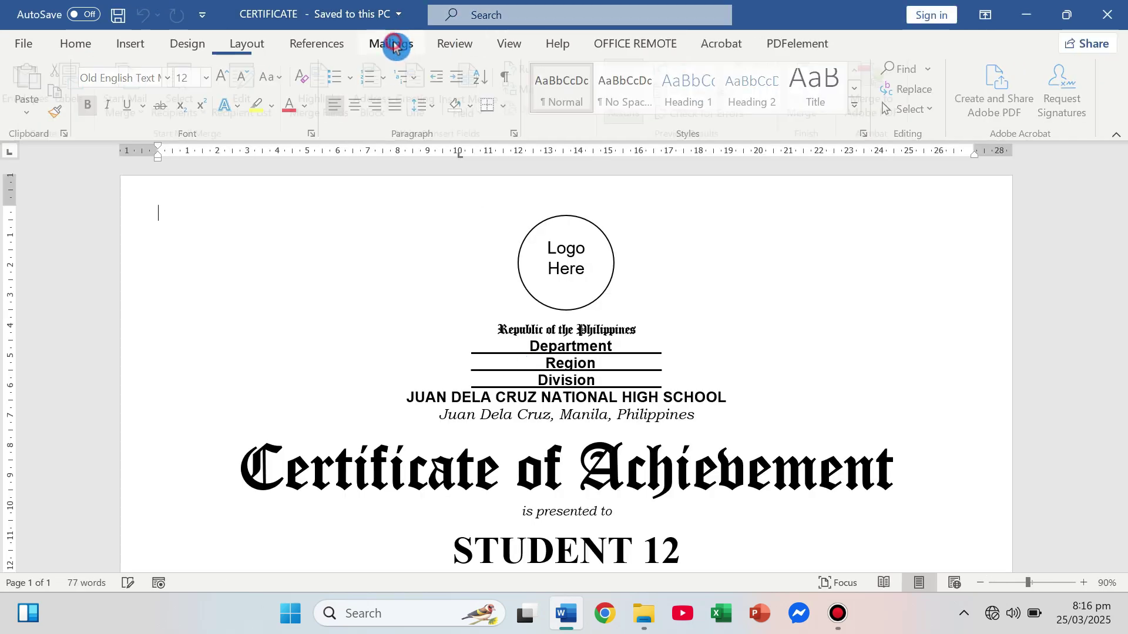
{"action": "scroll", "coordinate": [711, 100], "scroll_direction": "down", "scroll_amount": 2}
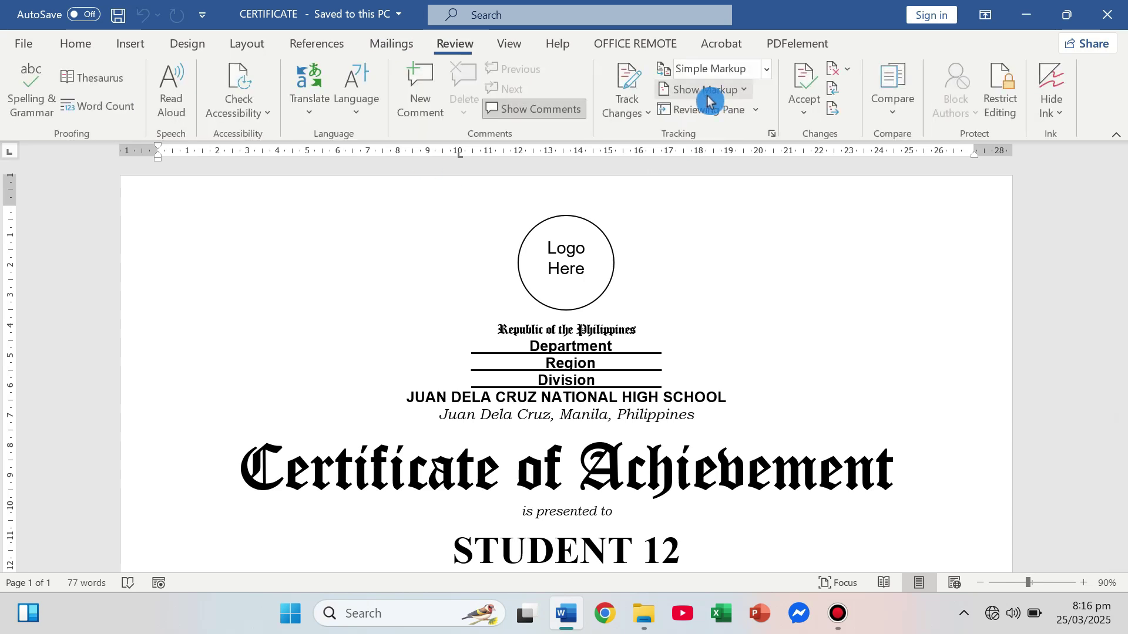
{"action": "left_click", "coordinate": [403, 45]}
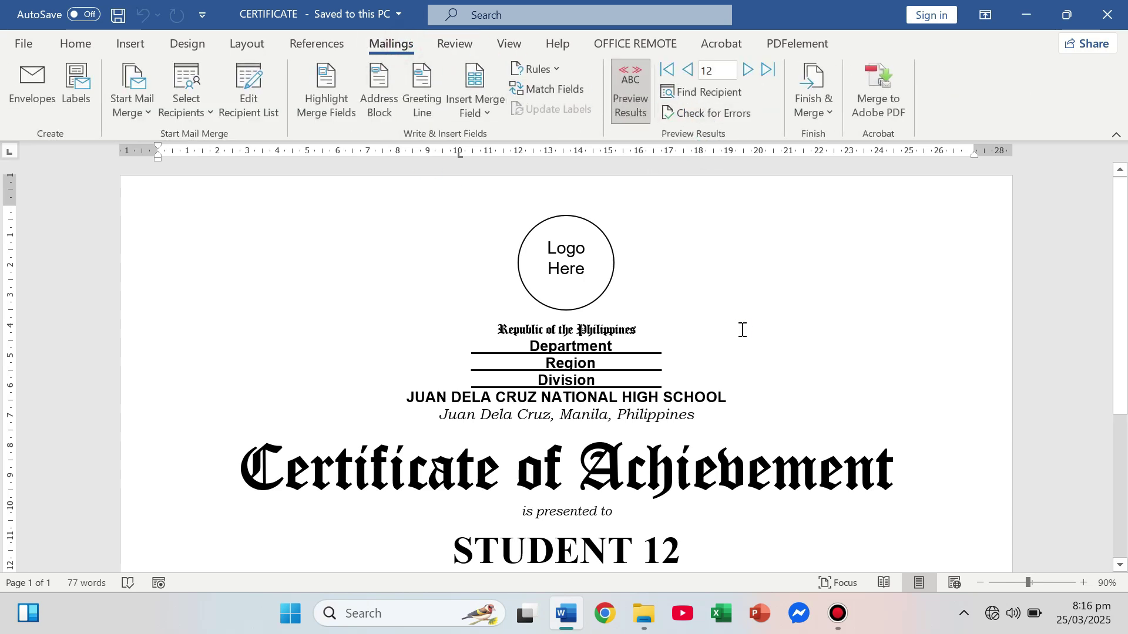
- Jump the merge preview to record 21
{"action": "scroll", "coordinate": [752, 328], "scroll_direction": "down", "scroll_amount": 5}
{"action": "scroll", "coordinate": [754, 316], "scroll_direction": "down", "scroll_amount": 1}
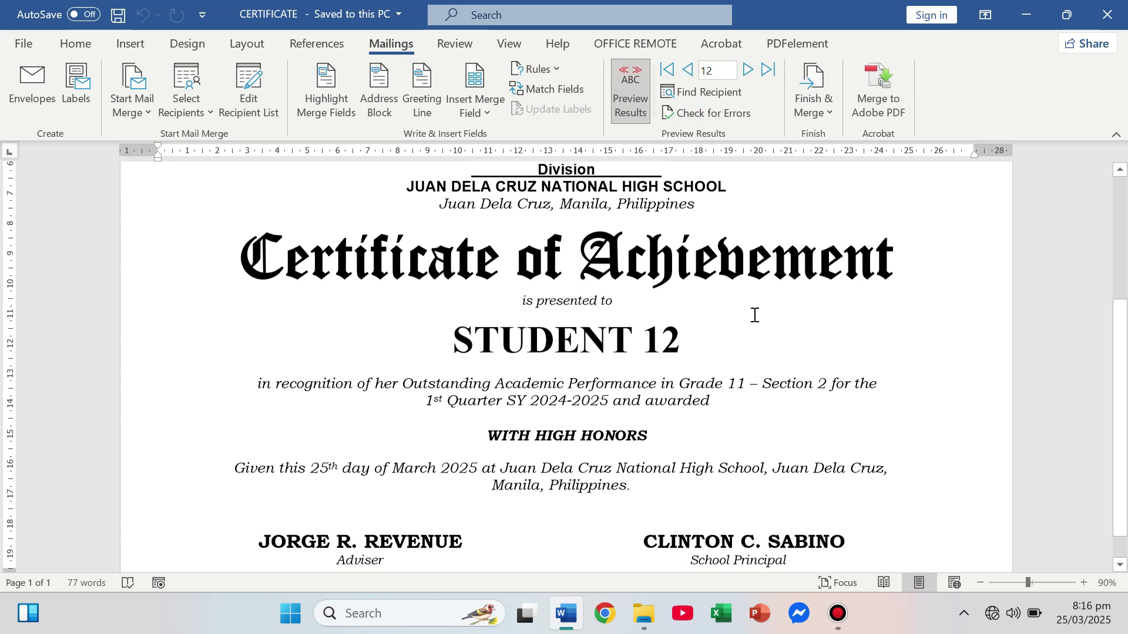
{"action": "left_click", "coordinate": [744, 77]}
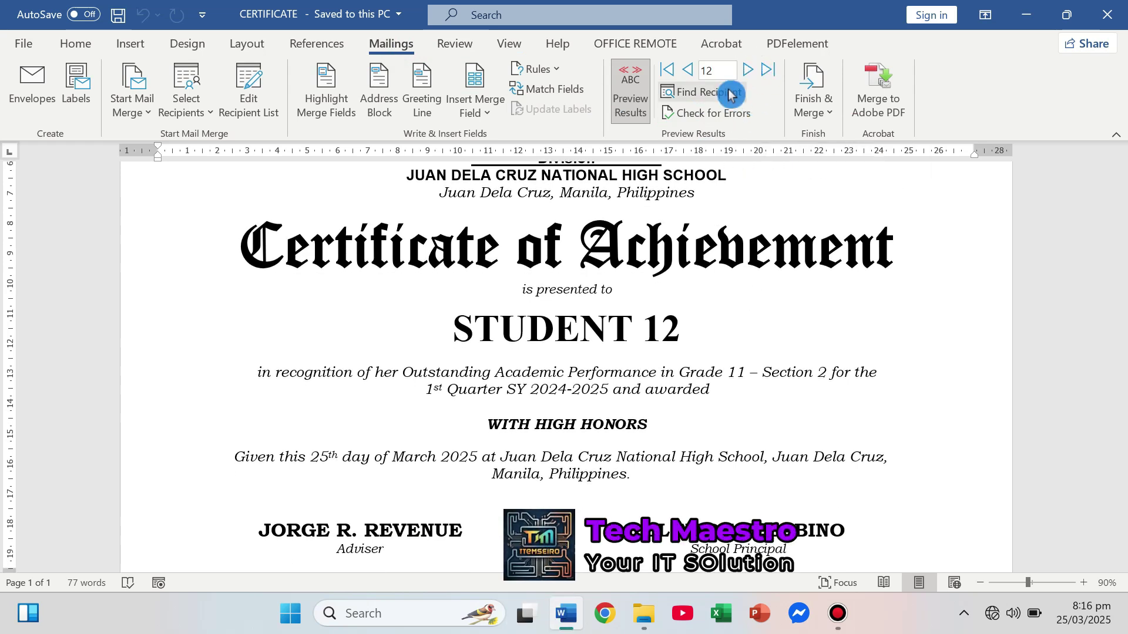
{"action": "left_click", "coordinate": [727, 70]}
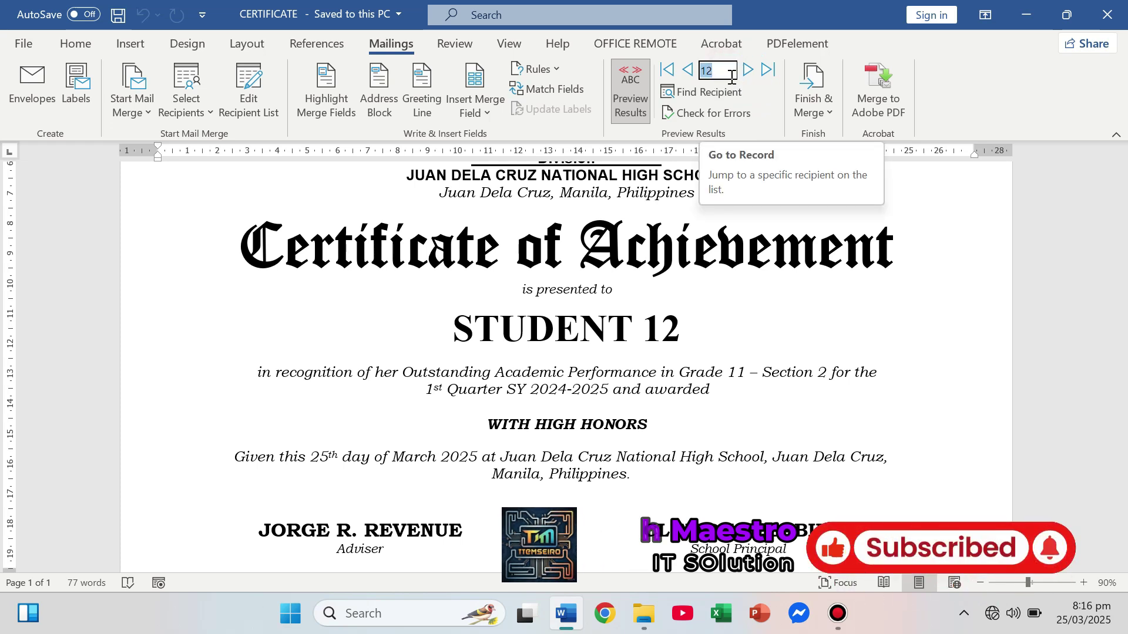
{"action": "type", "text": "21"}
{"action": "key", "text": "Return"}
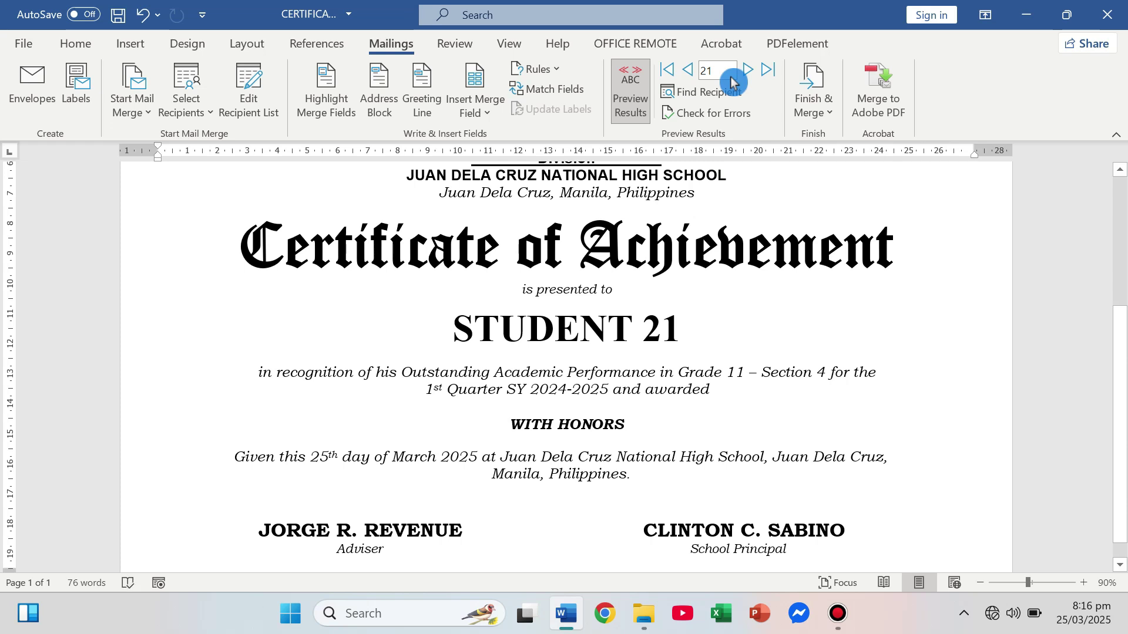
- Jump to STUDENT 30, step back and forward through the new records, ending on STUDENT 25
{"action": "left_click", "coordinate": [766, 71]}
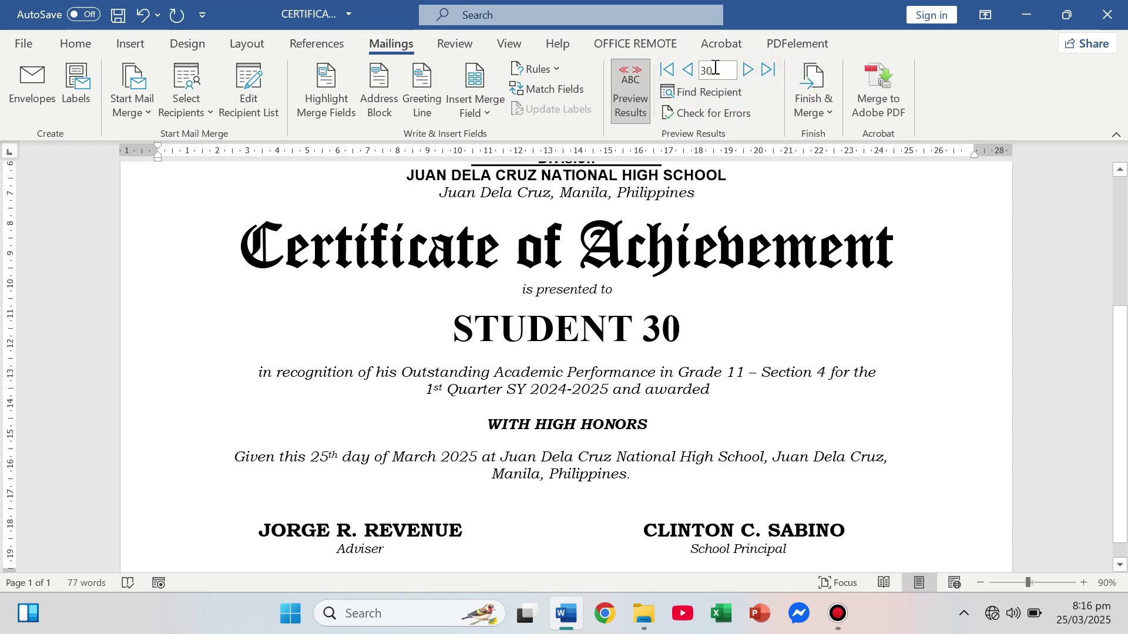
{"action": "left_click", "coordinate": [687, 70]}
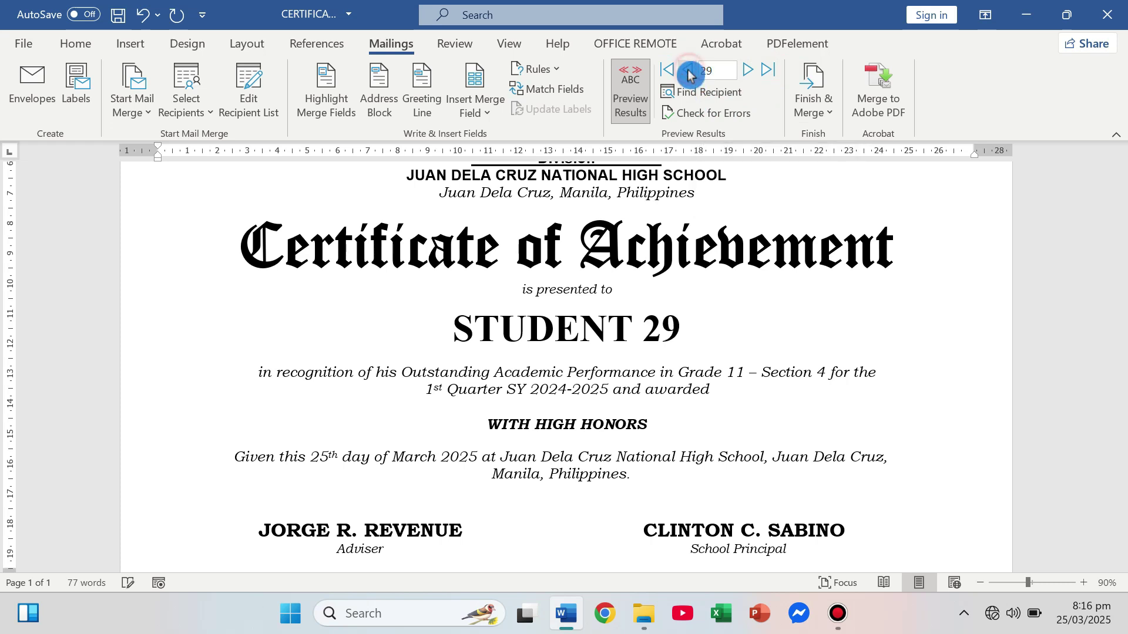
{"action": "left_click", "coordinate": [687, 70]}
{"action": "left_click", "coordinate": [688, 71]}
{"action": "left_click", "coordinate": [688, 72]}
{"action": "left_click", "coordinate": [688, 71]}
{"action": "left_click", "coordinate": [688, 71]}
{"action": "left_click", "coordinate": [688, 71]}
{"action": "left_click", "coordinate": [688, 71]}
{"action": "left_click", "coordinate": [687, 71]}
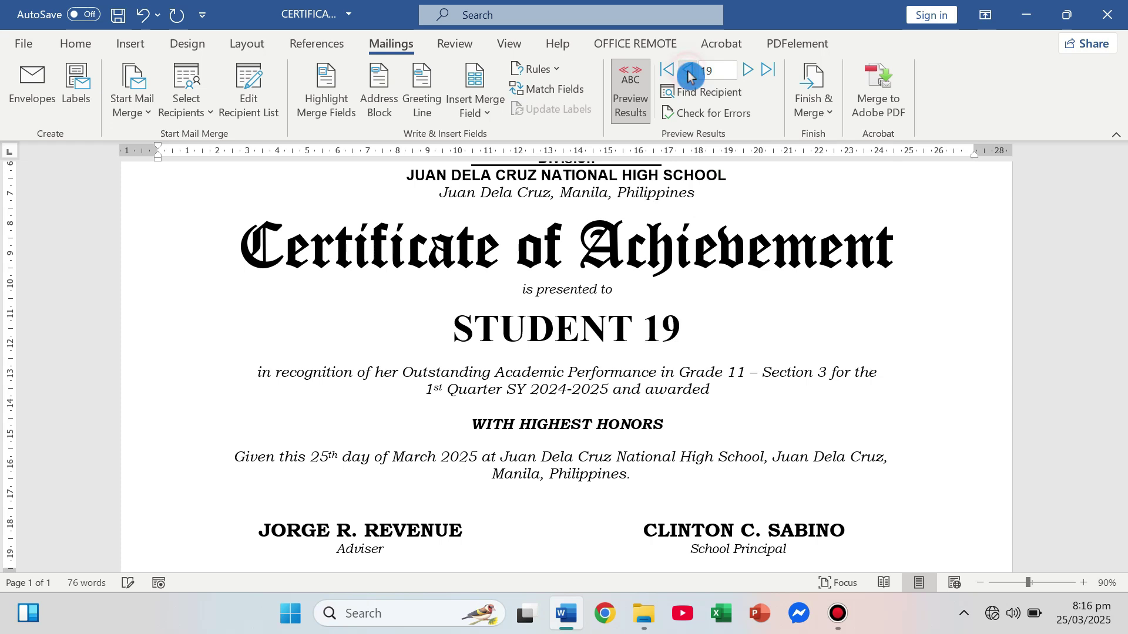
{"action": "left_click", "coordinate": [688, 71]}
{"action": "left_click", "coordinate": [751, 71]}
{"action": "left_click", "coordinate": [750, 71]}
{"action": "left_click", "coordinate": [750, 71]}
{"action": "left_click", "coordinate": [750, 72]}
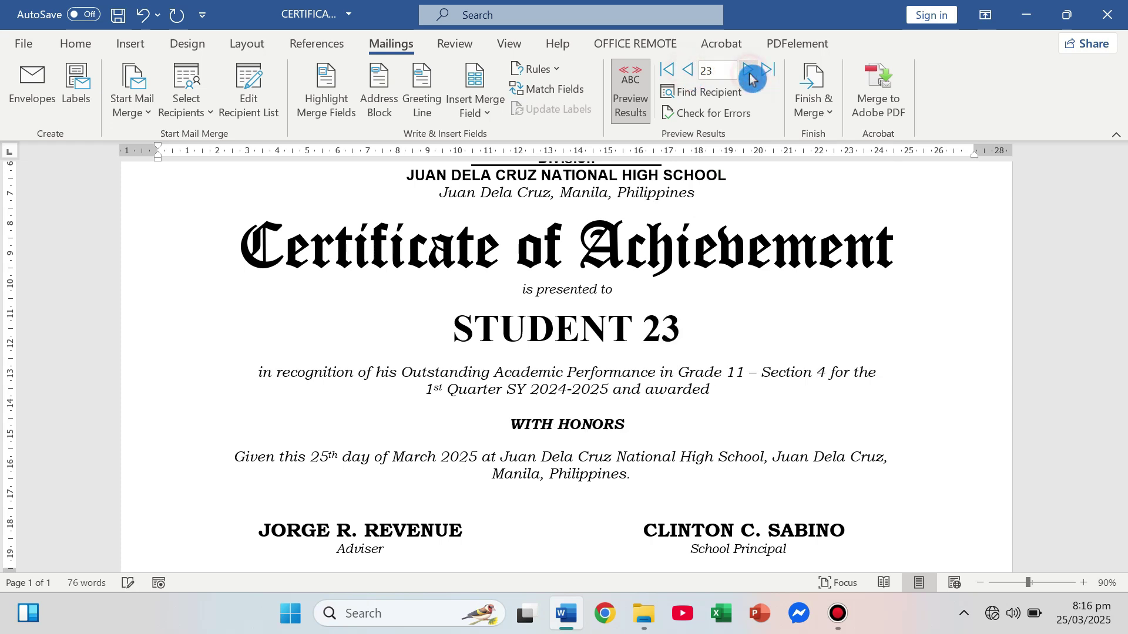
{"action": "left_click", "coordinate": [750, 71]}
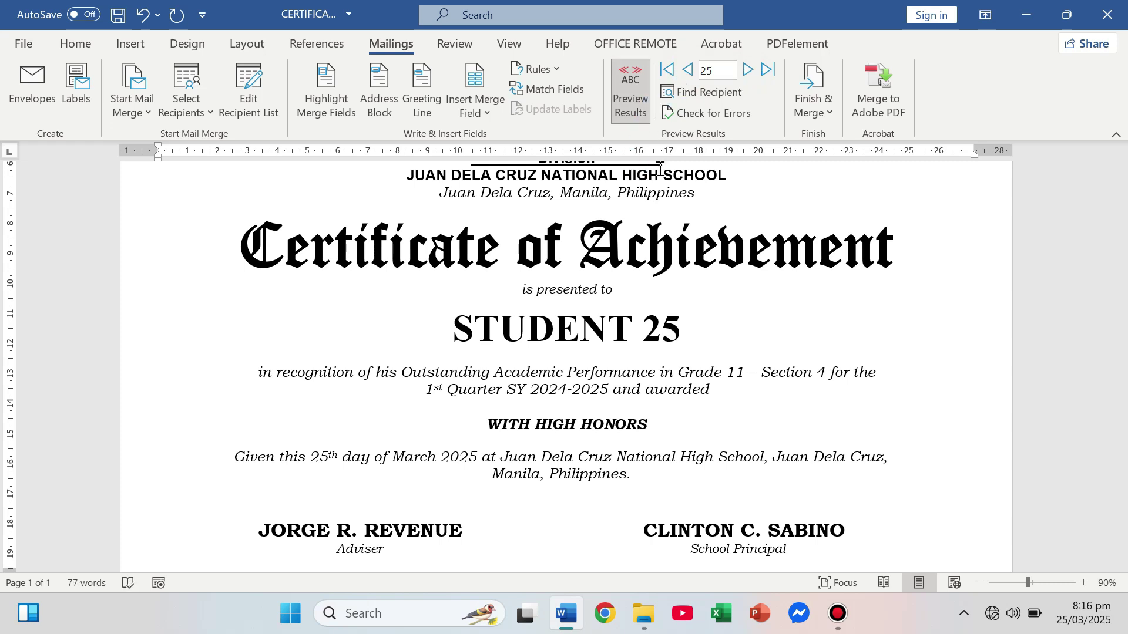
{"action": "left_click", "coordinate": [700, 94]}
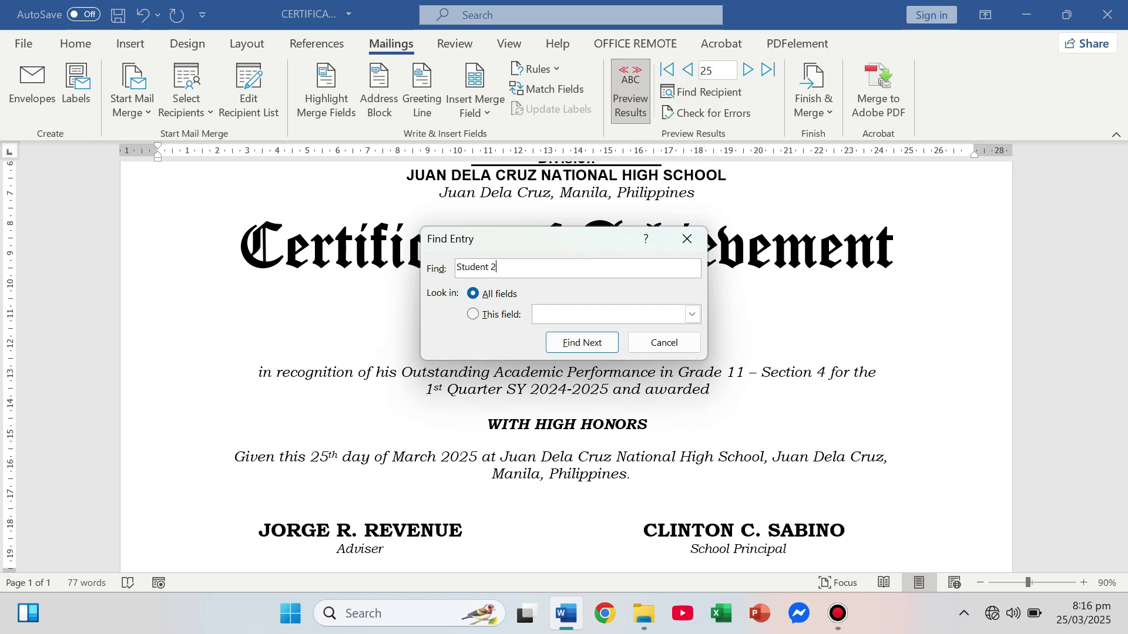
- Search recipients for 'student 3', then 'student 30', to display STUDENT 30's certificate
{"action": "left_click", "coordinate": [596, 345]}
{"action": "left_click", "coordinate": [583, 345]}
{"action": "left_click", "coordinate": [687, 239]}
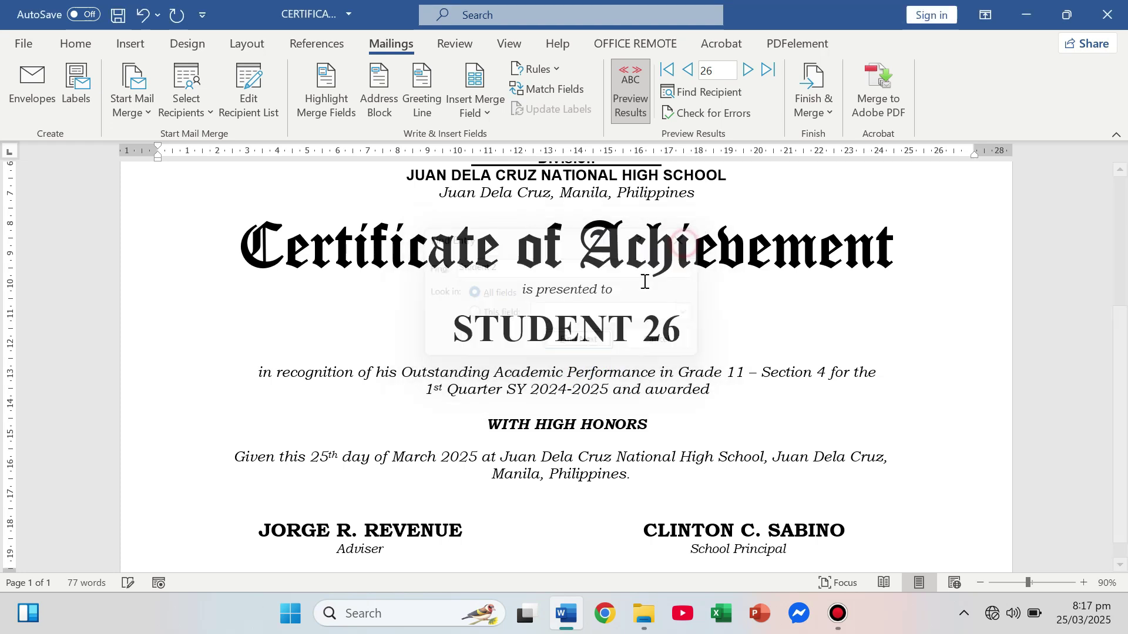
{"action": "left_click", "coordinate": [715, 95]}
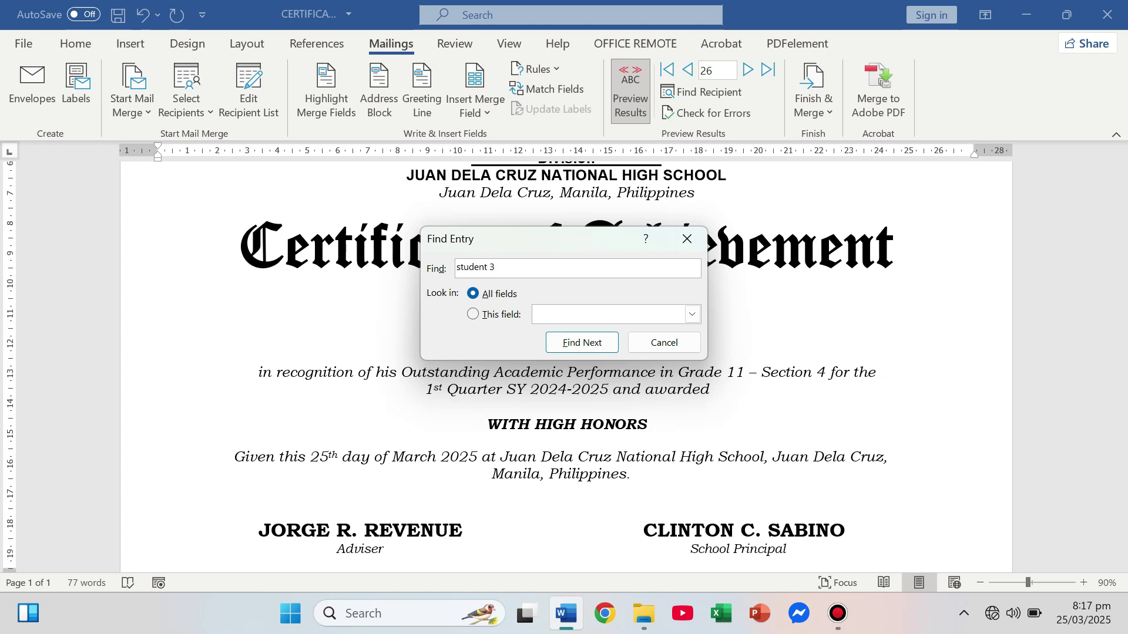
{"action": "left_click", "coordinate": [584, 344]}
{"action": "left_click_drag", "start_coordinate": [594, 245], "coordinate": [916, 235]}
{"action": "left_click", "coordinate": [916, 331]}
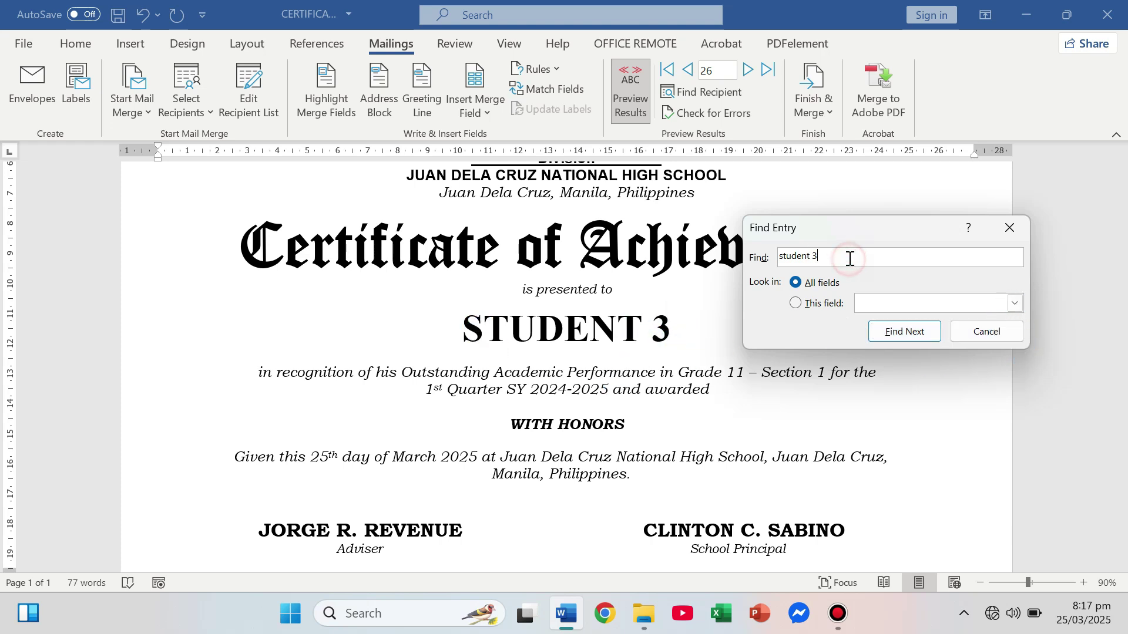
{"action": "type", "text": "0"}
{"action": "left_click", "coordinate": [929, 332]}
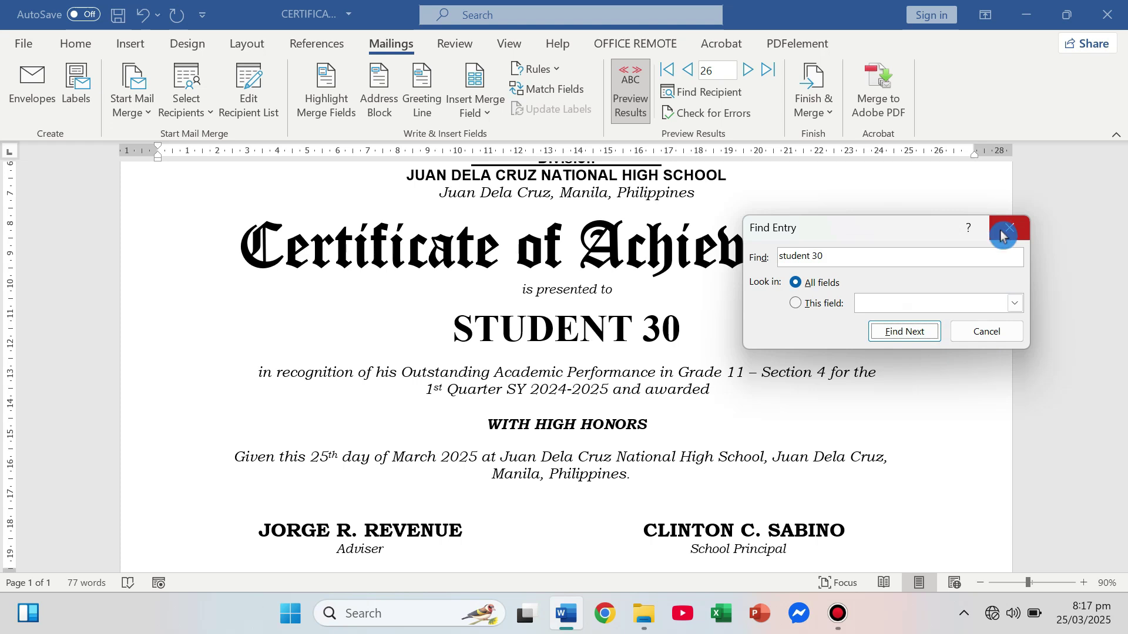
{"action": "left_click", "coordinate": [1018, 231]}
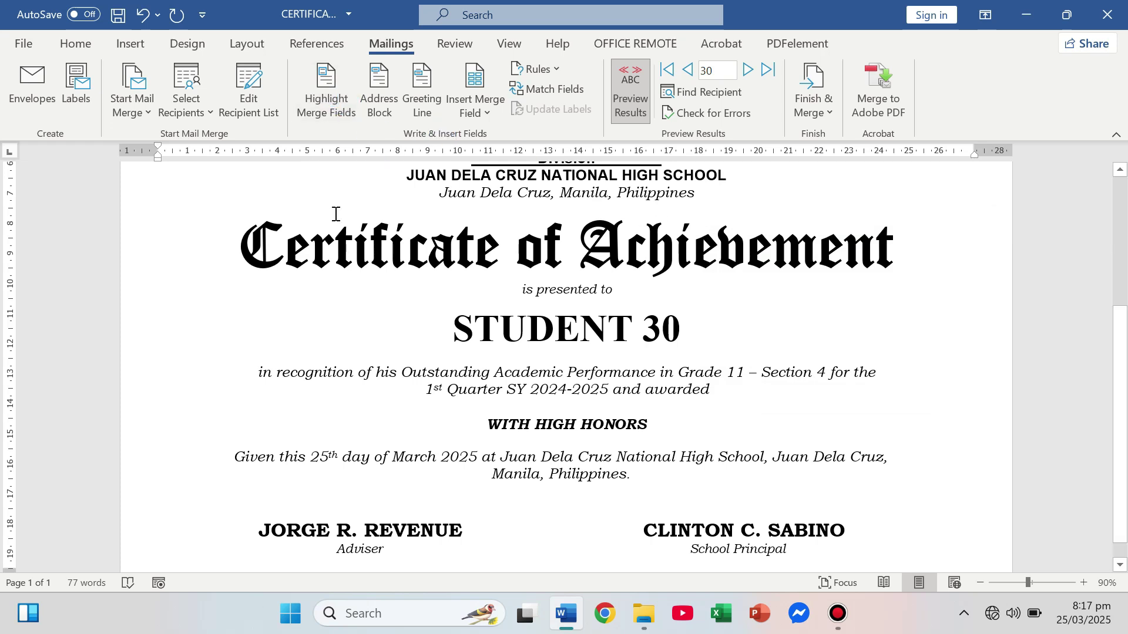
- Widen the NAME column in the recipient list and open CERTIFICATE DATA.xlsx for editing
{"action": "left_click", "coordinate": [245, 98]}
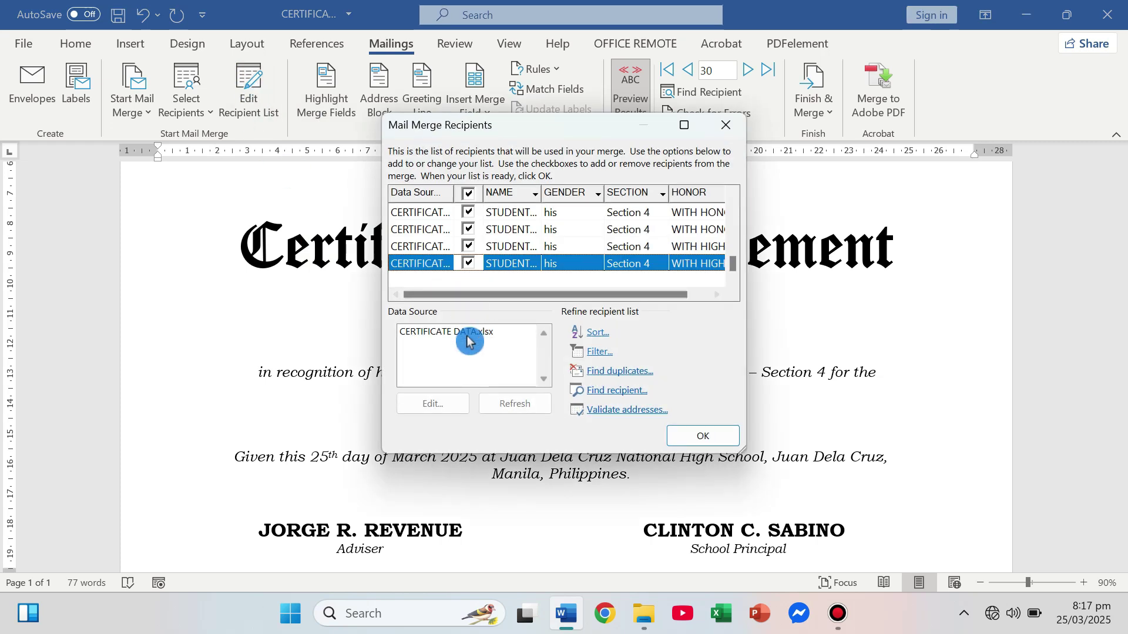
{"action": "left_click", "coordinate": [430, 278]}
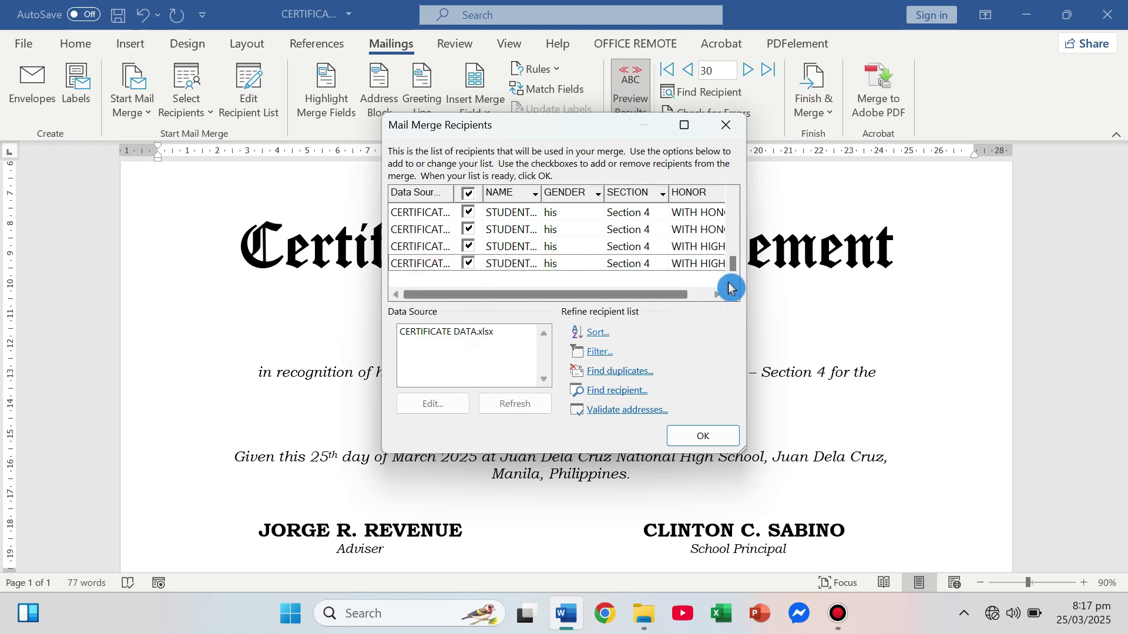
{"action": "scroll", "coordinate": [468, 266], "scroll_direction": "up", "scroll_amount": 5}
{"action": "scroll", "coordinate": [469, 272], "scroll_direction": "up", "scroll_amount": 2}
{"action": "scroll", "coordinate": [476, 270], "scroll_direction": "down", "scroll_amount": 8}
{"action": "left_click_drag", "start_coordinate": [541, 193], "coordinate": [573, 193]}
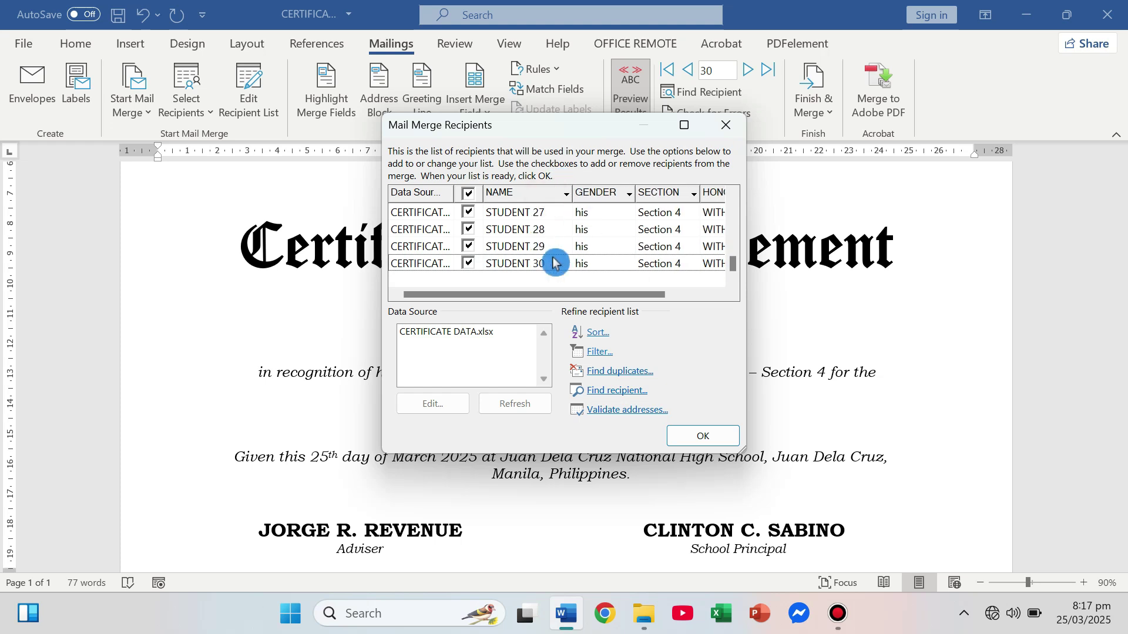
{"action": "left_click", "coordinate": [458, 331]}
{"action": "left_click", "coordinate": [448, 402]}
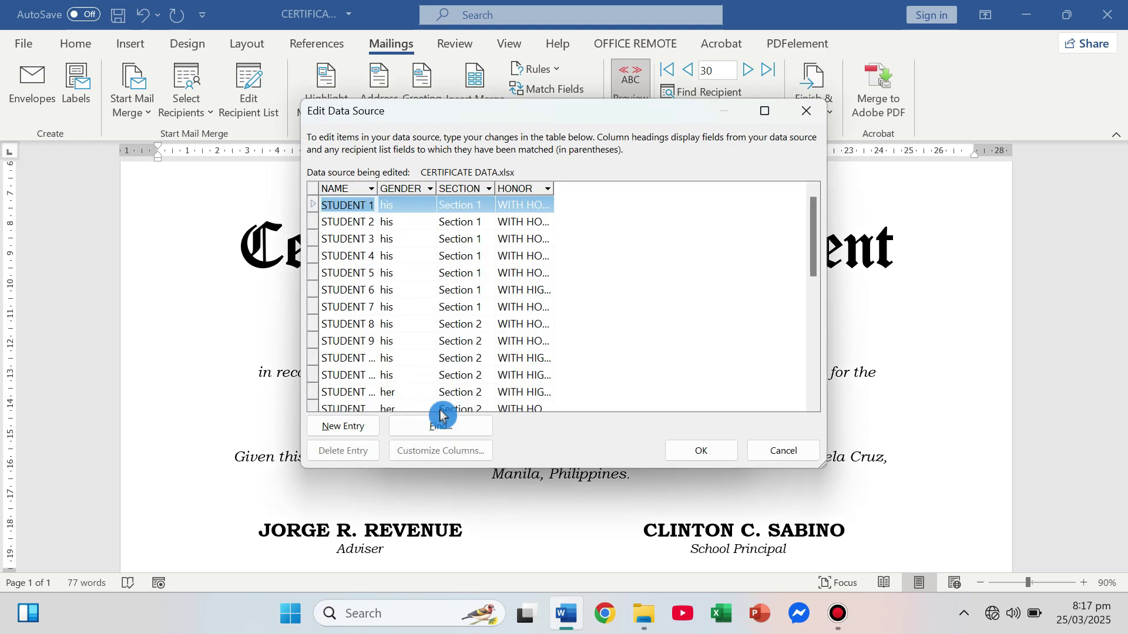
{"action": "scroll", "coordinate": [390, 347], "scroll_direction": "down", "scroll_amount": 6}
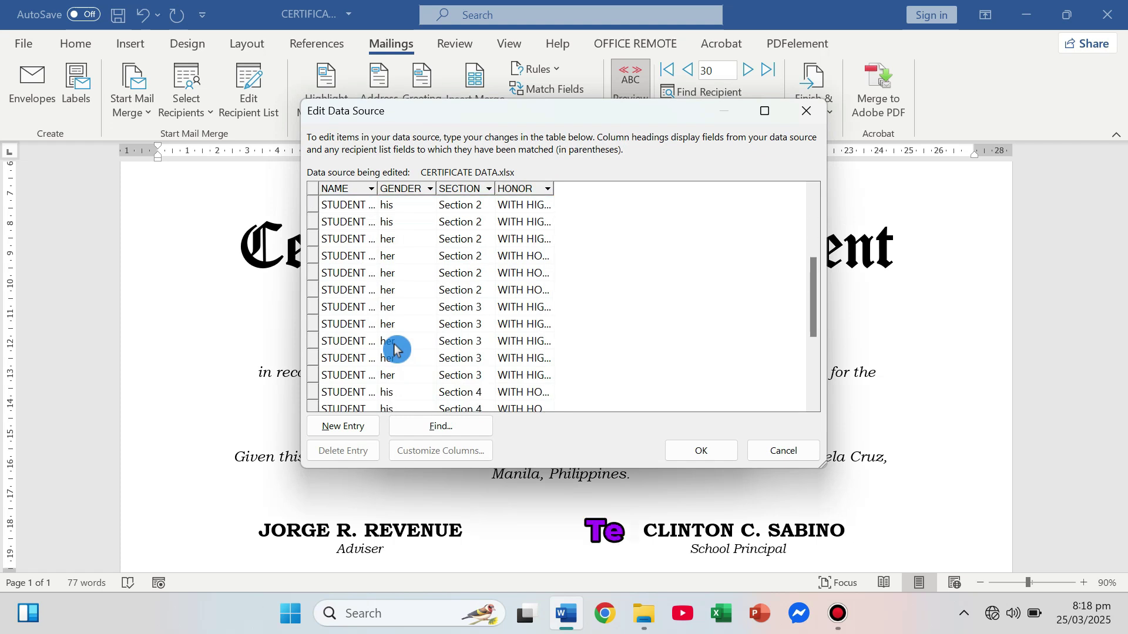
- Add a new recipient row for STUDENT 31 with gender her and Section 5
{"action": "left_click", "coordinate": [351, 425]}
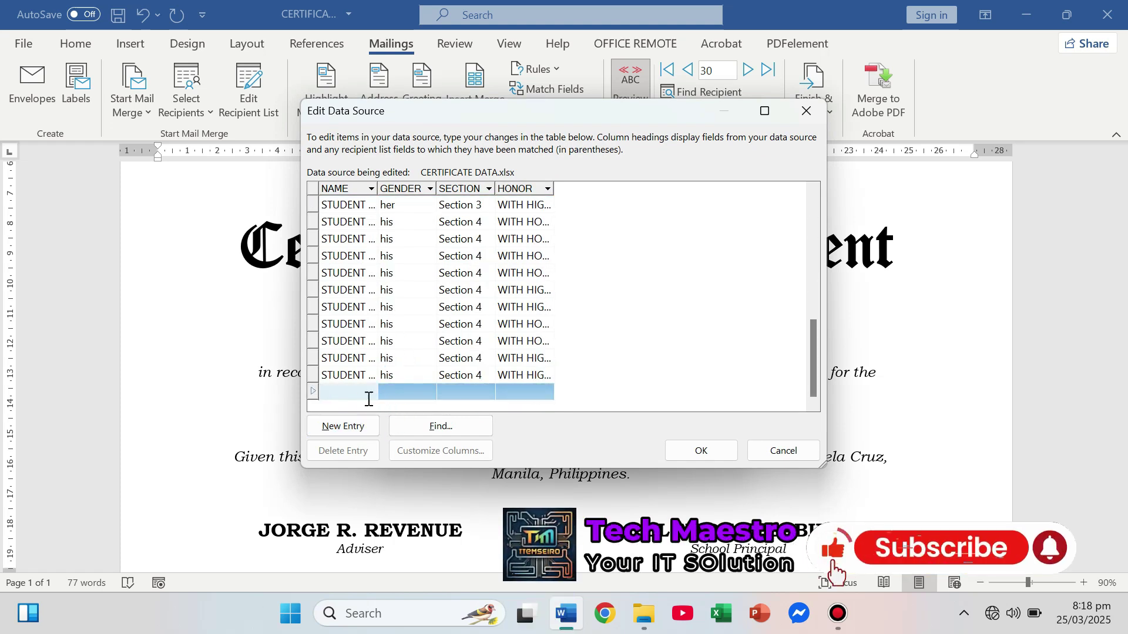
{"action": "left_click_drag", "start_coordinate": [378, 188], "coordinate": [473, 189]}
{"action": "left_click", "coordinate": [381, 386]}
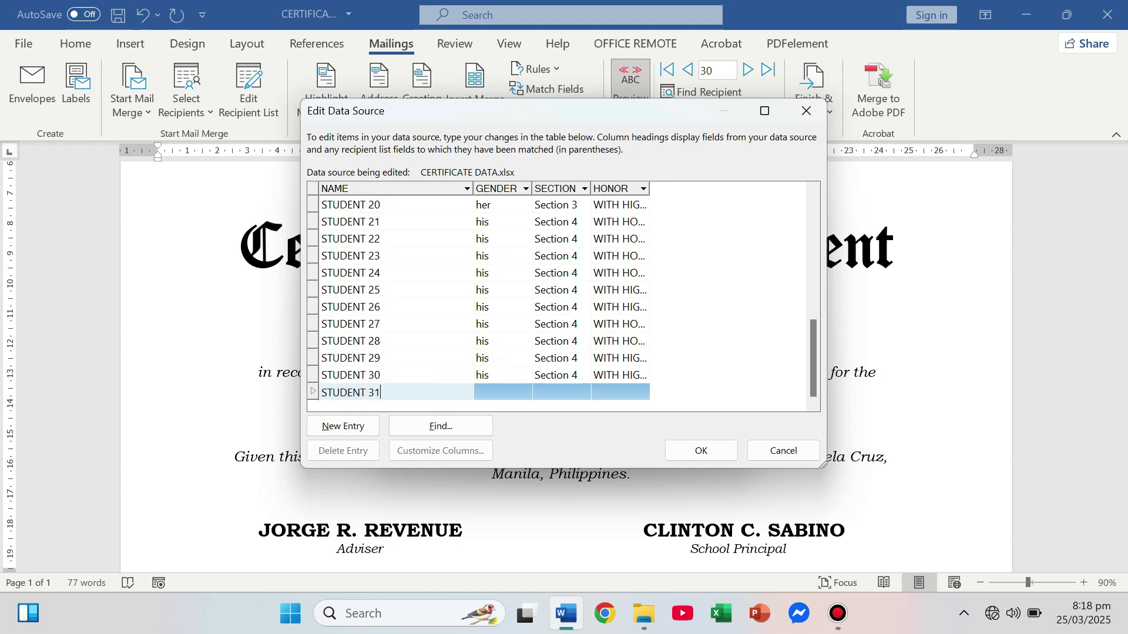
{"action": "left_click", "coordinate": [507, 390]}
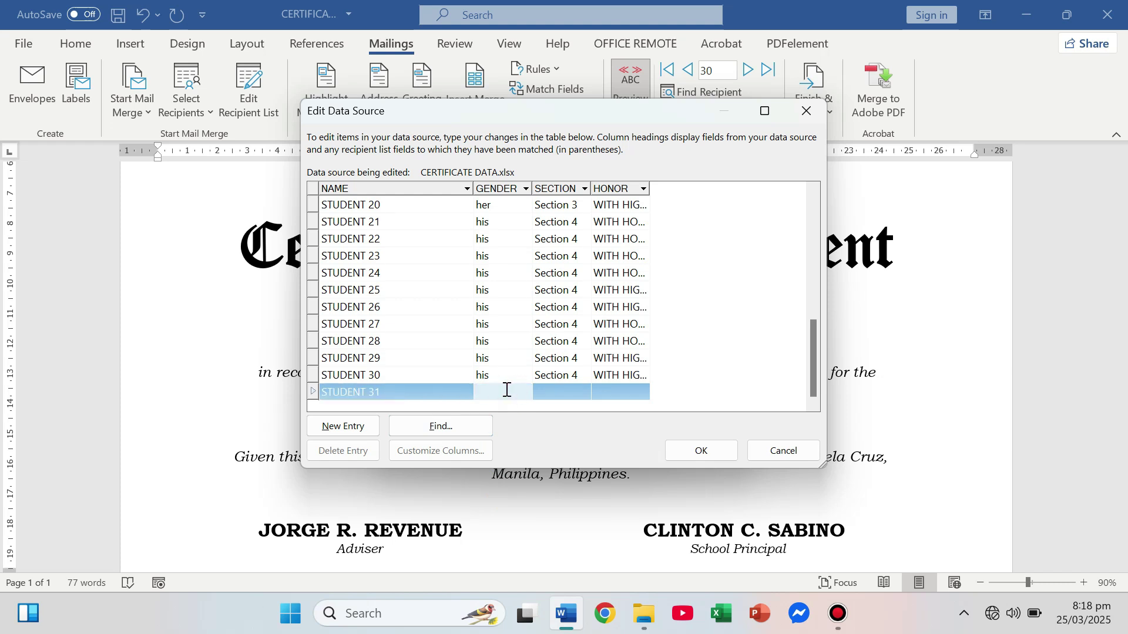
{"action": "key", "text": "Tab"}
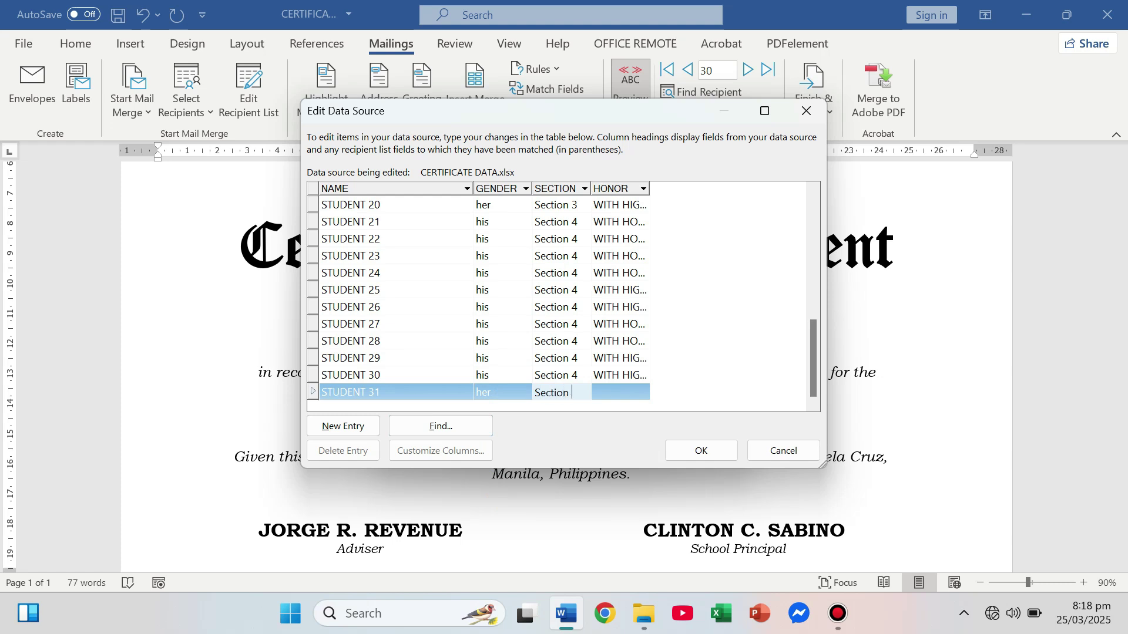
{"action": "type", "text": "Section 5"}
{"action": "key", "text": "Tab"}
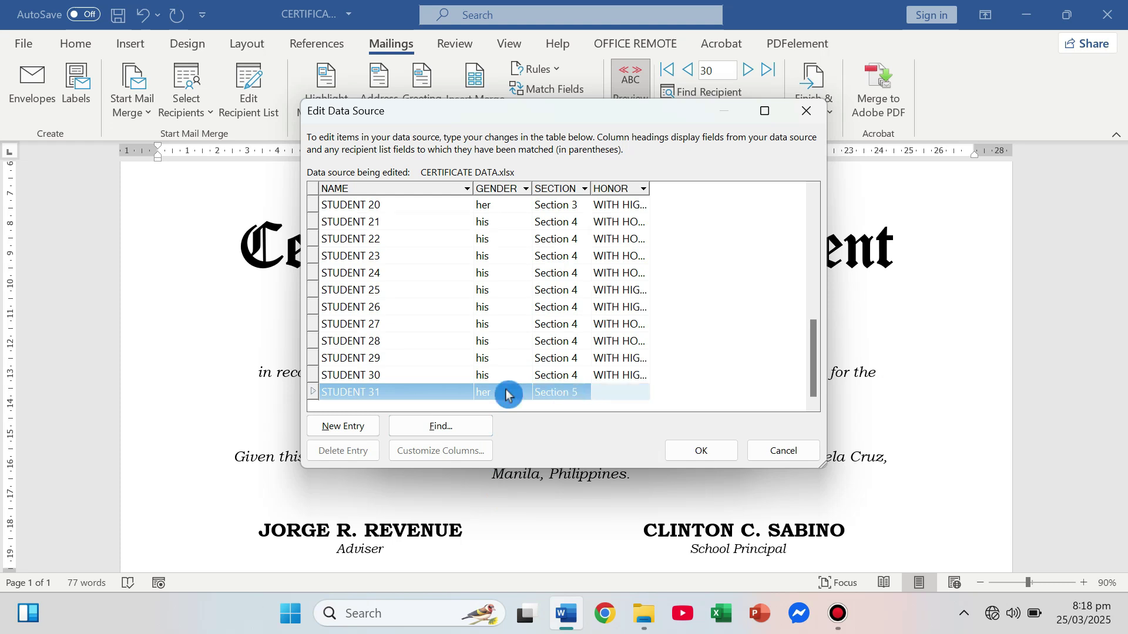
- Copy WITH HONORS into STUDENT 31's HONOR field and save the list to CERTIFICATE DATA.xlsx
{"action": "left_click", "coordinate": [610, 326]}
{"action": "key", "text": "ctrl+c"}
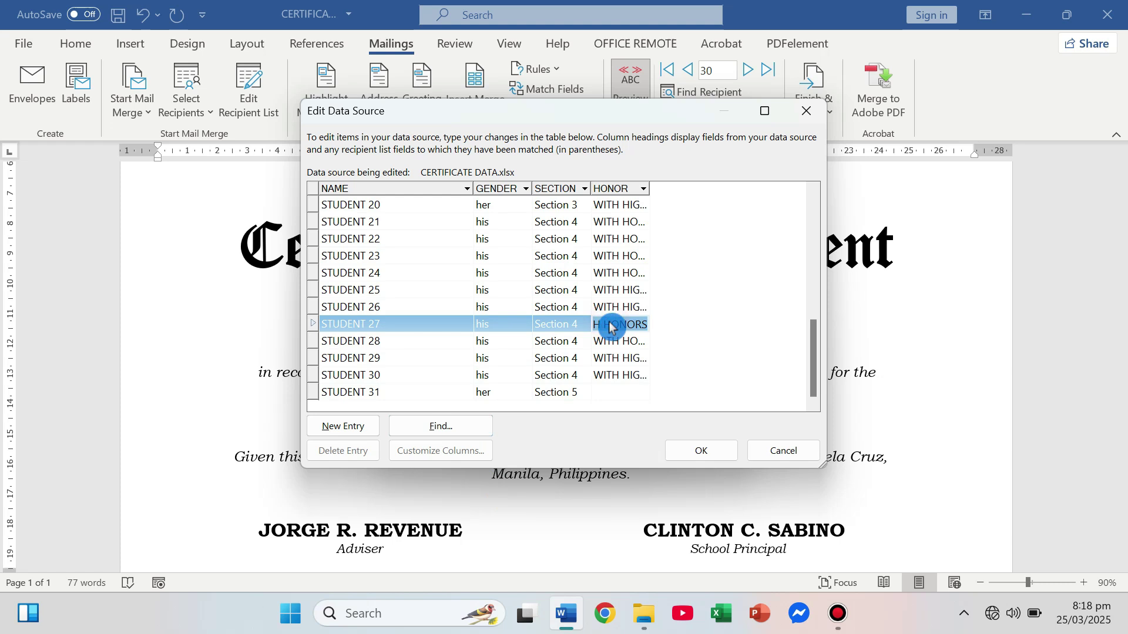
{"action": "left_click", "coordinate": [615, 392]}
{"action": "key", "text": "ctrl+v"}
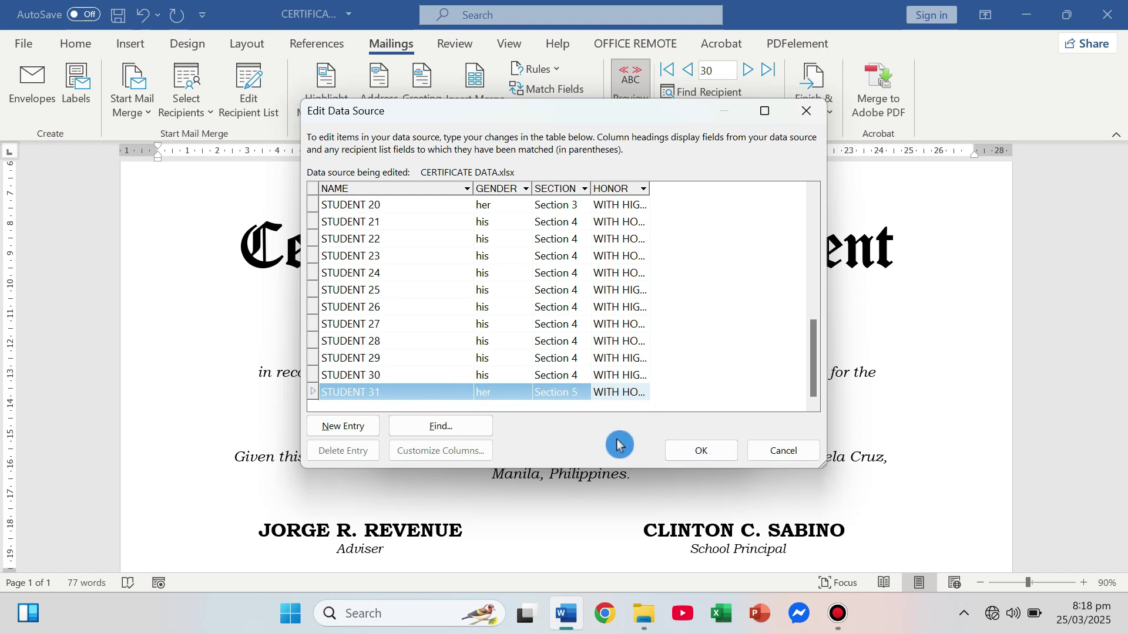
{"action": "left_click", "coordinate": [701, 452]}
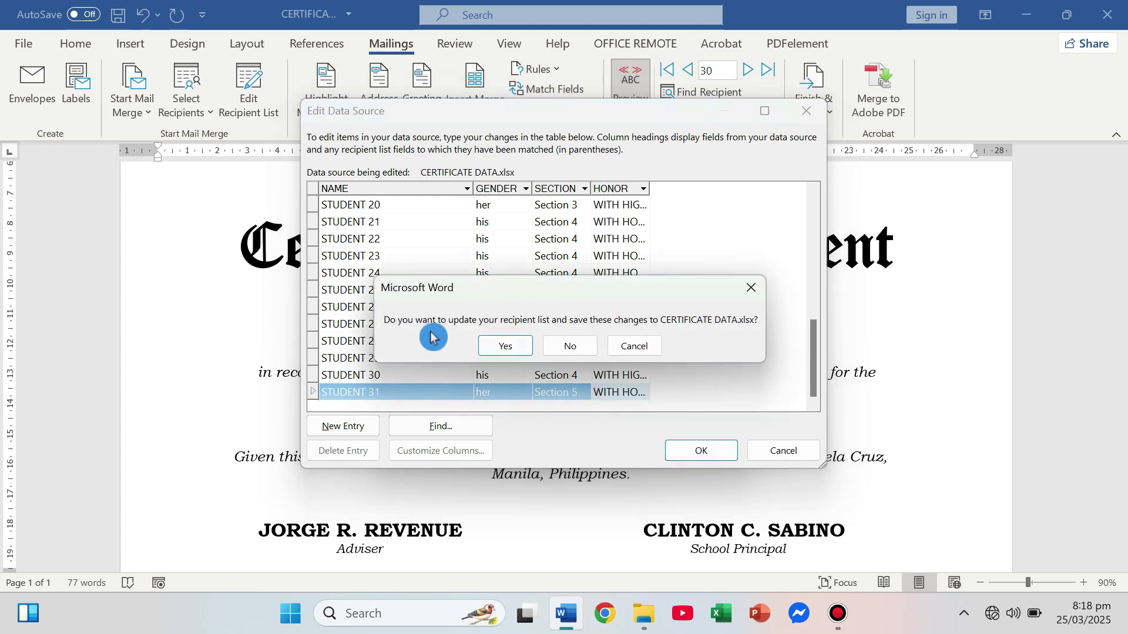
{"action": "left_click", "coordinate": [506, 346]}
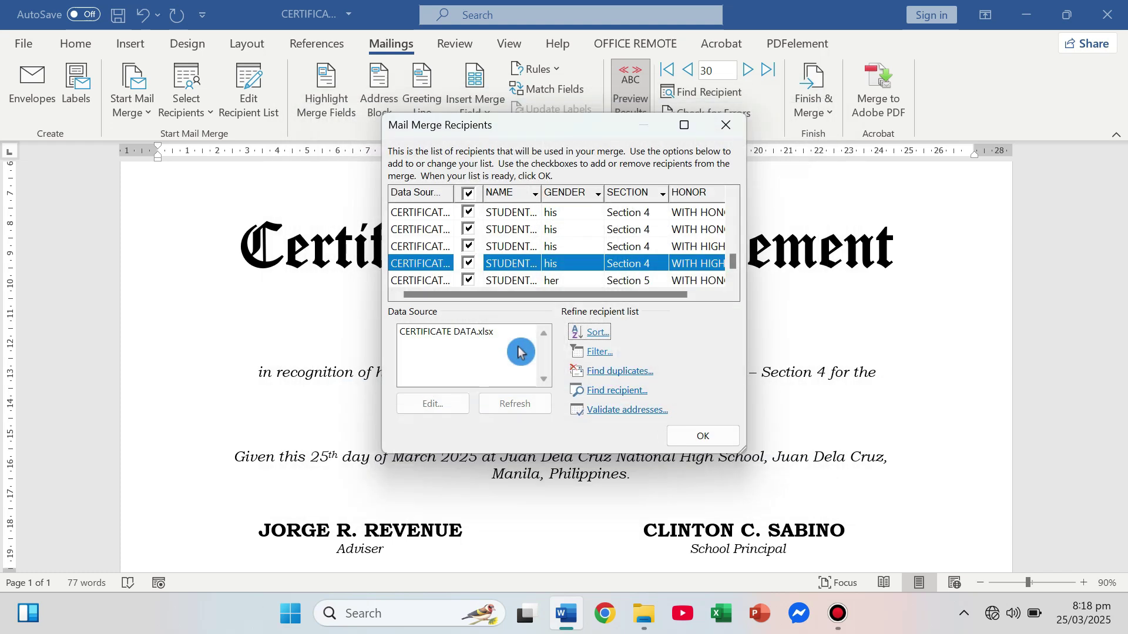
{"action": "left_click", "coordinate": [705, 435]}
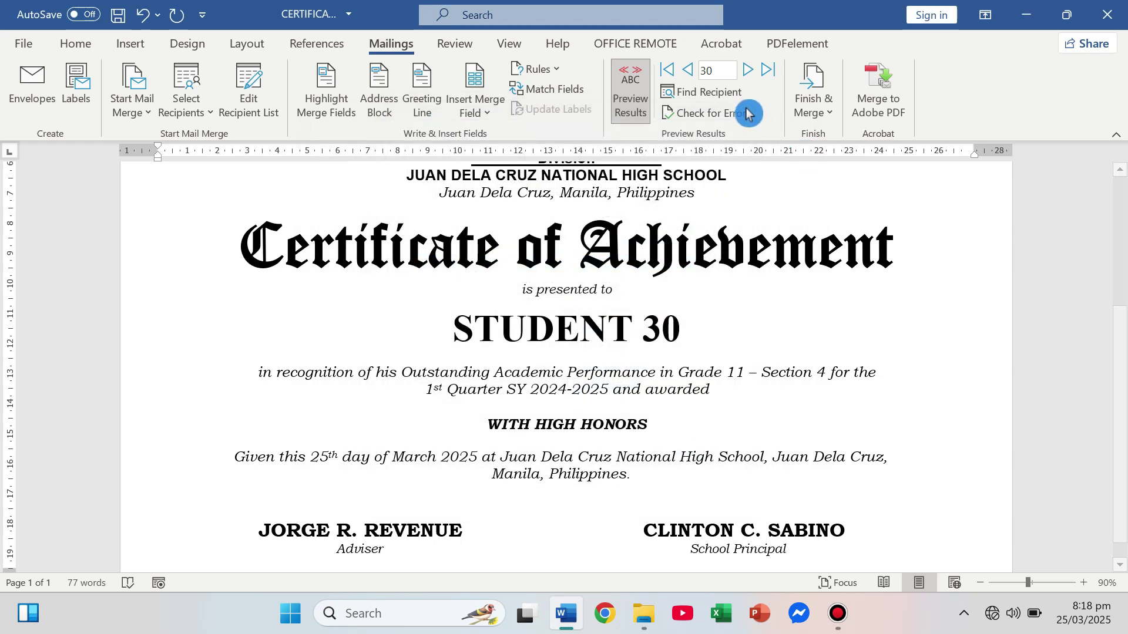
- Preview the last record, STUDENT 31's certificate, checking its WITH HONORS line
{"action": "left_click", "coordinate": [770, 74]}
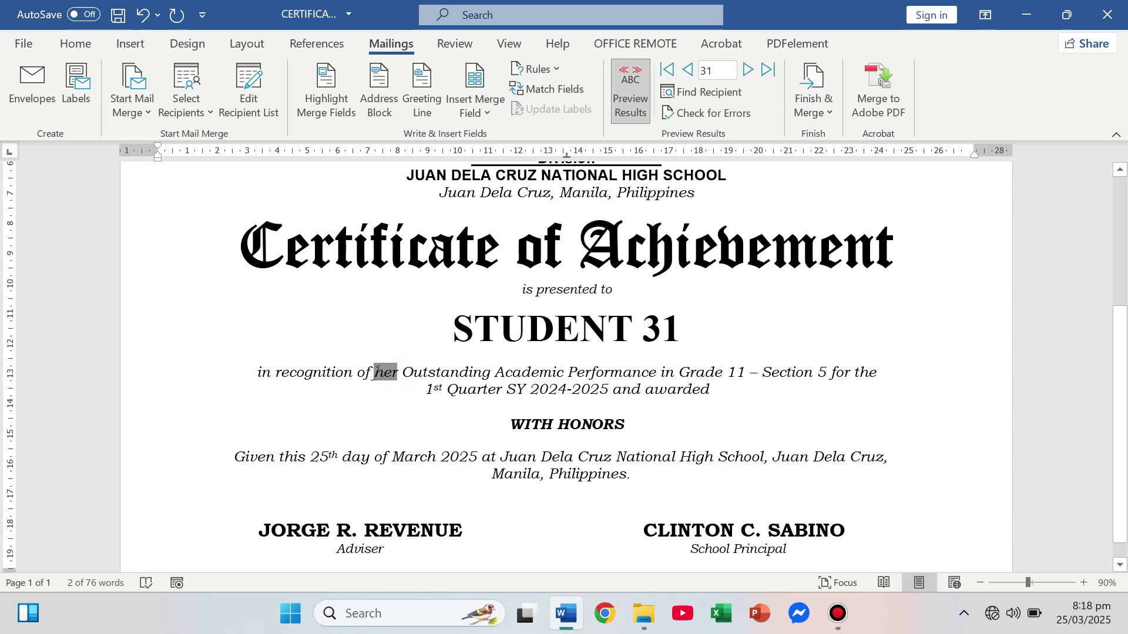
{"action": "left_click_drag", "start_coordinate": [635, 421], "coordinate": [533, 427]}
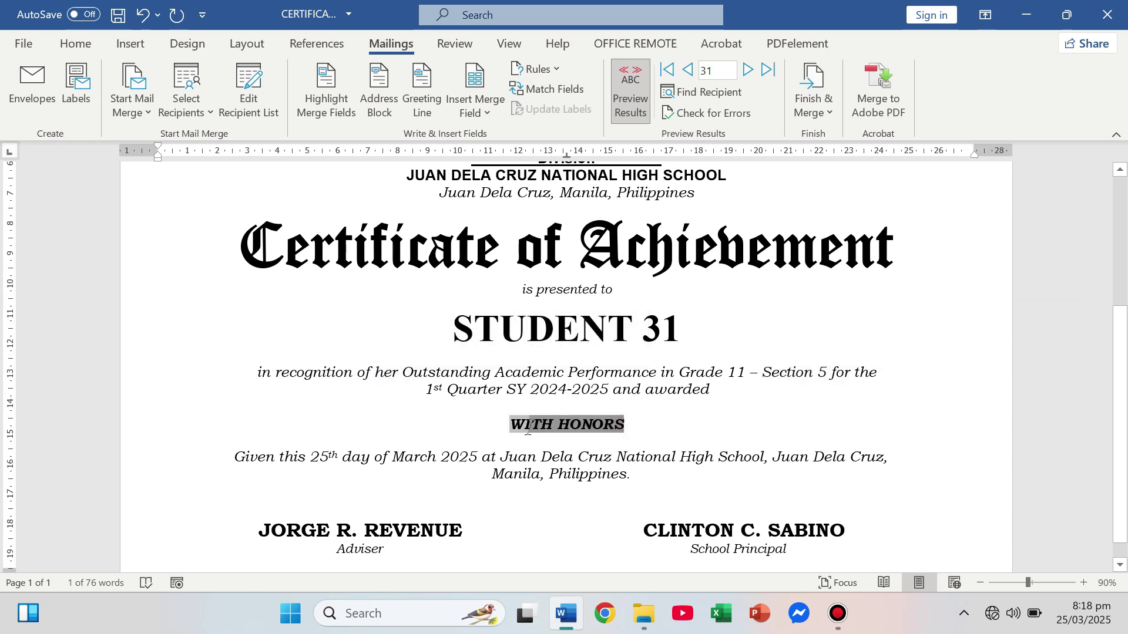
{"action": "left_click", "coordinate": [790, 327]}
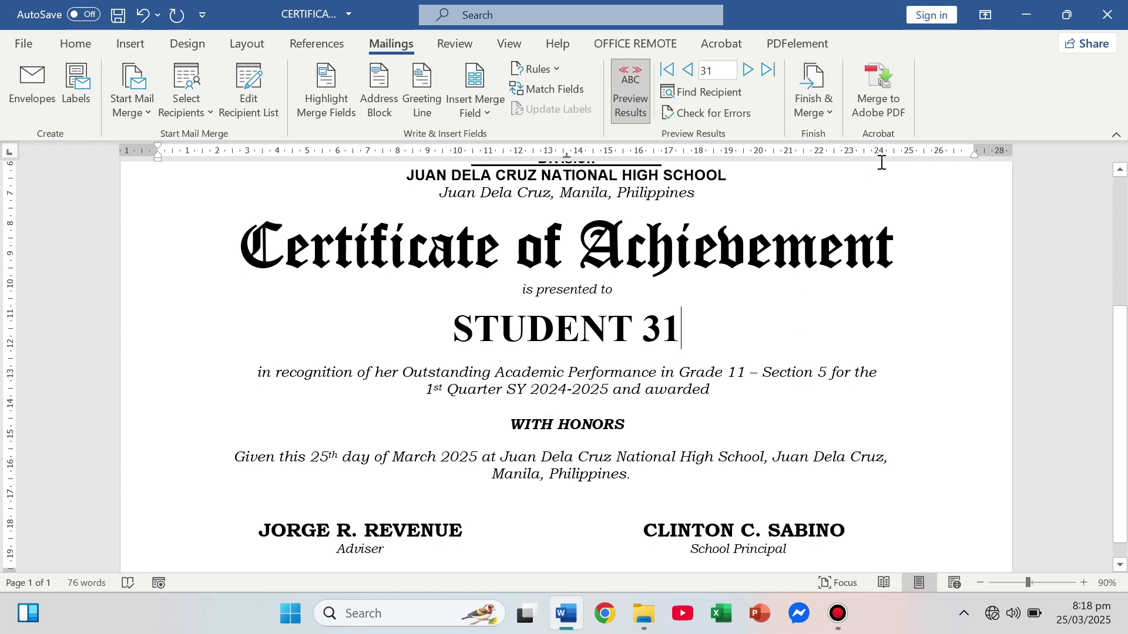
- Save the certificate document, then close Word and the TECH MAESTRO folder window
{"action": "left_click", "coordinate": [25, 55]}
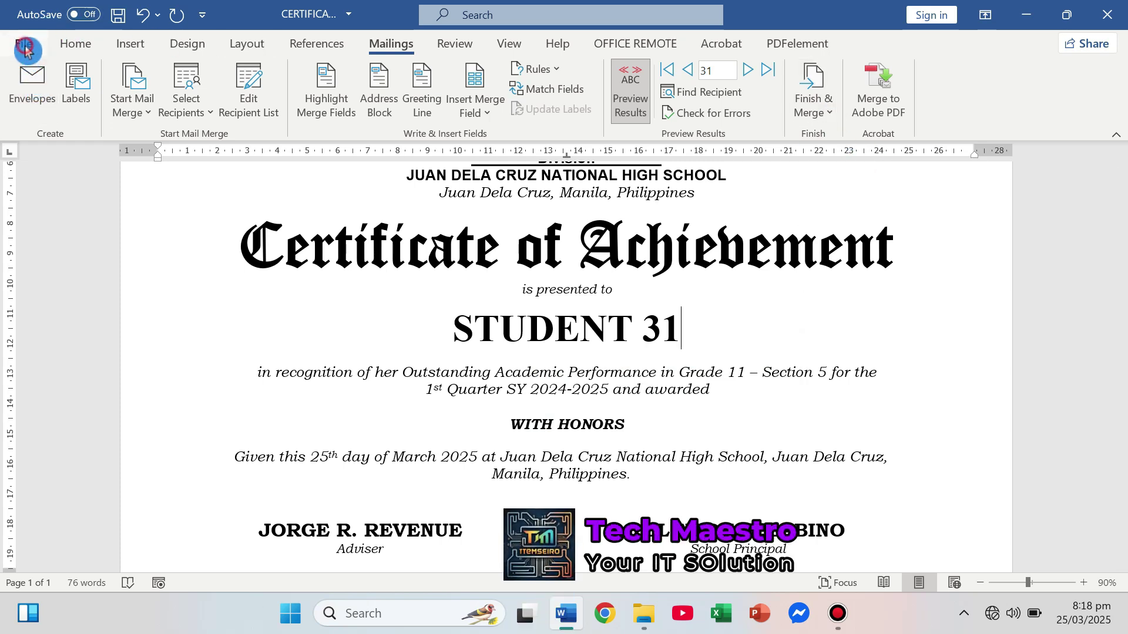
{"action": "left_click", "coordinate": [54, 252]}
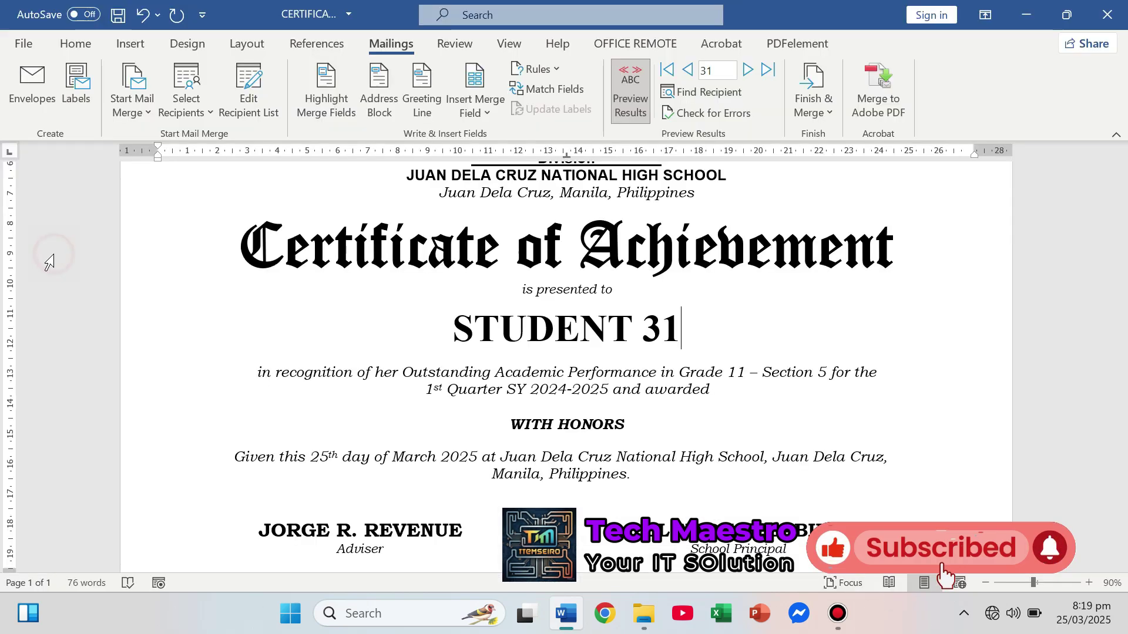
{"action": "left_click", "coordinate": [1104, 19]}
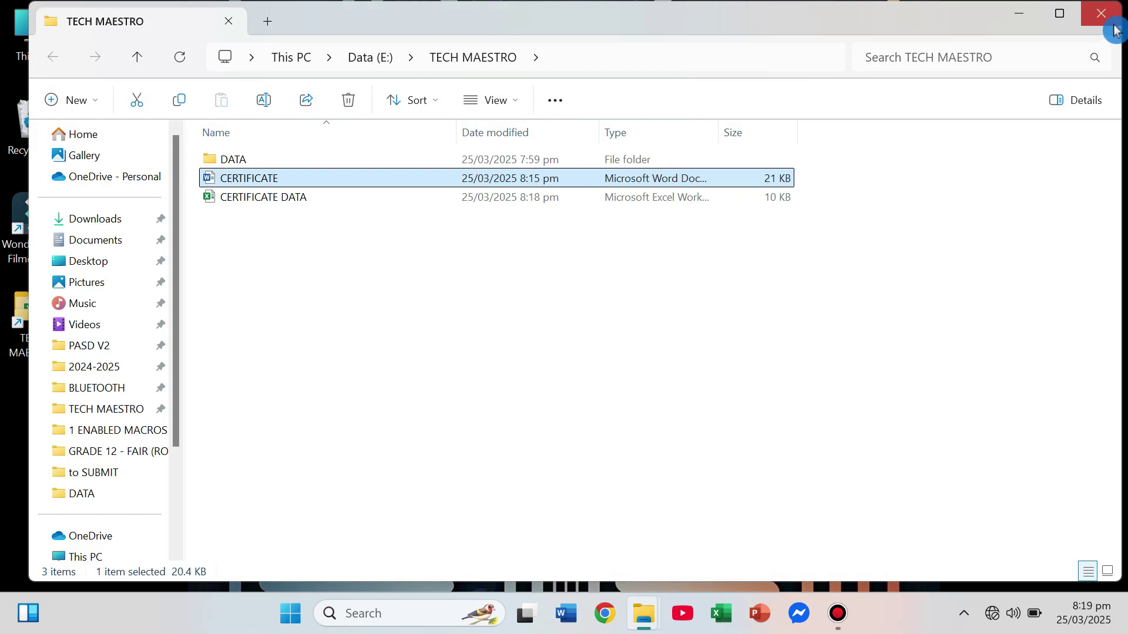
{"action": "left_click", "coordinate": [1104, 14]}
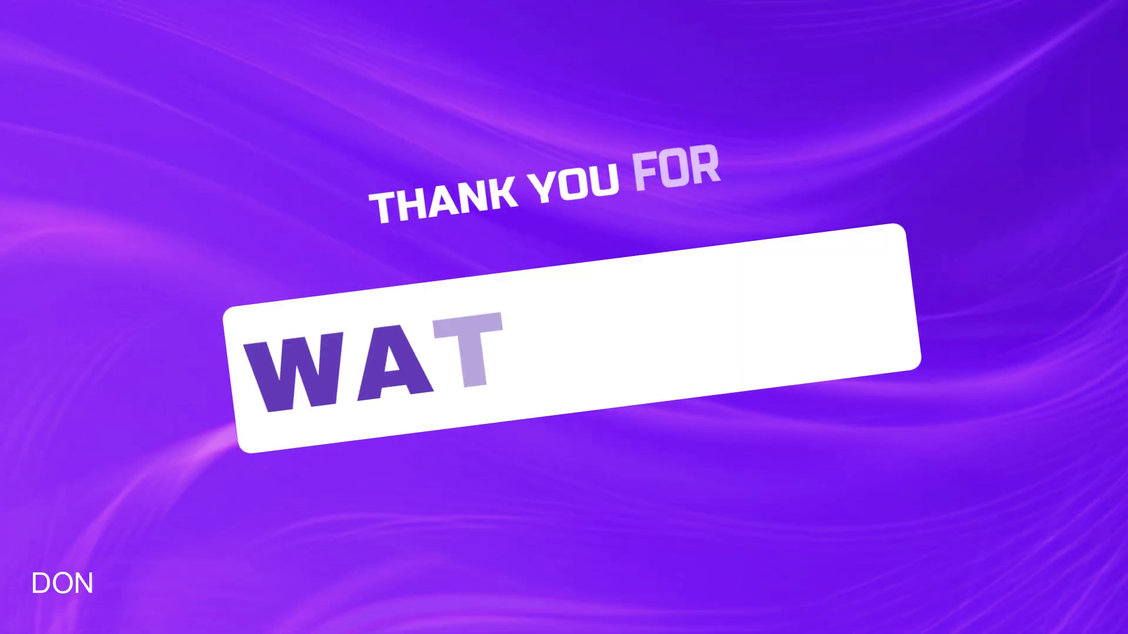